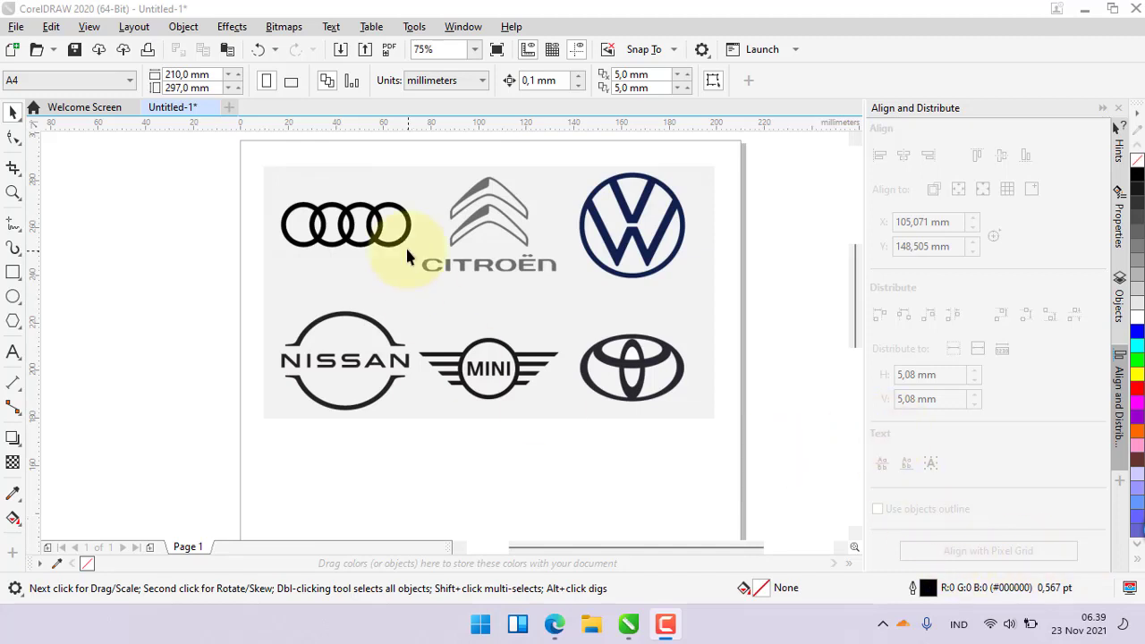
Step: Draw a rectangle about 11 by 23 mm and an overlapping ellipse beside the page, and select both shapes
left_click(12, 273)
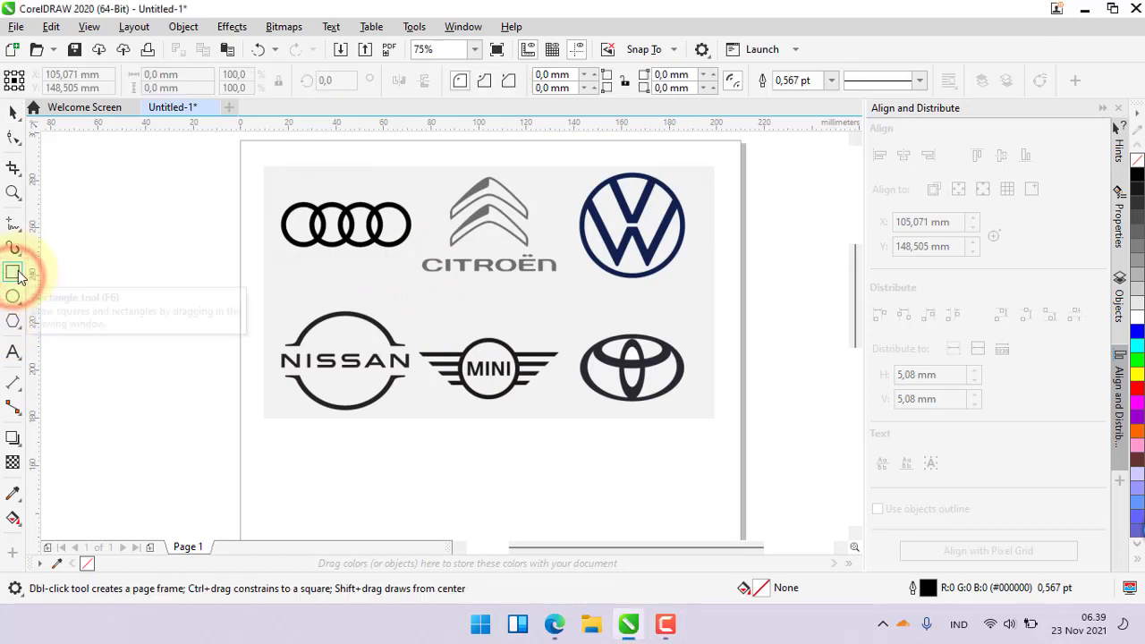
left_click_drag(146, 250, 173, 305)
left_click(12, 296)
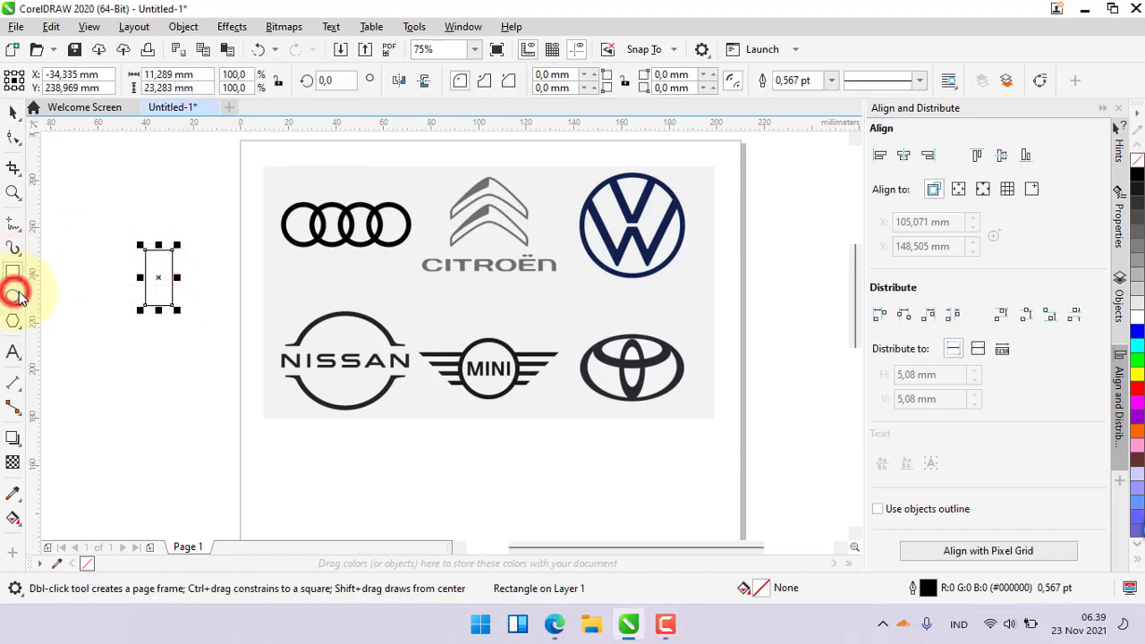
left_click_drag(95, 266, 182, 328)
left_click(12, 113)
left_click_drag(70, 237, 215, 376)
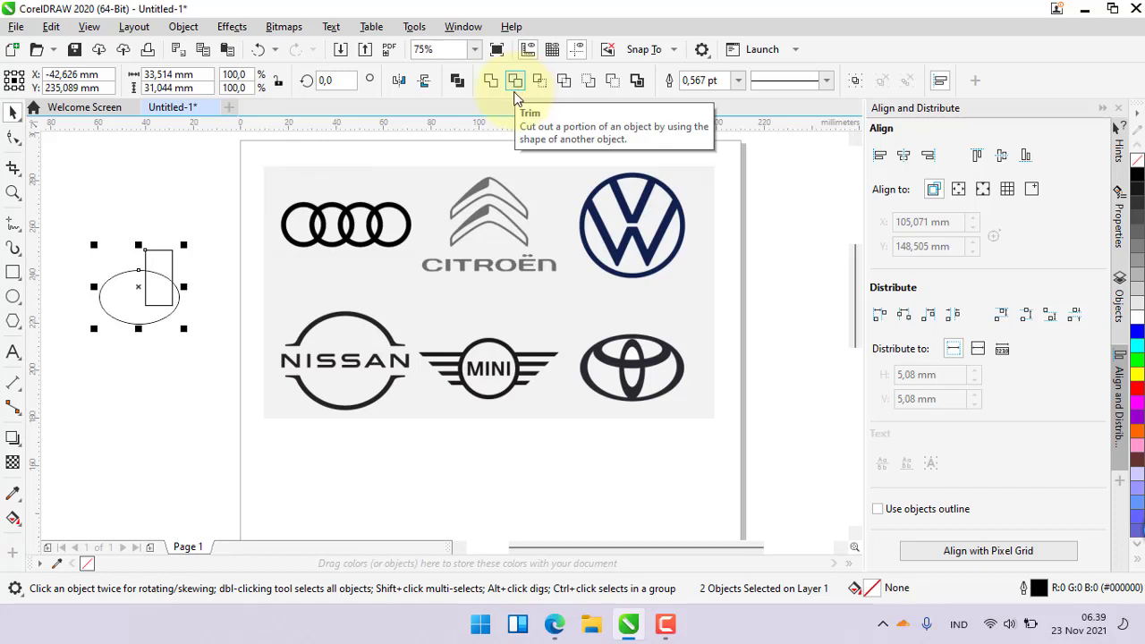
Step: Delete the overlapping rectangle and ellipse beside the page
left_click(515, 82)
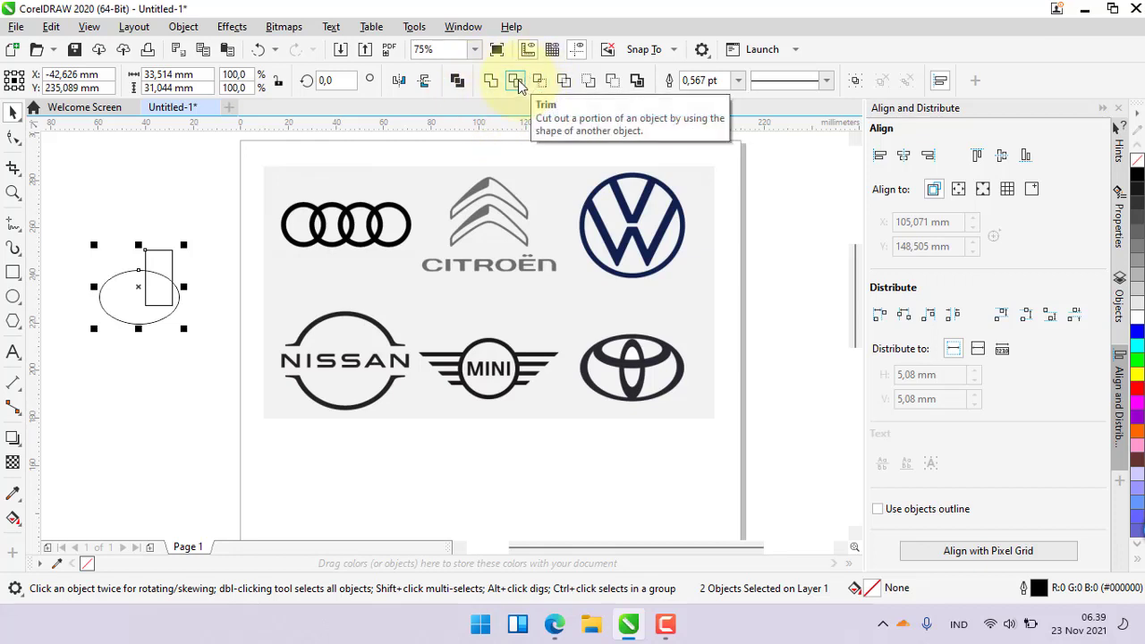
left_click(517, 81)
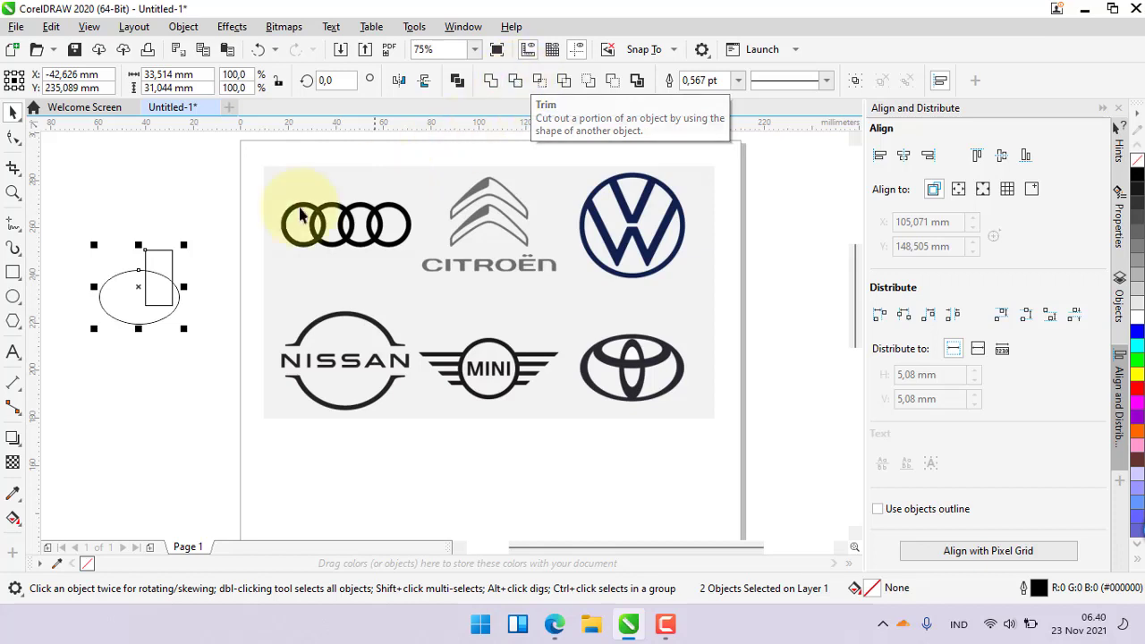
left_click_drag(85, 227, 193, 351)
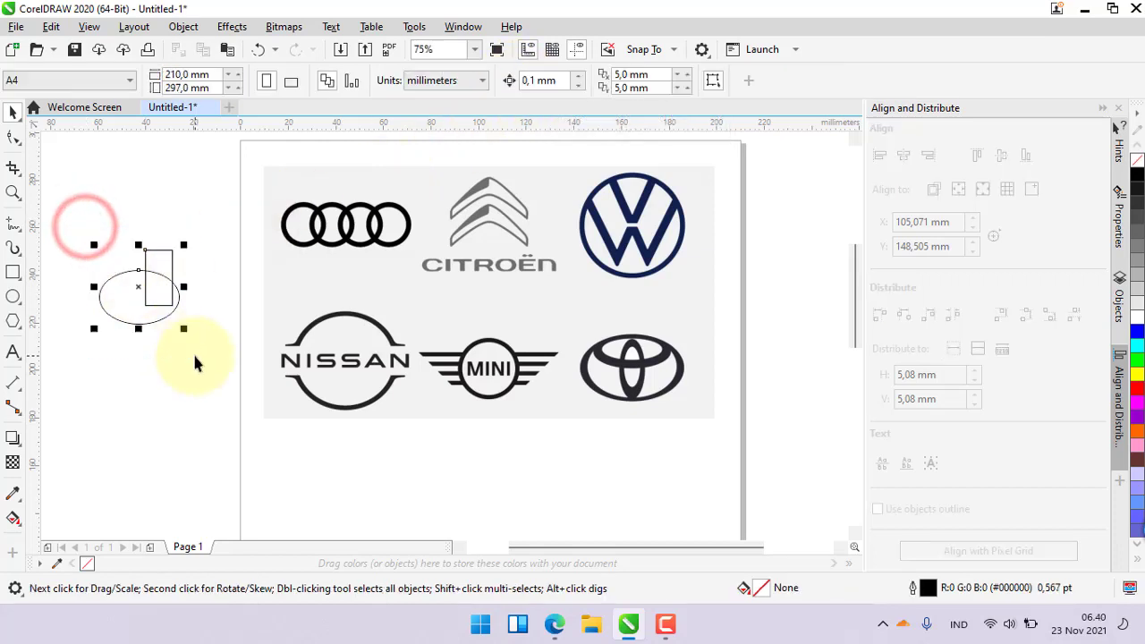
key("Delete")
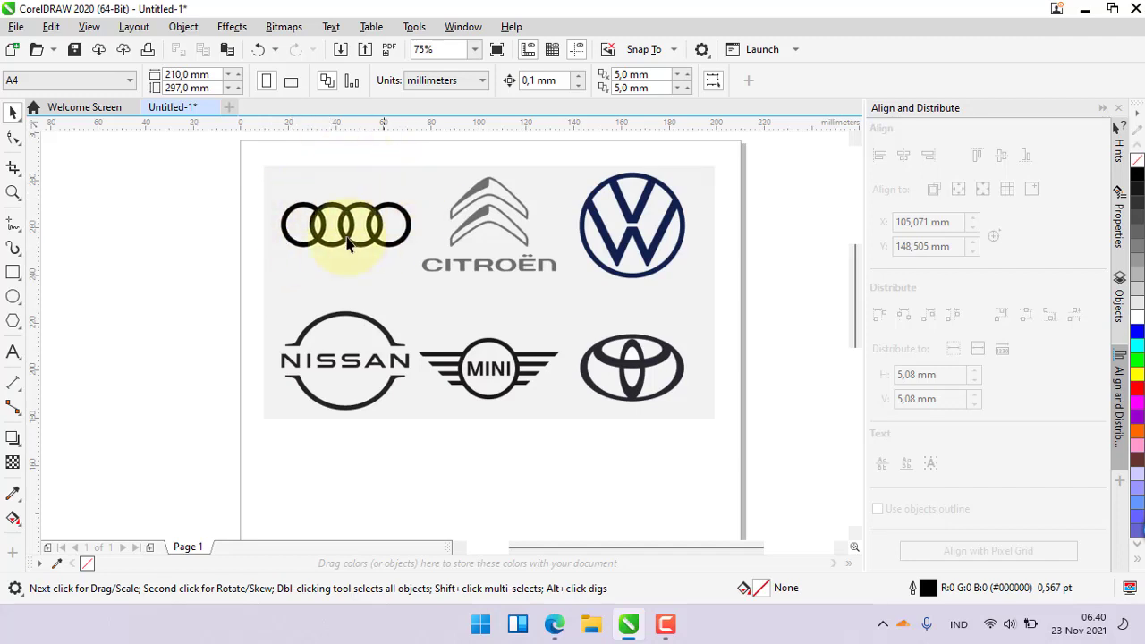
Step: Move the bitmap with the six car logos about 4 mm up and about 4 mm to the right
scroll(322, 223, "up", 3)
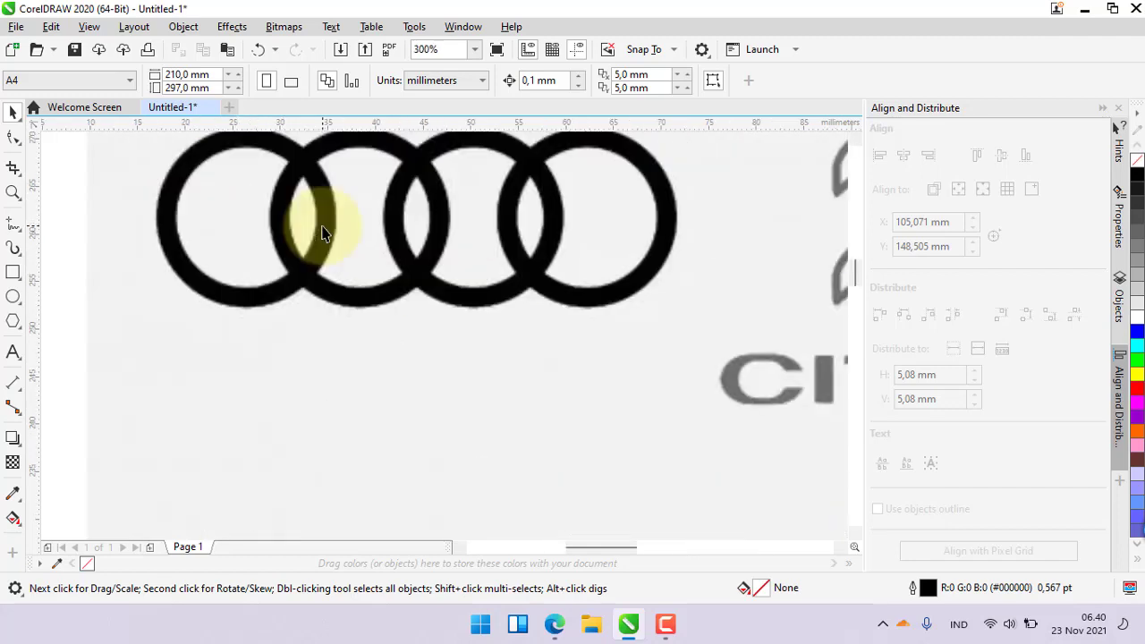
left_click(347, 215)
scroll(345, 228, "down", 5)
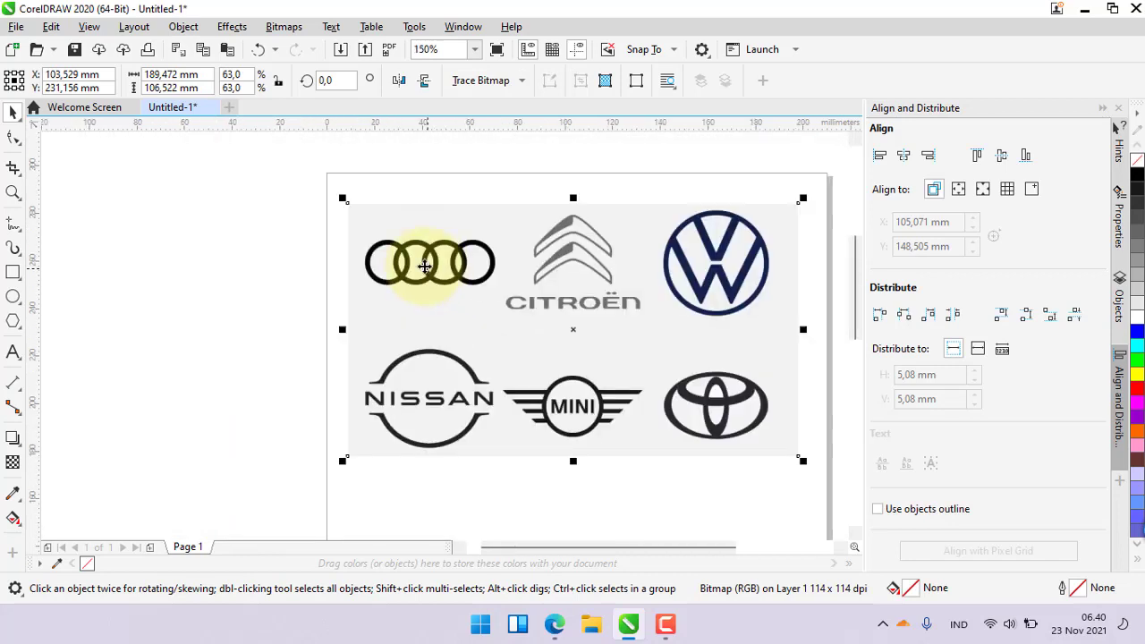
left_click_drag(515, 278, 520, 254)
scroll(520, 254, "up", 2)
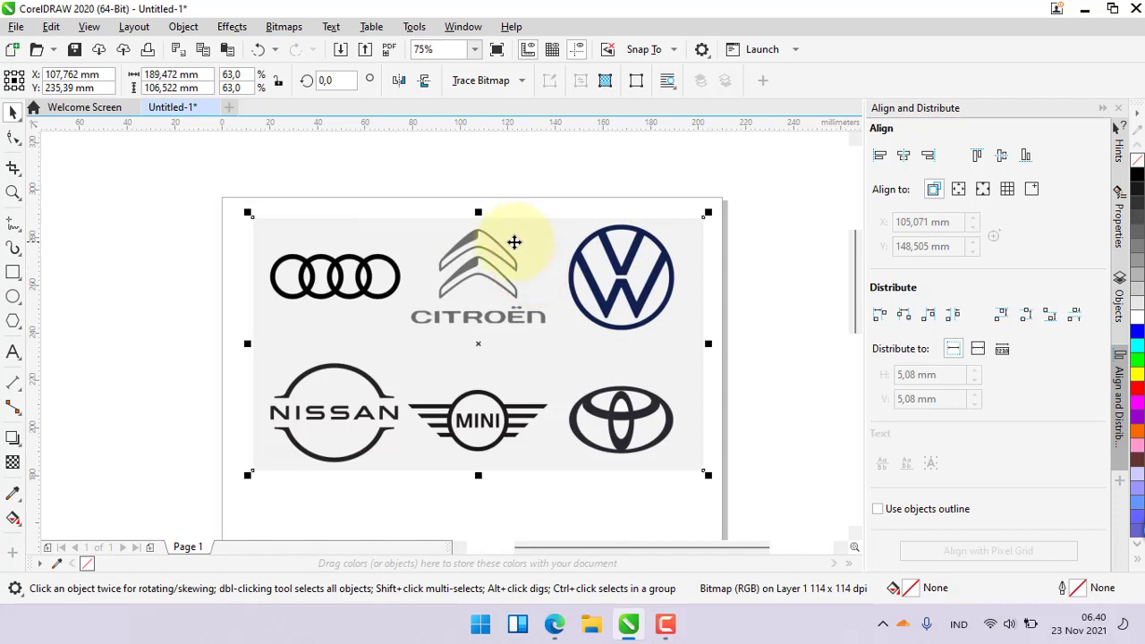
Step: Lock the bitmap with the six car logos so that it cannot be moved while tracing
scroll(402, 271, "up", 2)
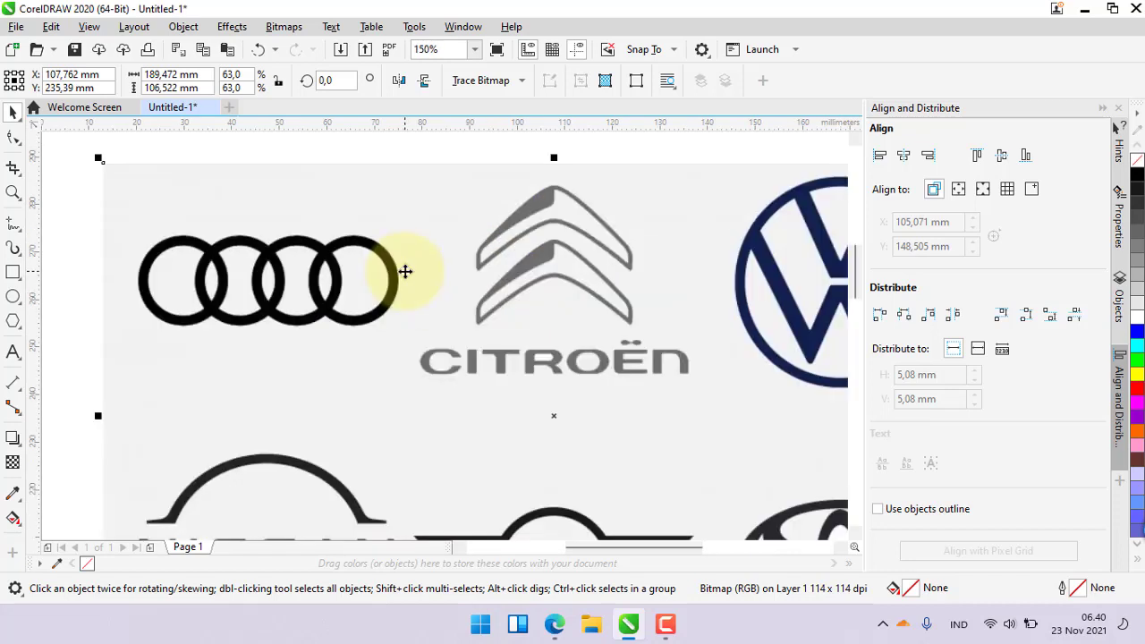
right_click(406, 271)
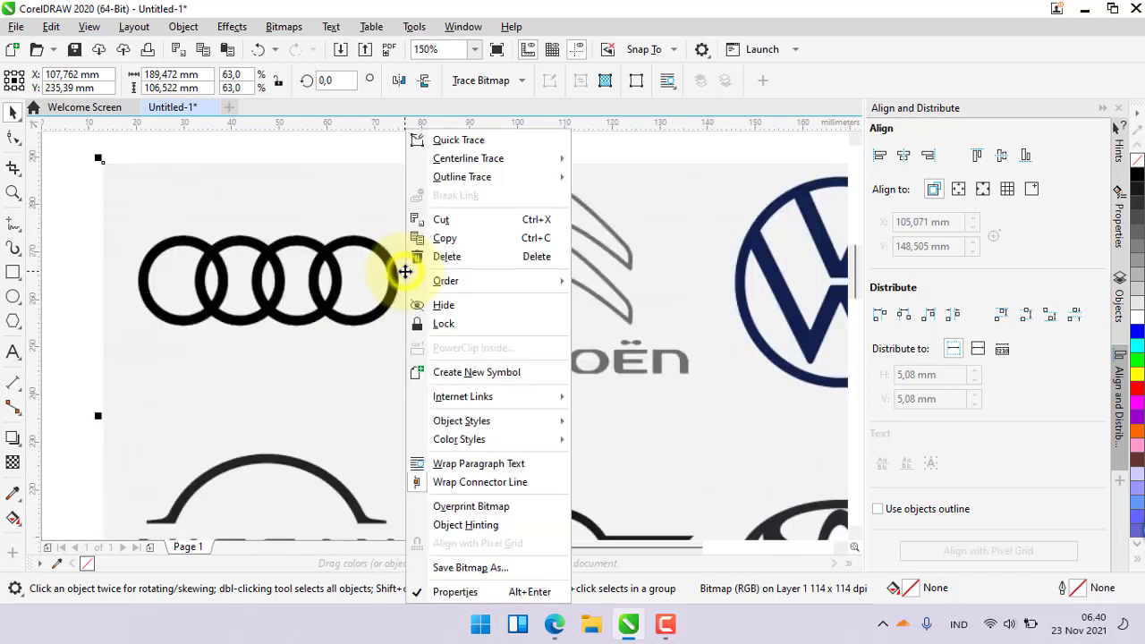
left_click(444, 325)
scroll(415, 269, "down", 4)
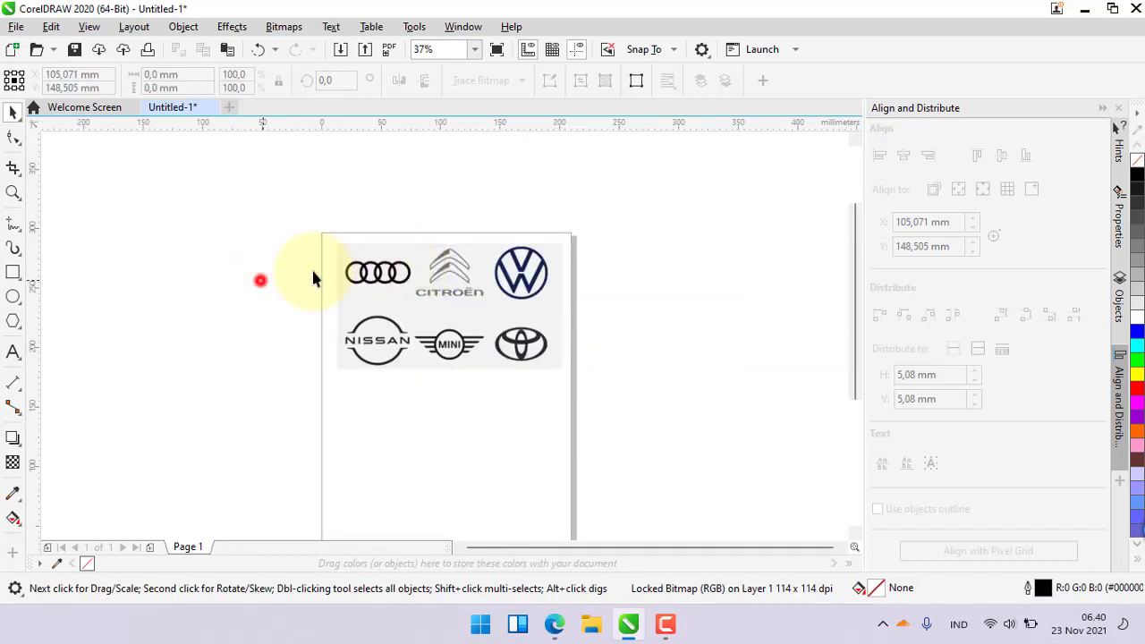
left_click(260, 280)
left_click(435, 279)
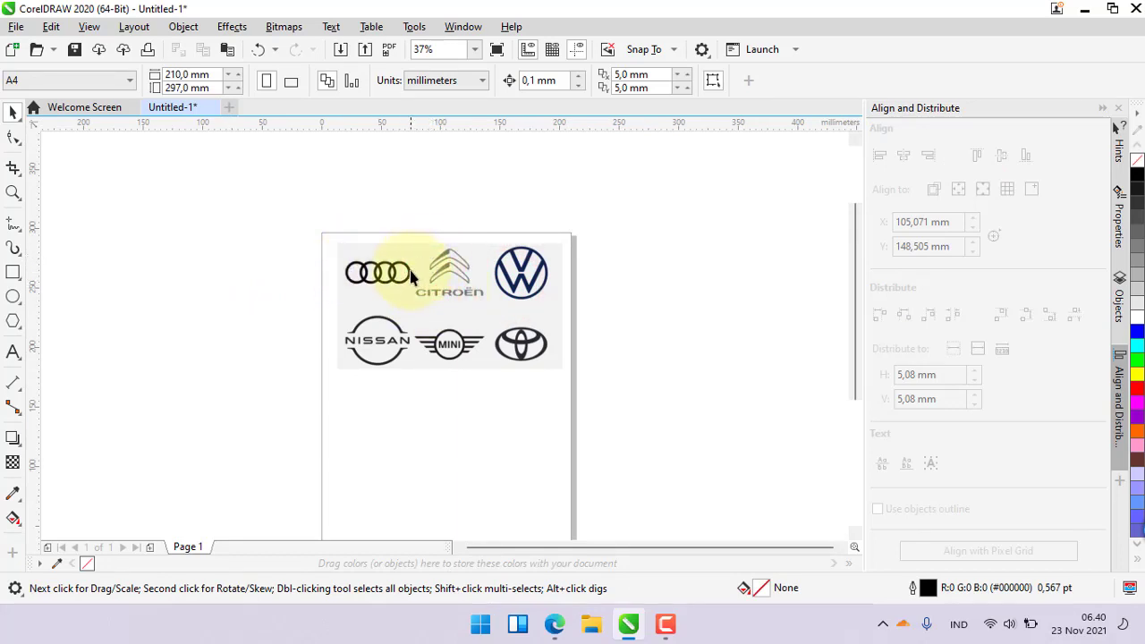
Step: Draw a circle about 17.3 mm in diameter over the leftmost ring of the Audi logo
scroll(389, 264, "up", 6)
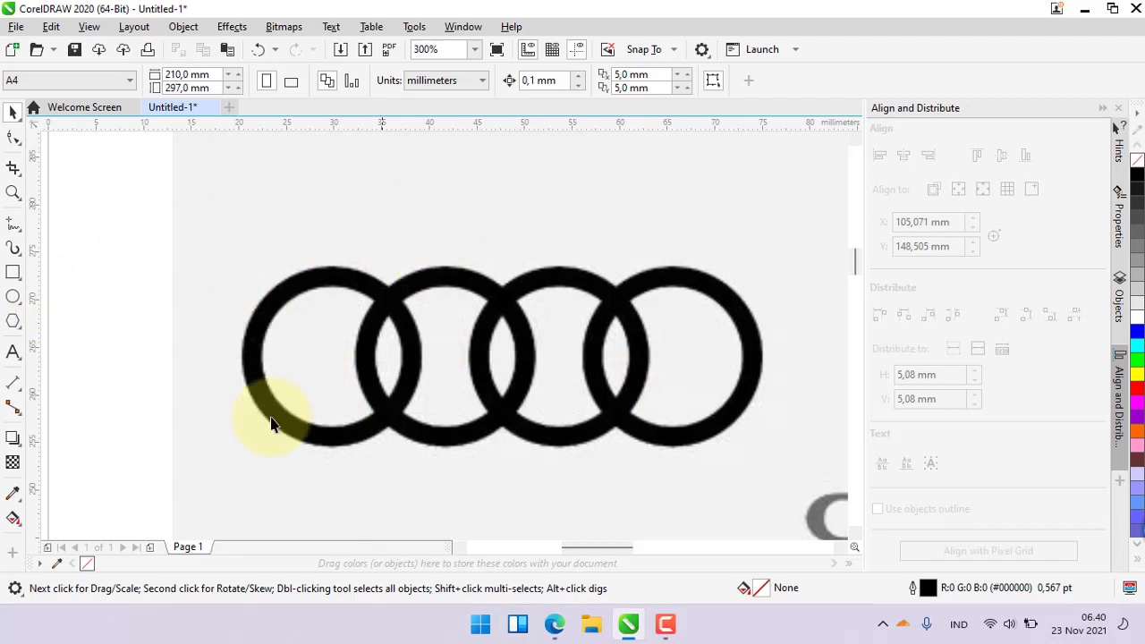
left_click(14, 298)
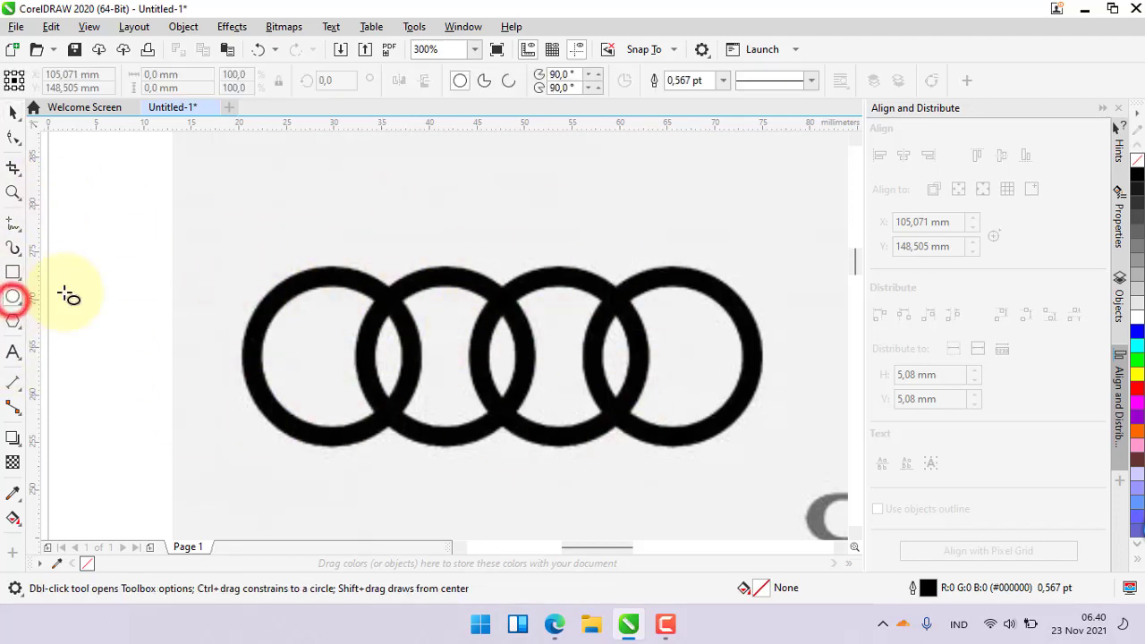
left_click(274, 293)
mouse_move(288, 304)
left_mouse_down()
mouse_move(325, 340)
mouse_move(355, 344)
mouse_move(430, 443)
mouse_move(409, 435)
mouse_move(381, 391)
mouse_move(406, 437)
mouse_move(375, 403)
mouse_move(415, 442)
left_mouse_up()
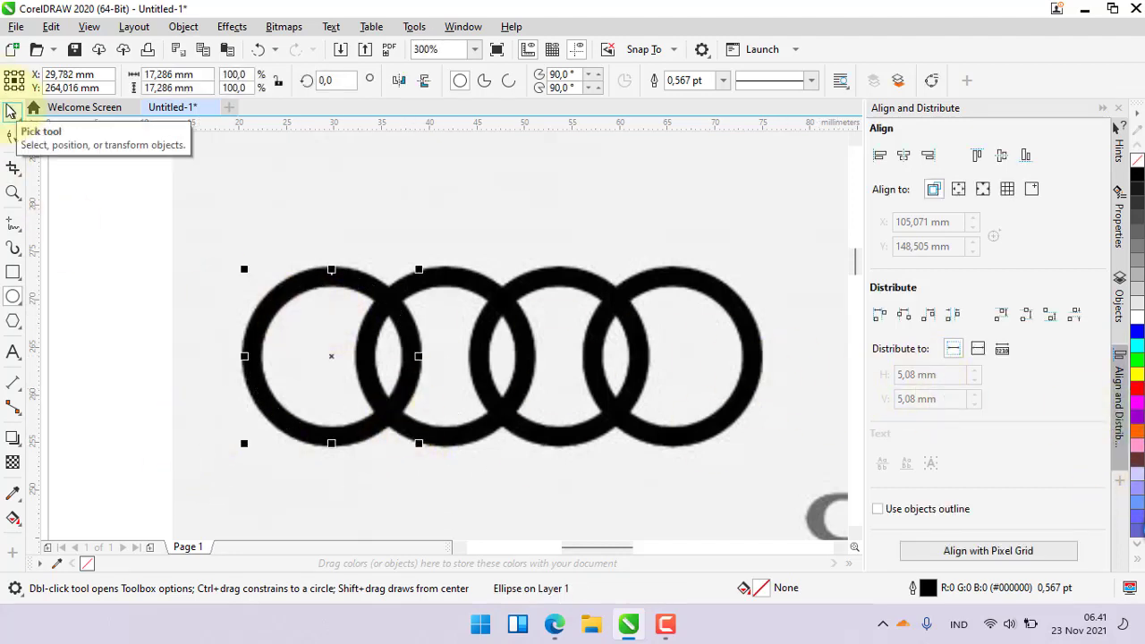
Step: Select the drawn circle and shift it upward, partly off the leftmost Audi ring
left_click(13, 111)
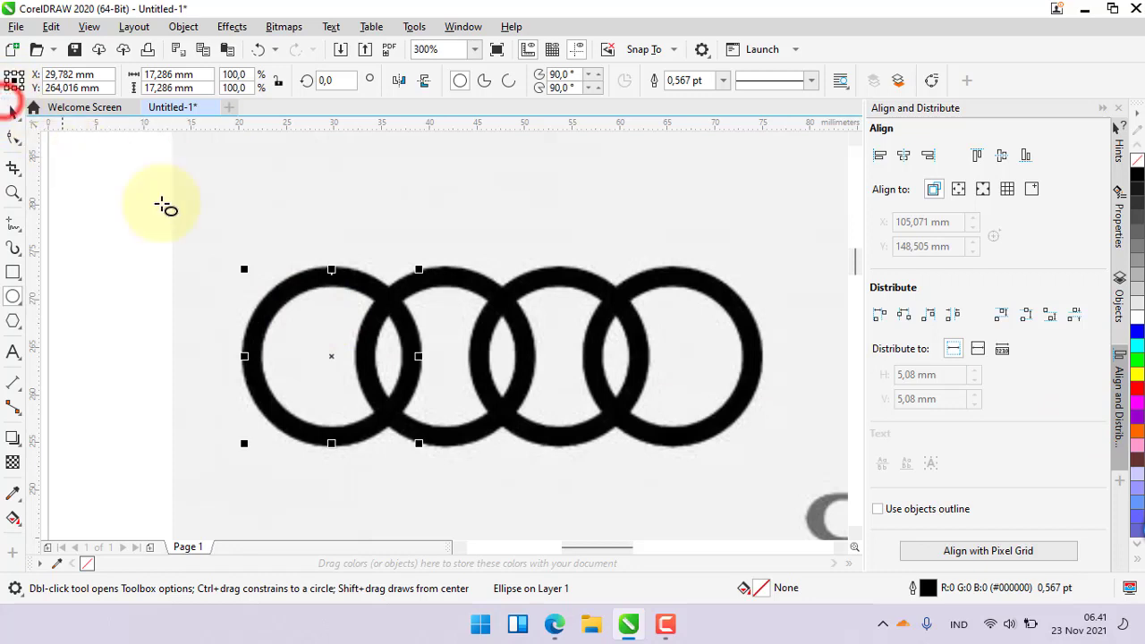
left_click(13, 111)
left_click(226, 136)
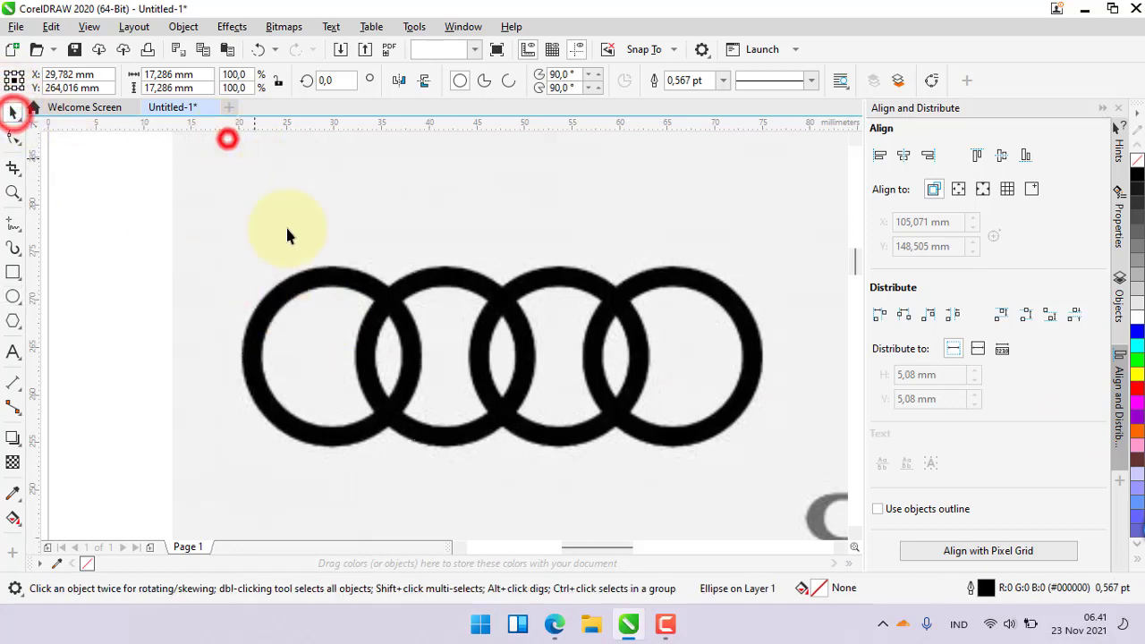
left_click(304, 285)
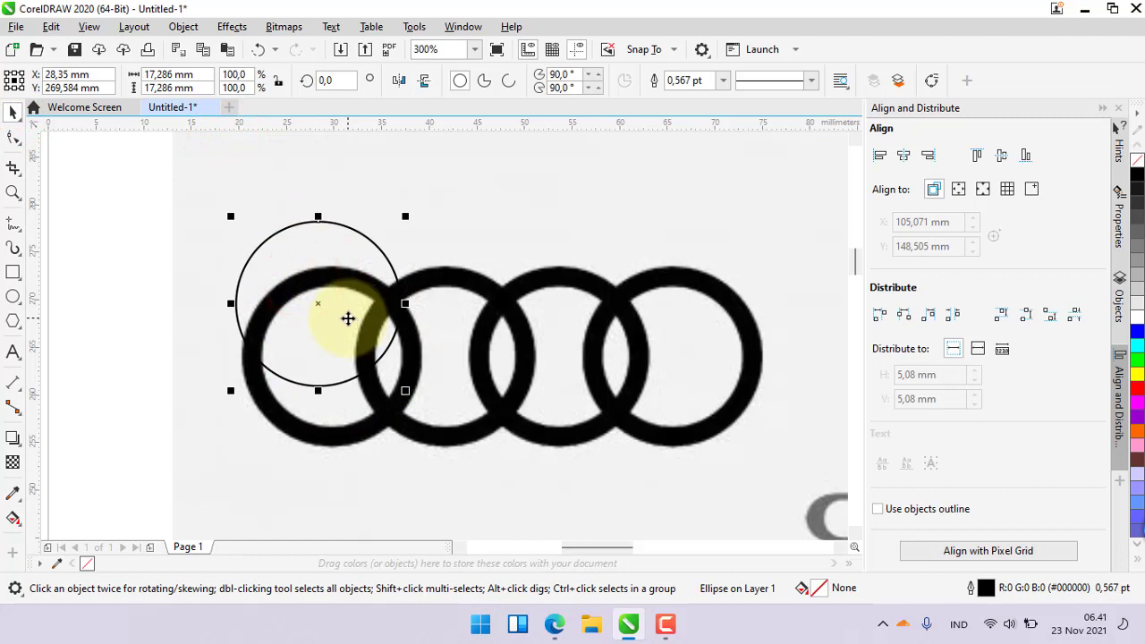
Step: Give the circle a yellow (#FFFF00) outline and no fill
left_click(1137, 379)
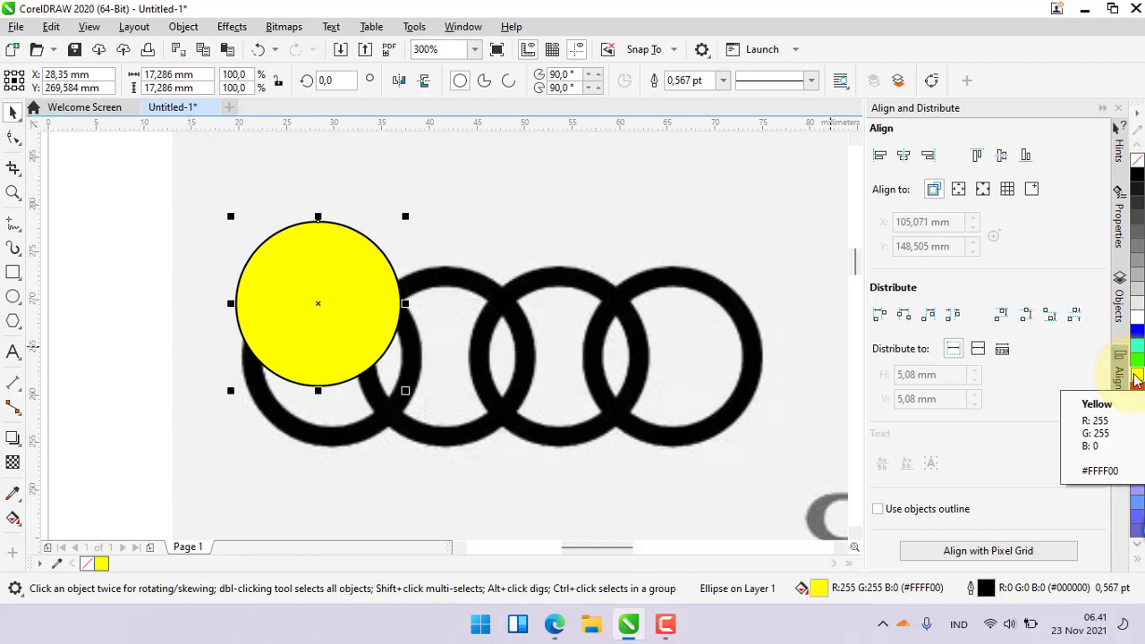
right_click(1137, 378)
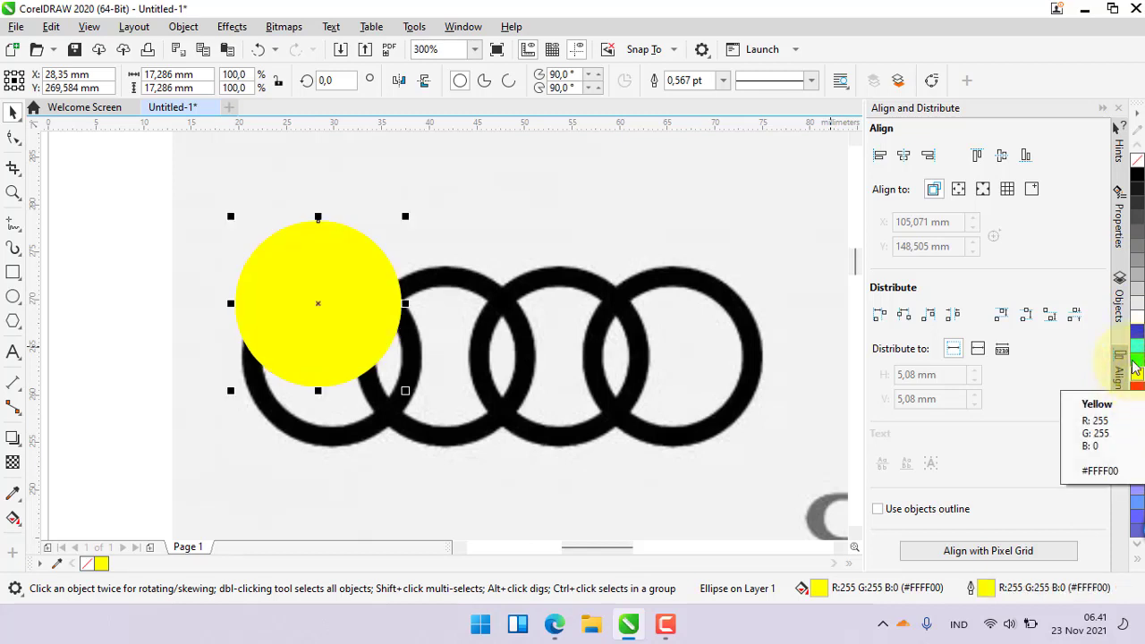
right_click(1138, 514)
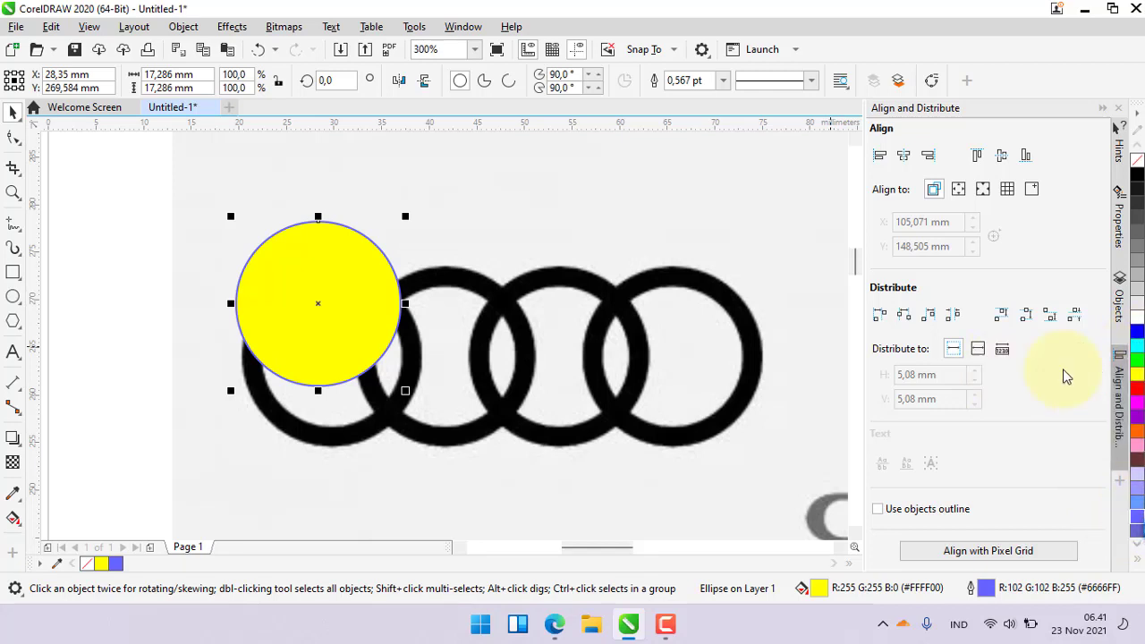
right_click(1138, 379)
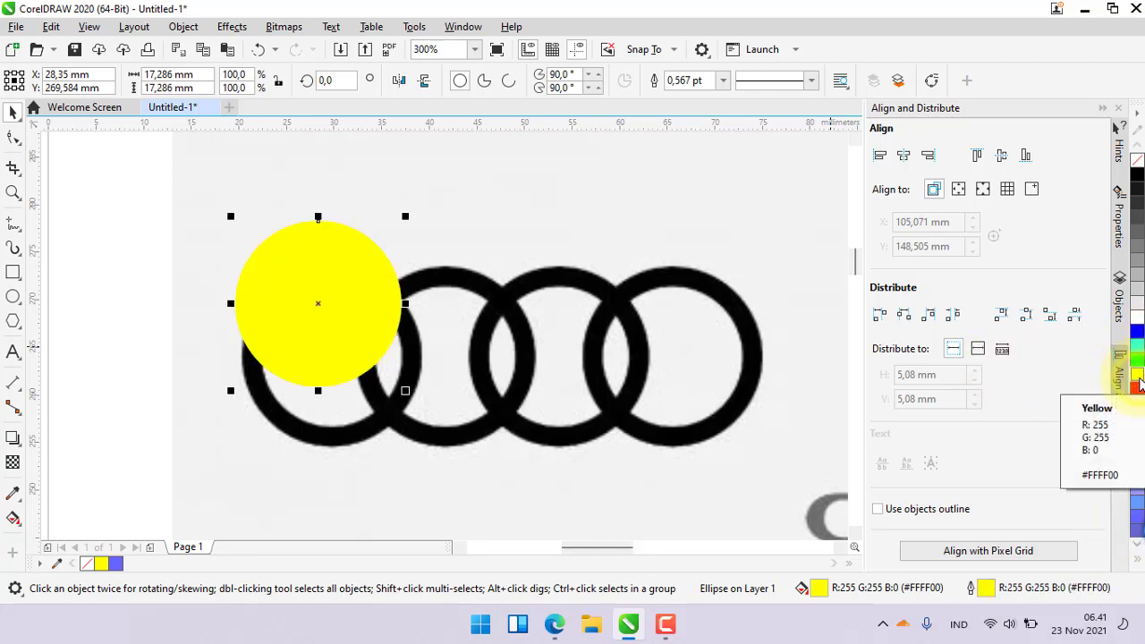
left_click(1136, 159)
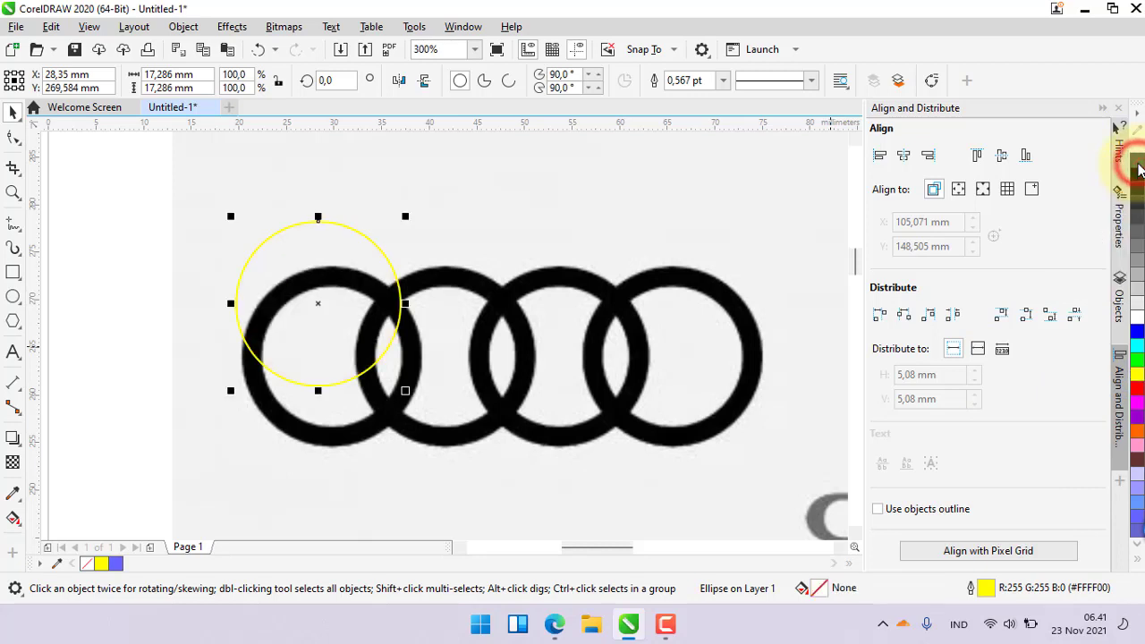
Step: Move the yellow circle onto the leftmost Audi ring so that it is centred on the ring
left_click_drag(355, 233, 354, 276)
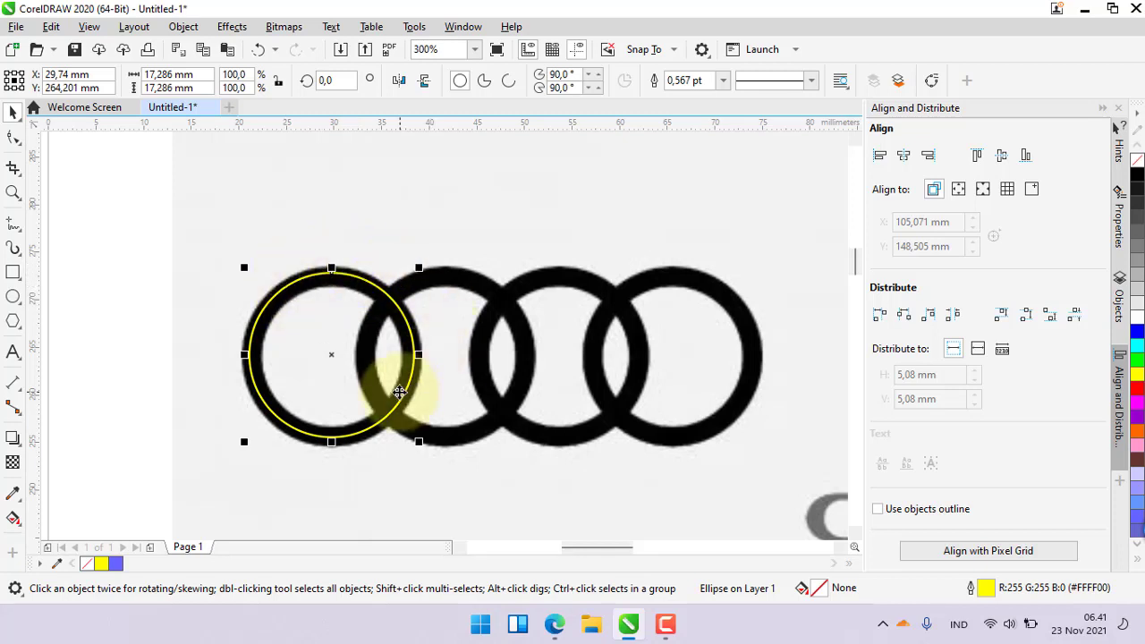
scroll(327, 304, "up", 2)
scroll(442, 370, "down", 2)
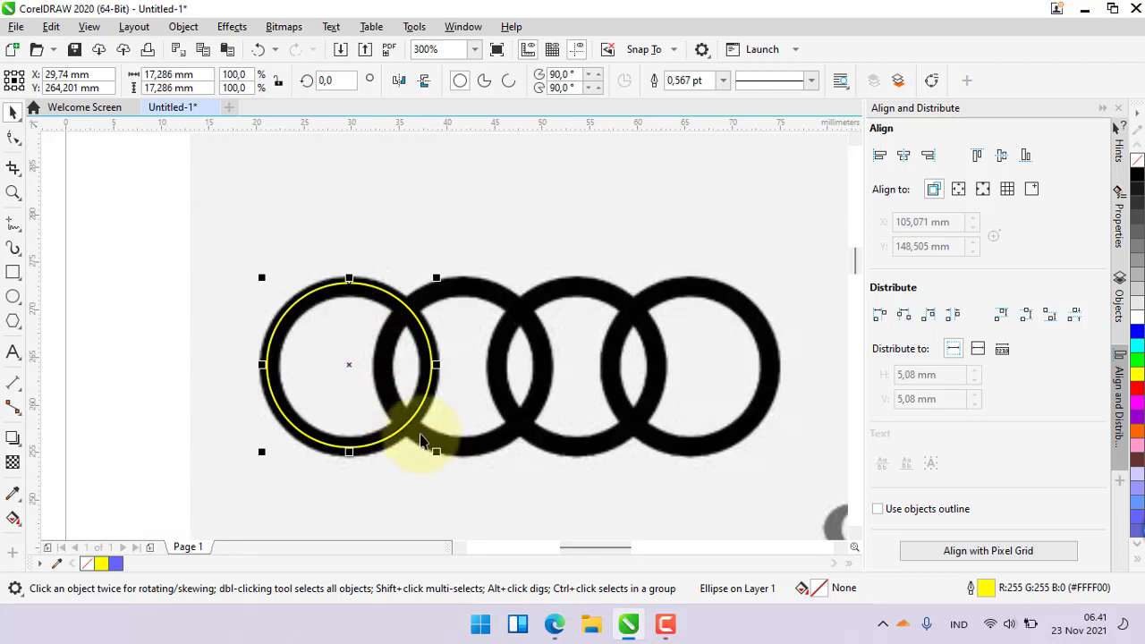
Step: Scale the circle about its centre to about 16.75 mm and nudge it down 0.2 mm onto the middle of the ring's band
scroll(442, 465, "up", 2)
left_click_drag(447, 467, 442, 463)
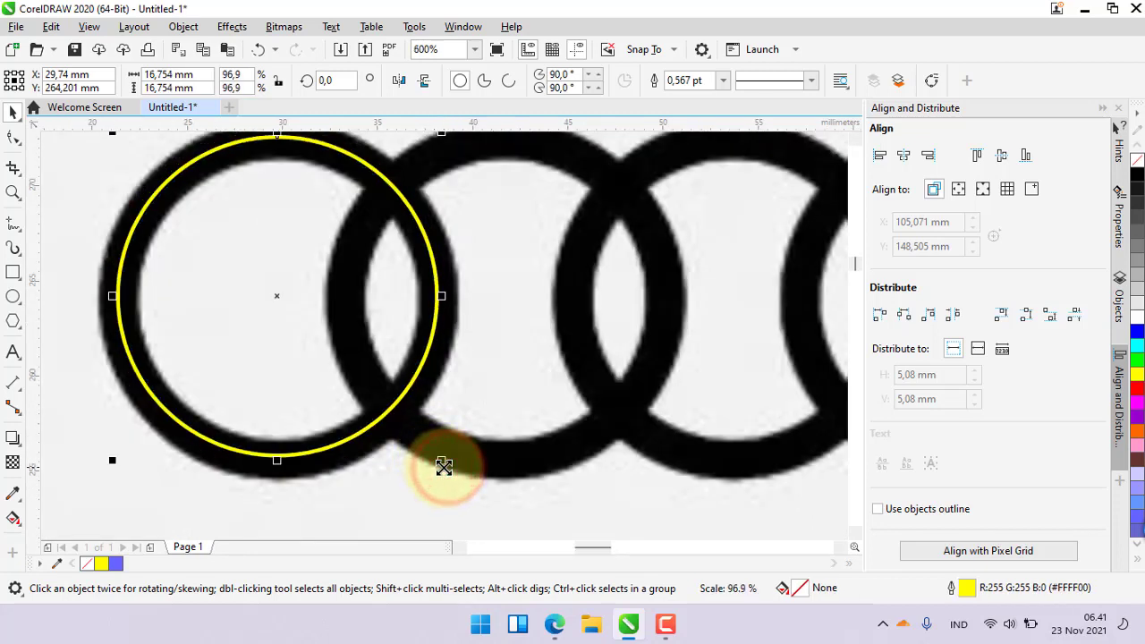
key("Down")
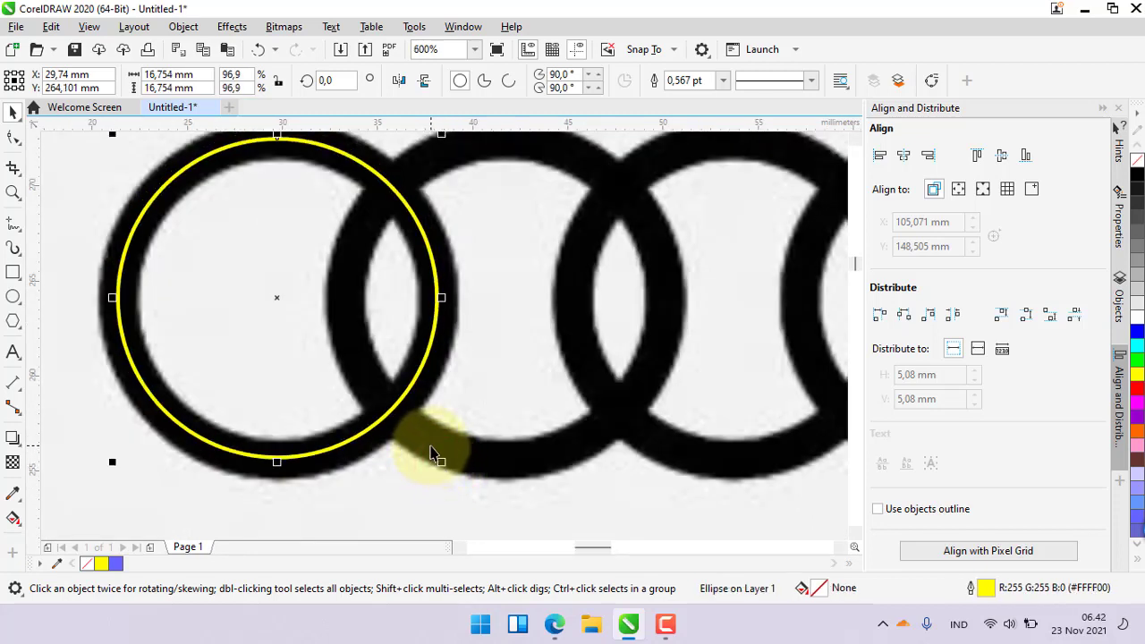
key("Down")
scroll(472, 320, "down", 2)
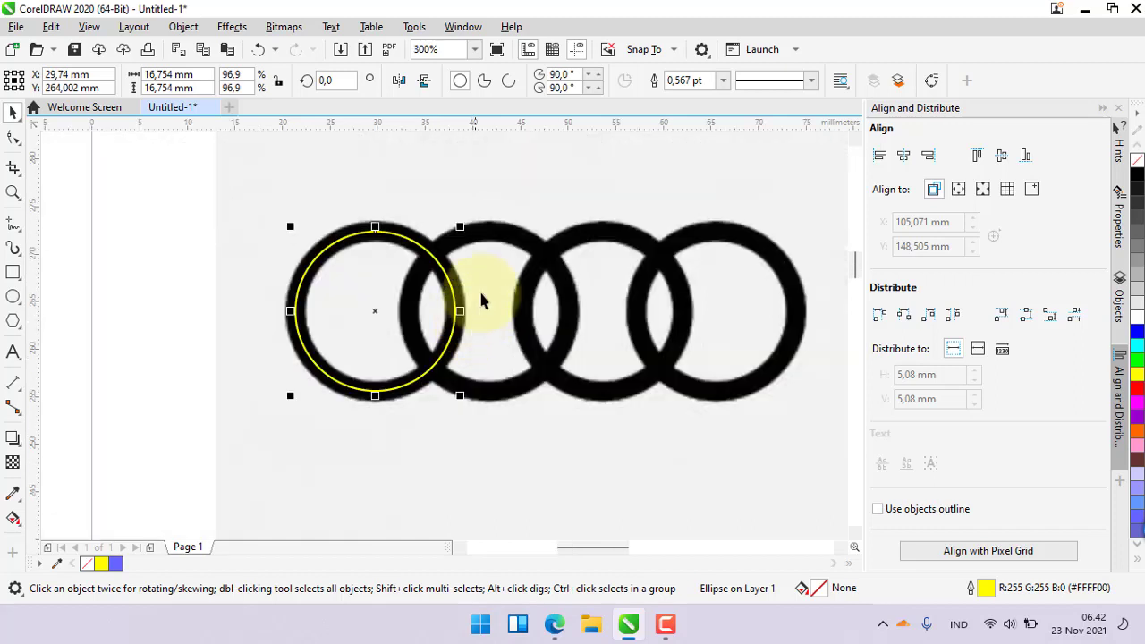
Step: Set the circle's outline width to 4.0 pt, trying 8.0 pt in between for comparison with the ring's thickness
left_click(724, 81)
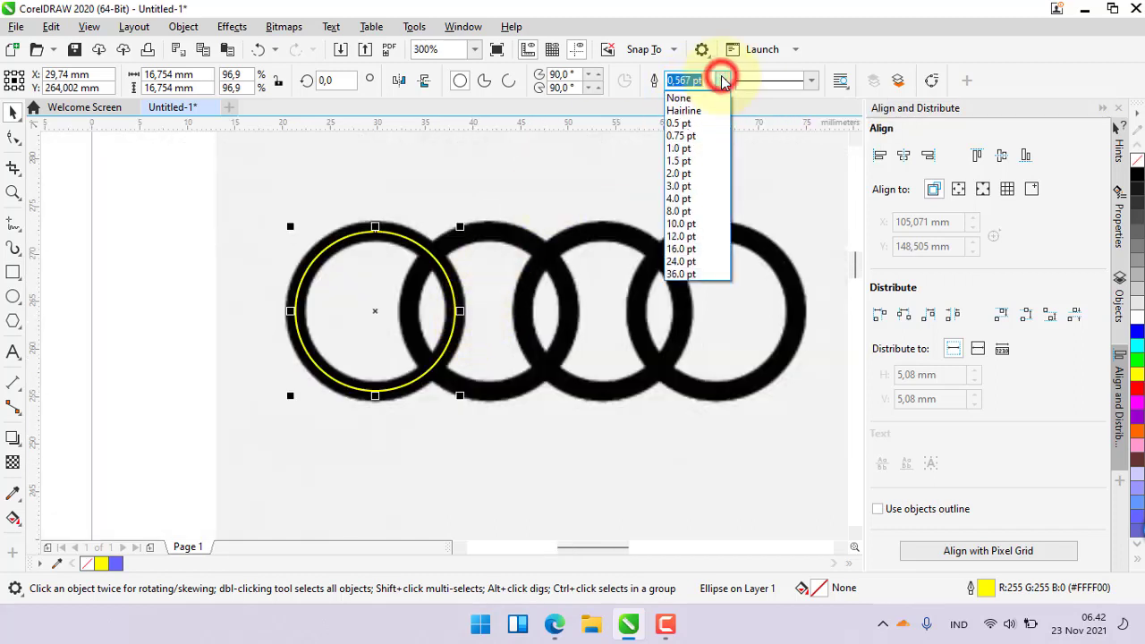
left_click(691, 192)
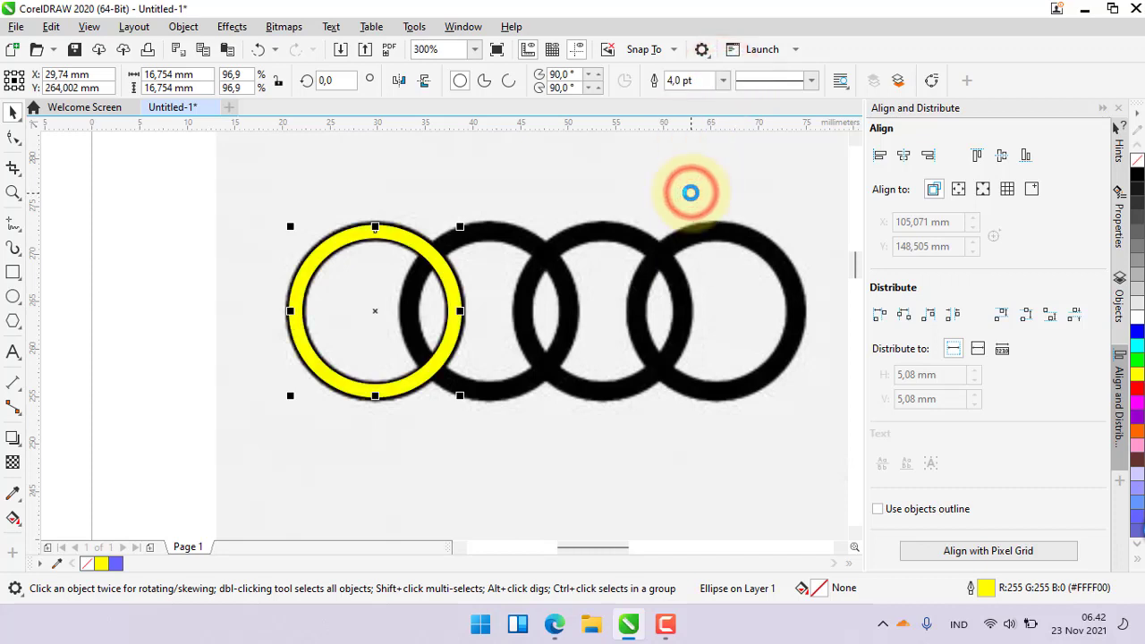
left_click(722, 81)
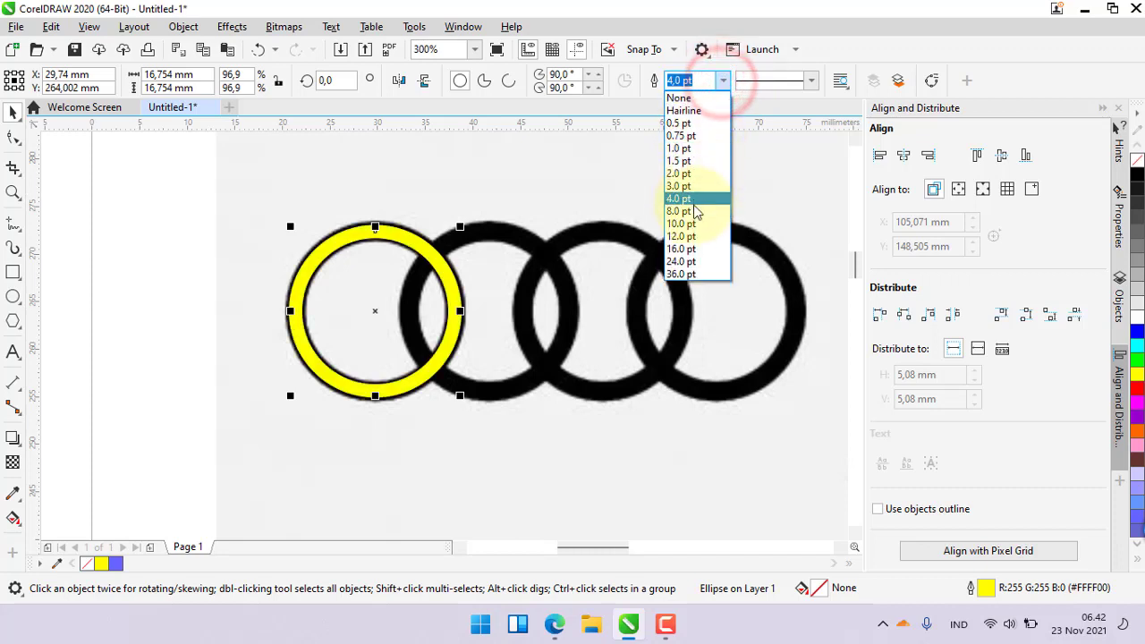
left_click(696, 210)
left_click(722, 80)
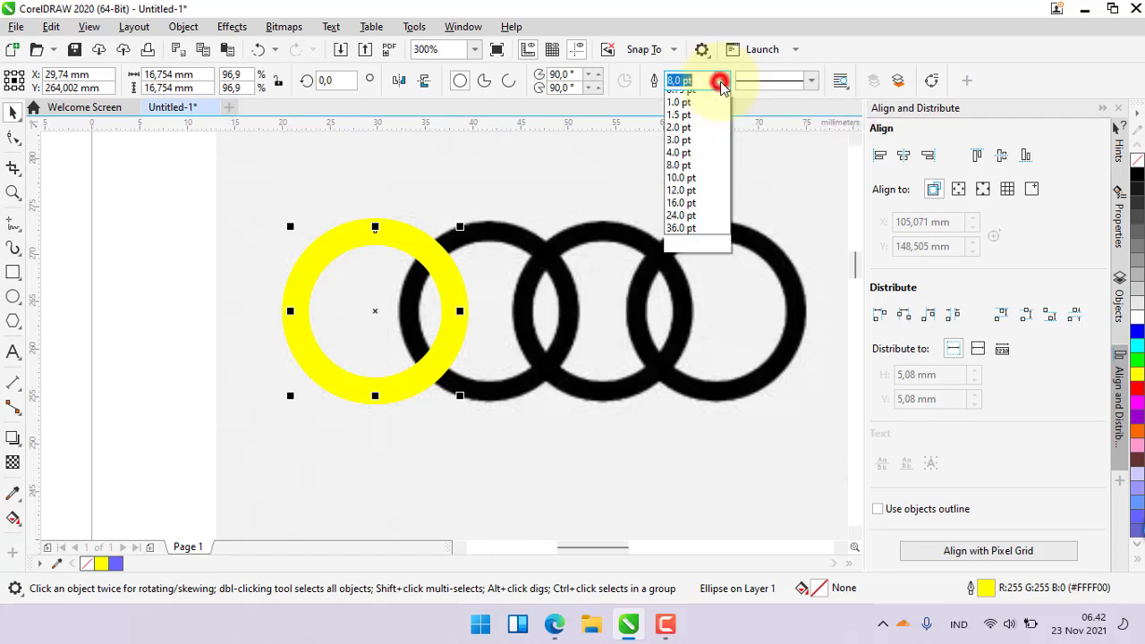
left_click(689, 198)
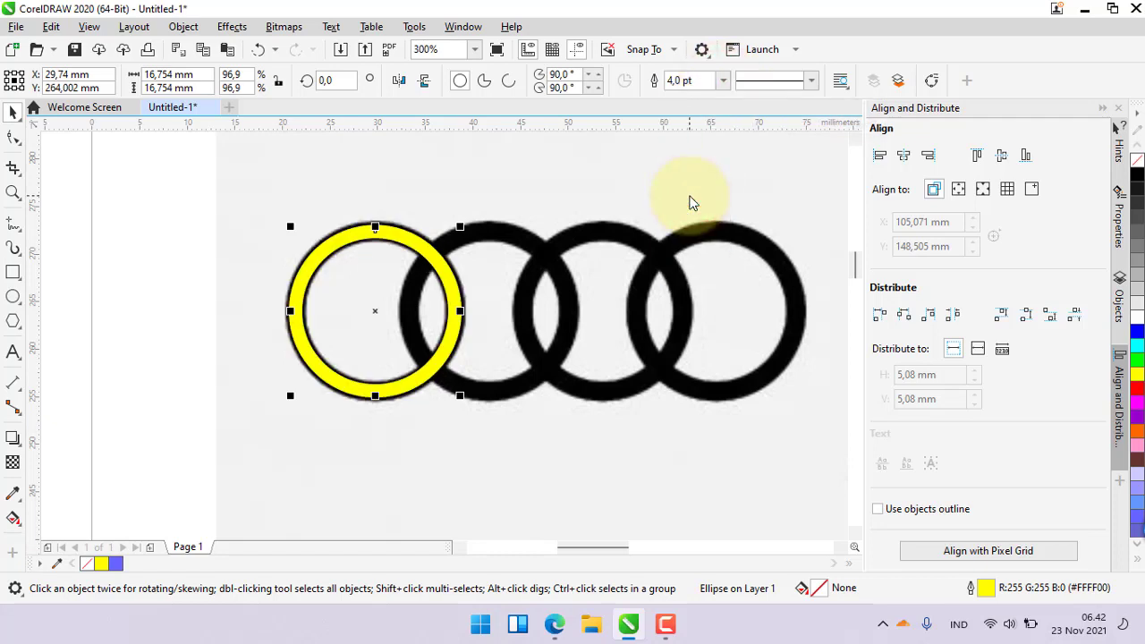
Step: Place a copy of the yellow circle on the second Audi ring and nudge the copy down 0.1 mm
left_click(408, 174)
scroll(204, 319, "down", 2)
scroll(274, 325, "up", 3)
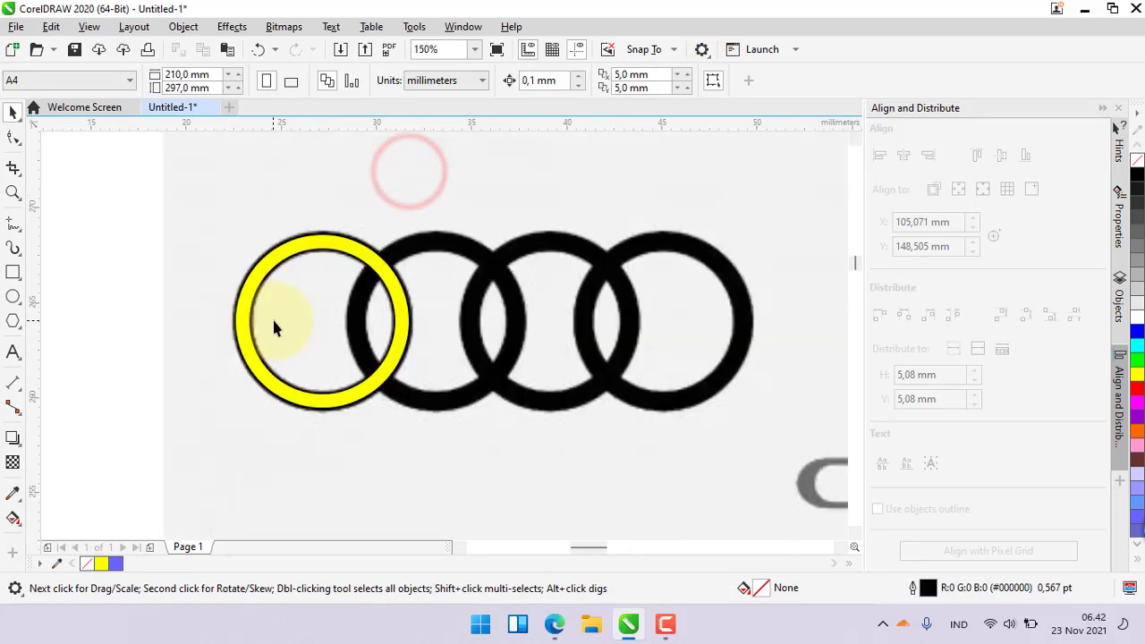
scroll(220, 293, "down", 1)
left_click(219, 292)
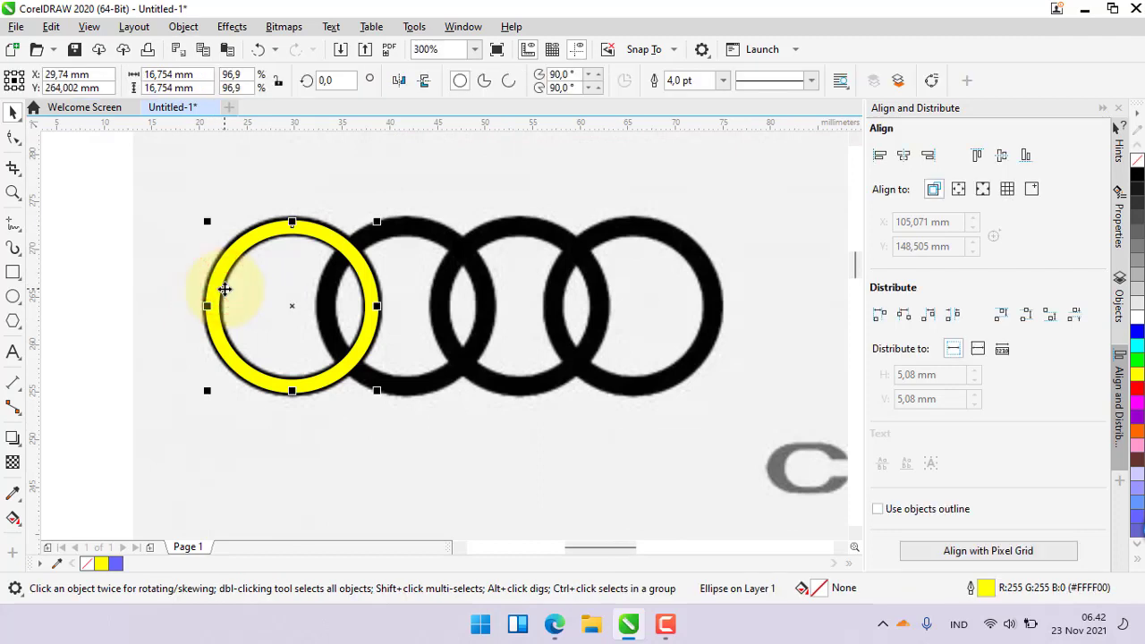
left_click_drag(224, 288, 443, 232)
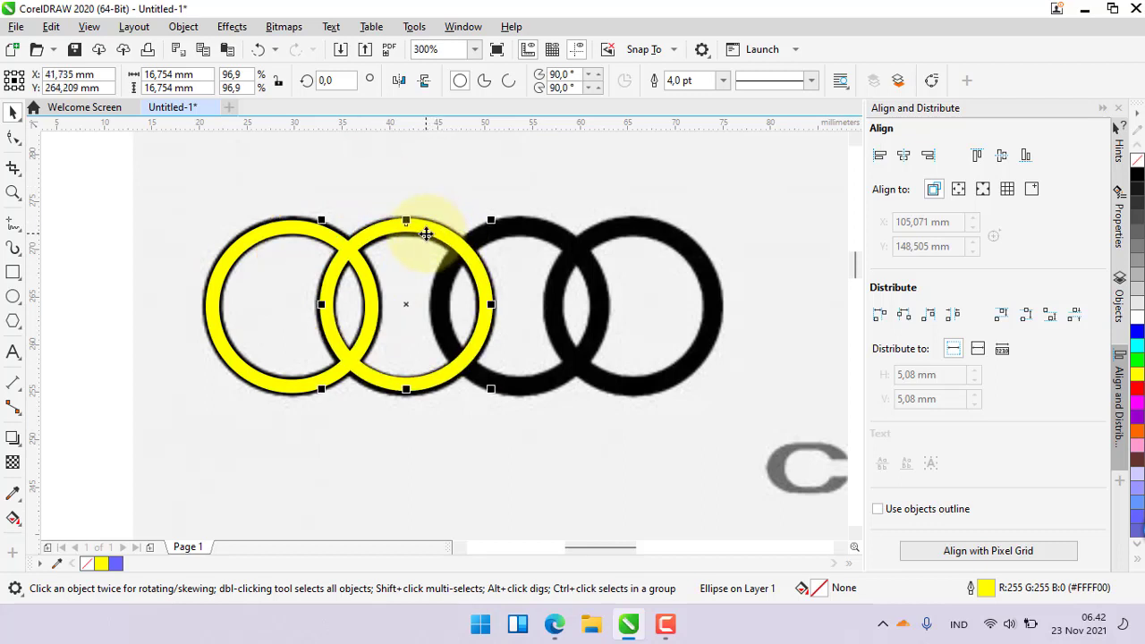
key("Down")
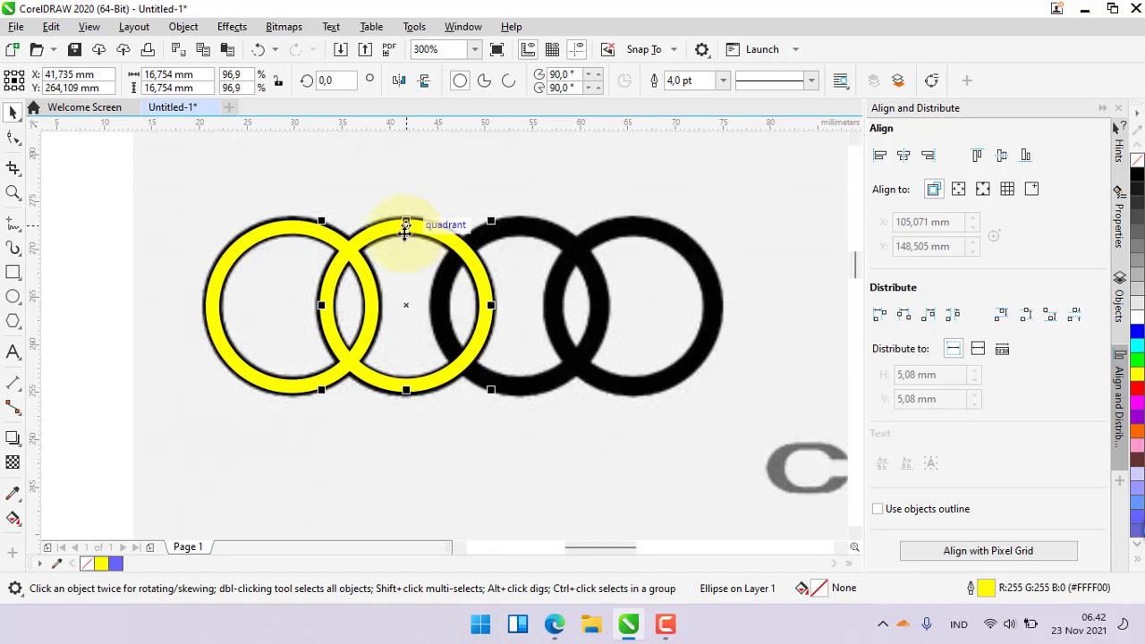
Step: Repeat the duplication onto the third and fourth Audi rings, and nudge the last copy down 0.1 mm
key("ctrl+d")
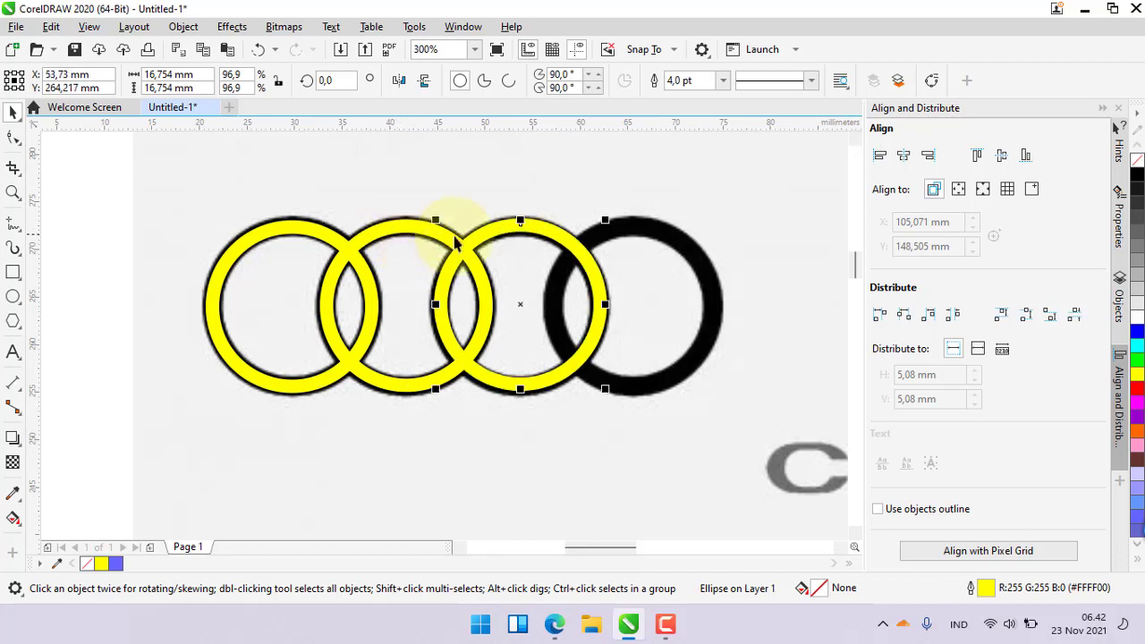
key("ctrl+d")
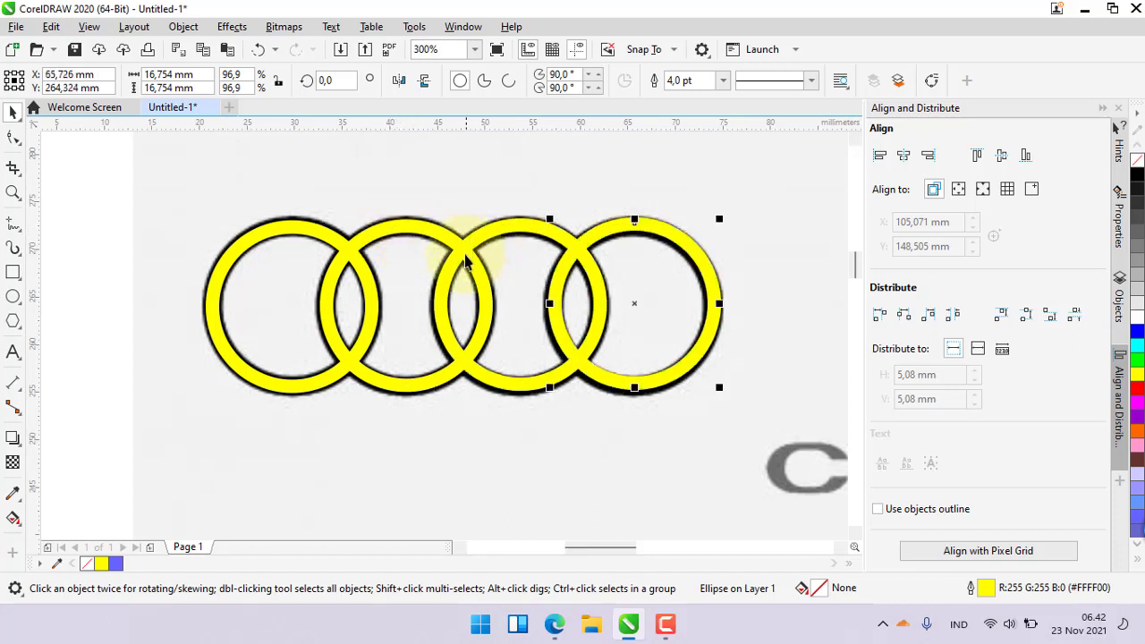
left_click(551, 170)
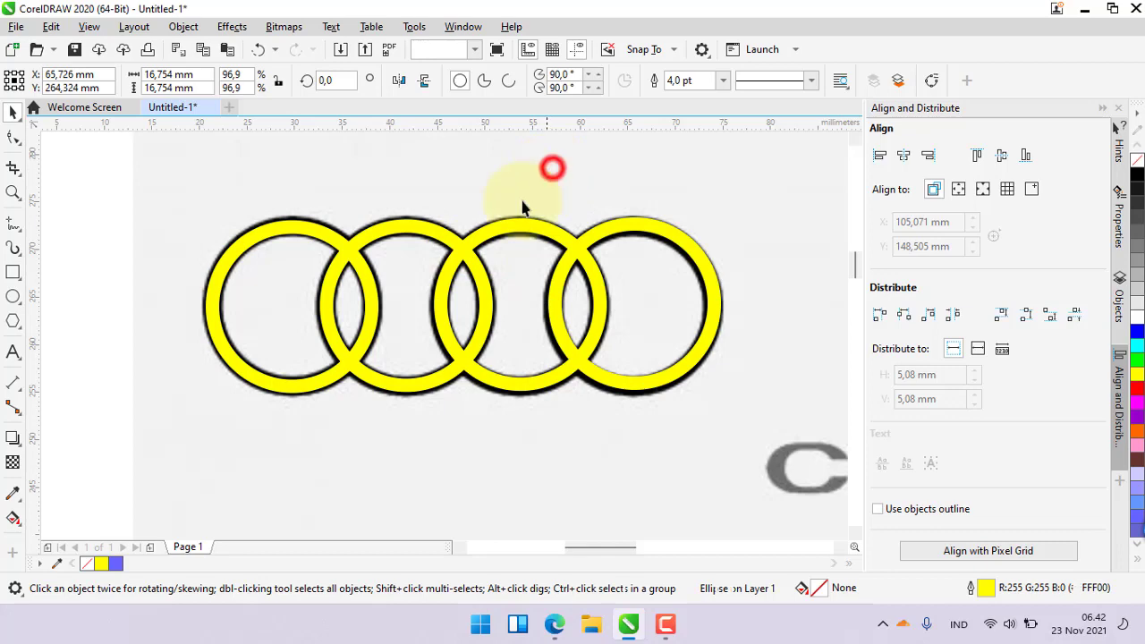
left_click(697, 356)
scroll(451, 301, "down", 2)
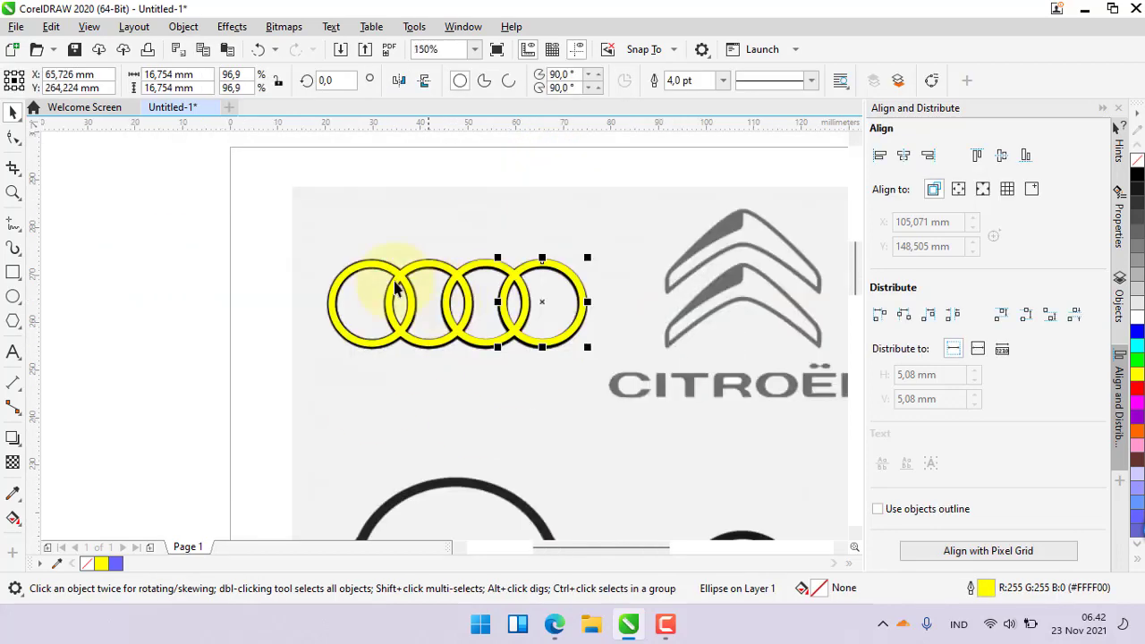
Step: Group the four yellow circles traced over the Audi logo
left_click_drag(274, 232, 614, 382)
scroll(601, 374, "down", 2)
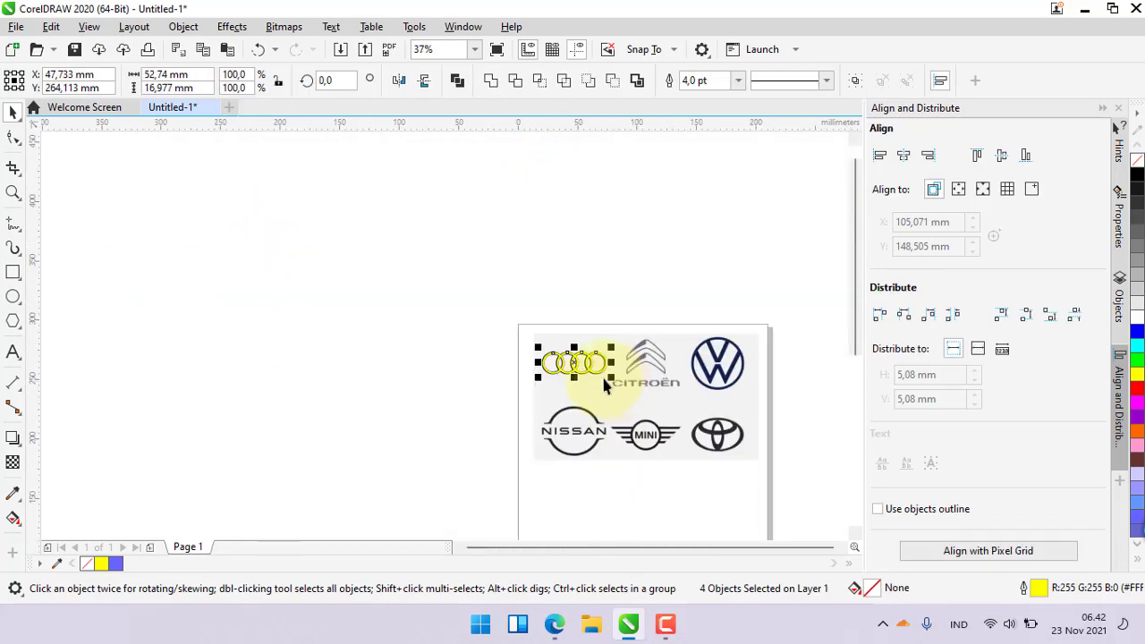
scroll(602, 374, "up", 3)
left_click(88, 167)
scroll(307, 259, "down", 2)
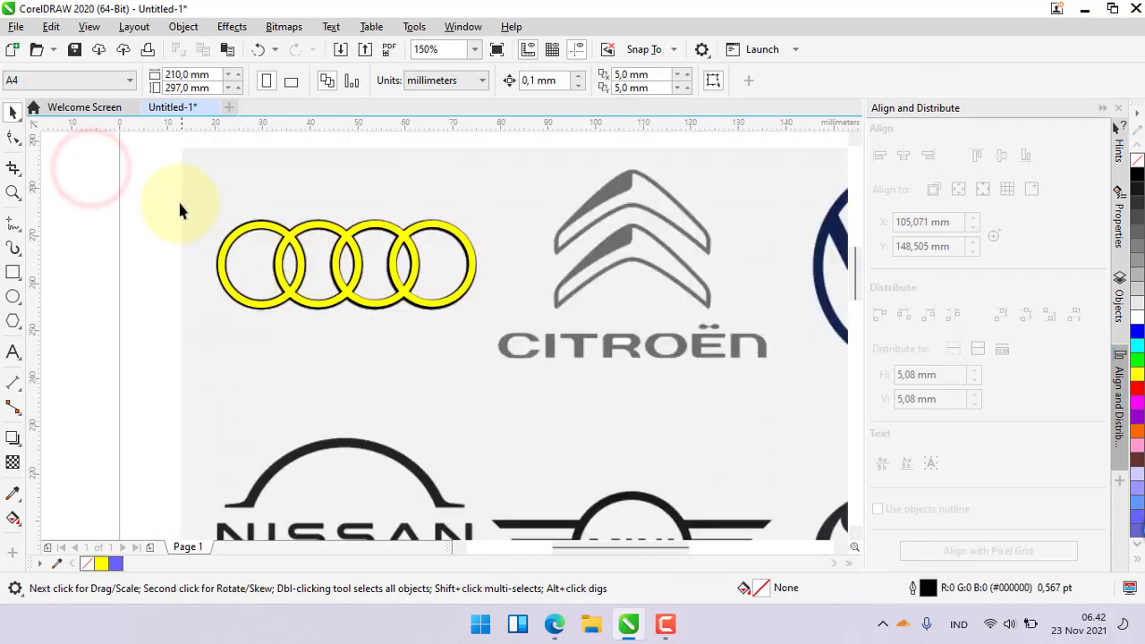
left_click_drag(413, 318, 475, 295)
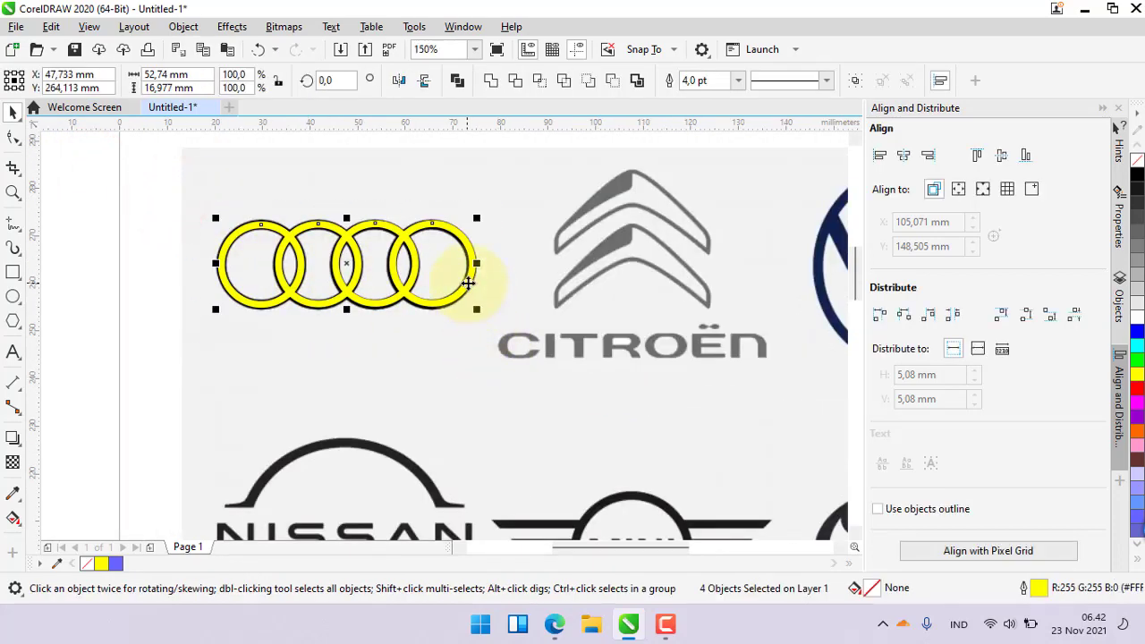
right_click(467, 283)
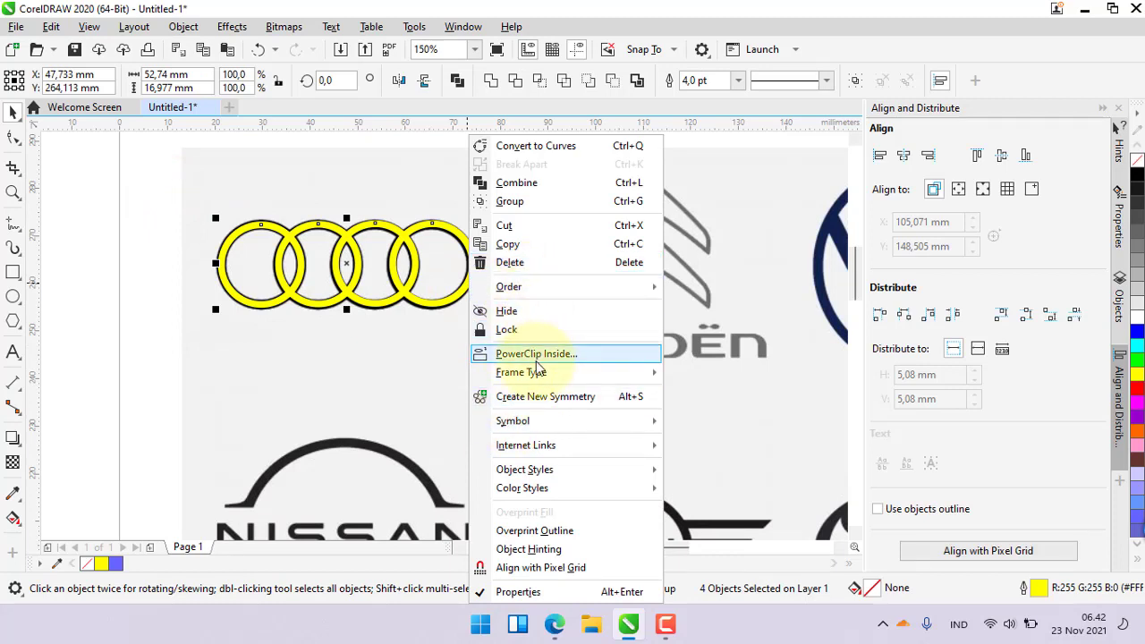
left_click(540, 202)
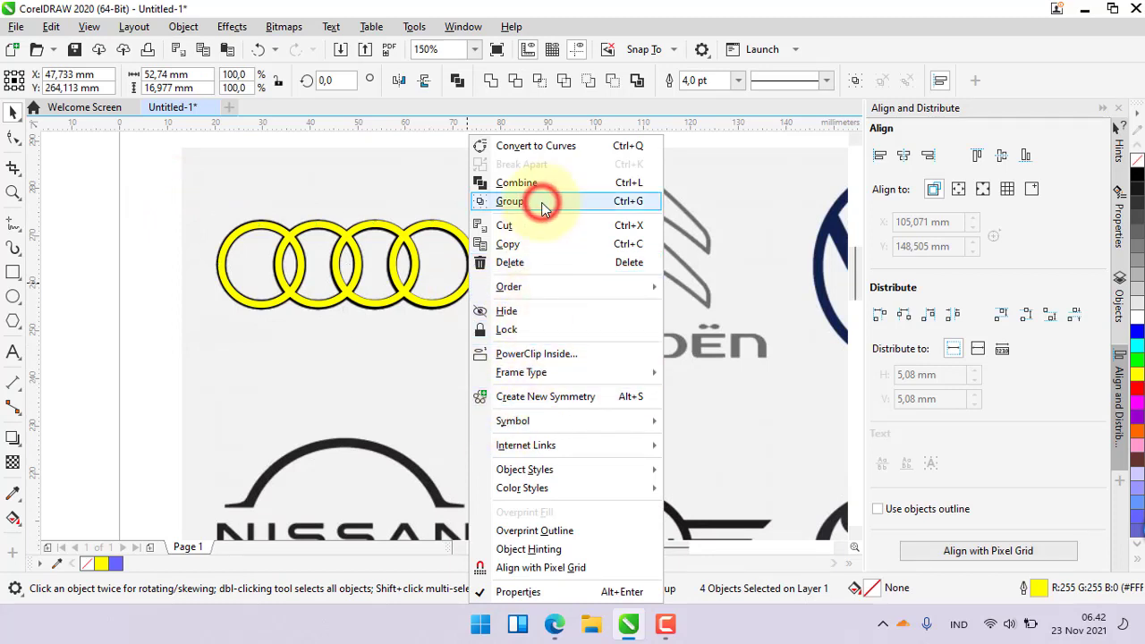
Step: Move the grouped rings just below the reference Audi logo and give them a black (#000000) outline with no fill
left_click(119, 207)
left_click_drag(275, 236, 280, 323)
left_click_drag(221, 331, 263, 344)
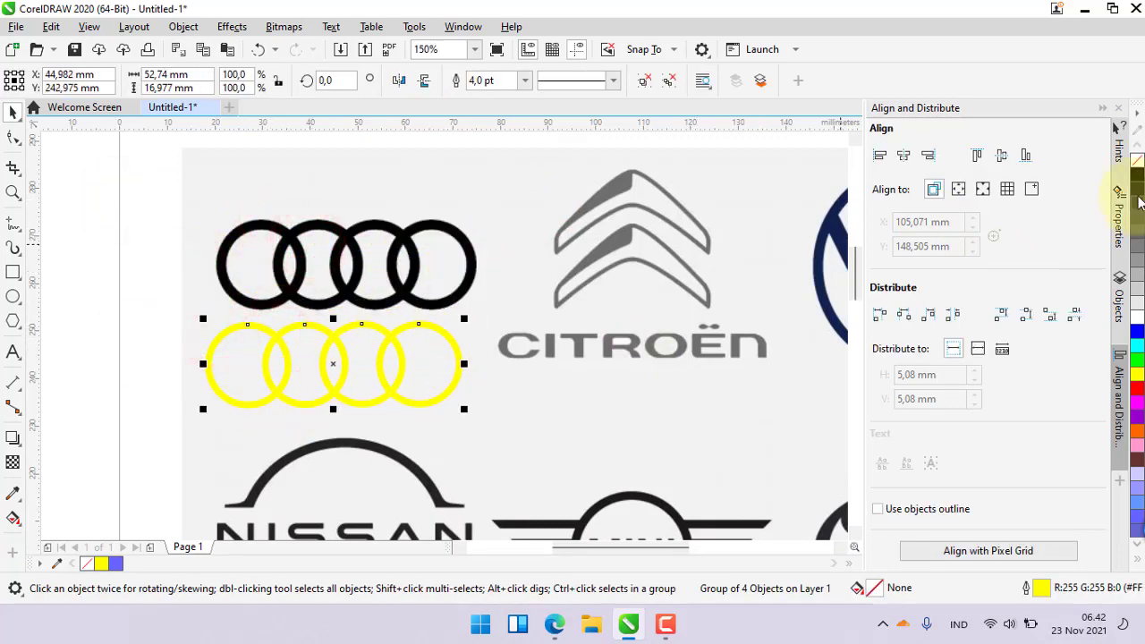
left_click(1139, 179)
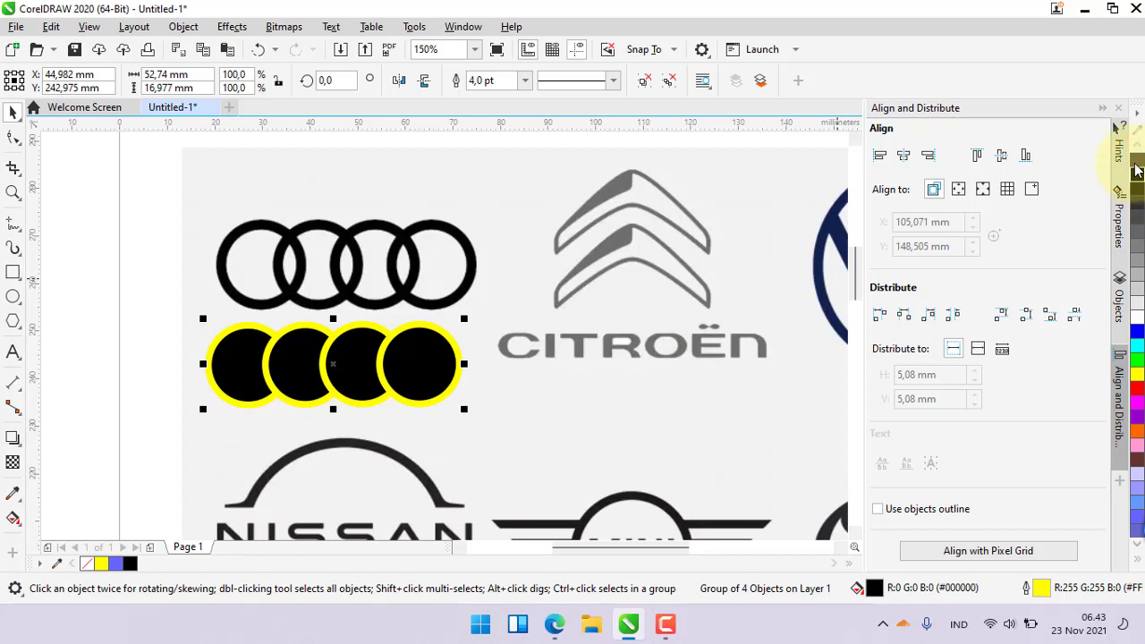
left_click(1137, 170)
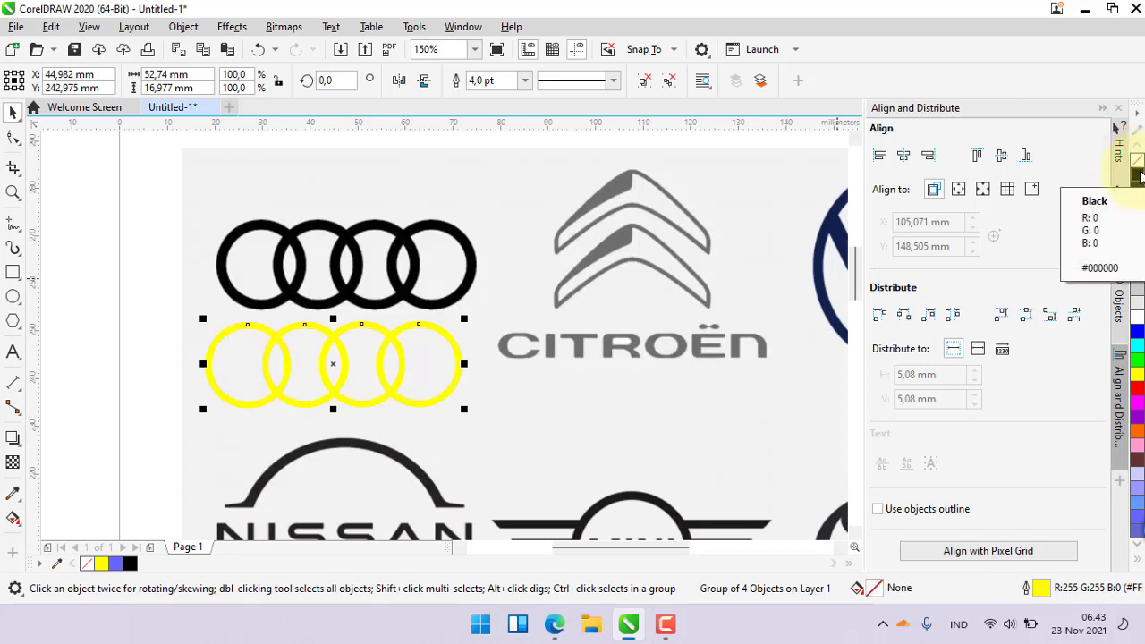
right_click(1137, 175)
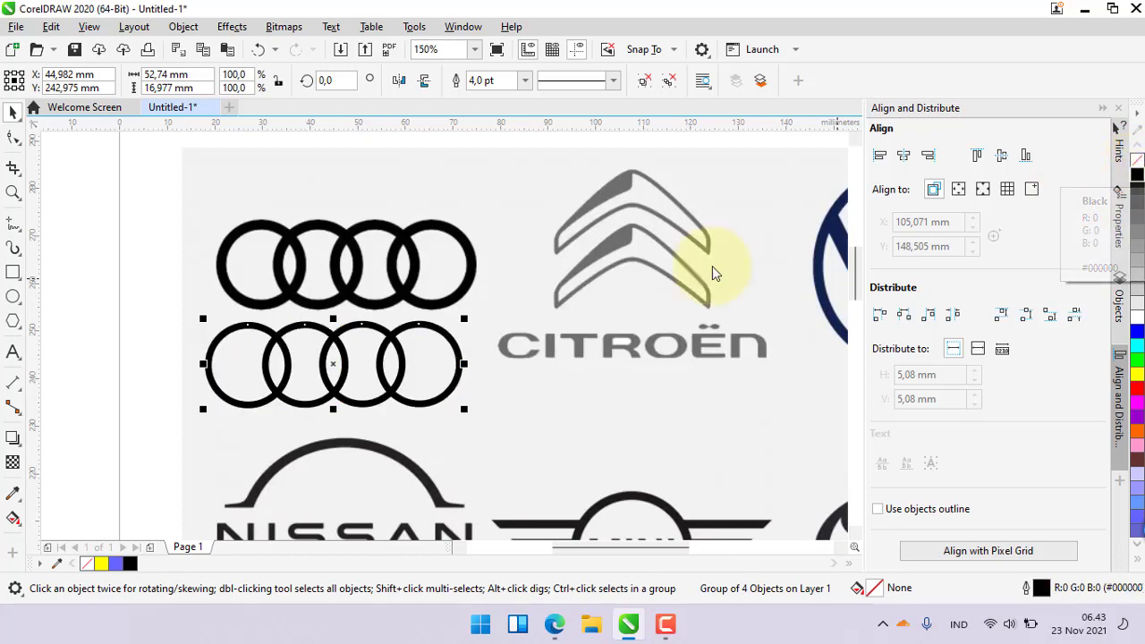
Step: Move the black ring group off the reference bitmap onto the blank page area below the Nissan logo
scroll(383, 343, "up", 1)
scroll(399, 339, "down", 1)
left_click_drag(409, 337, 366, 329)
scroll(420, 338, "down", 2)
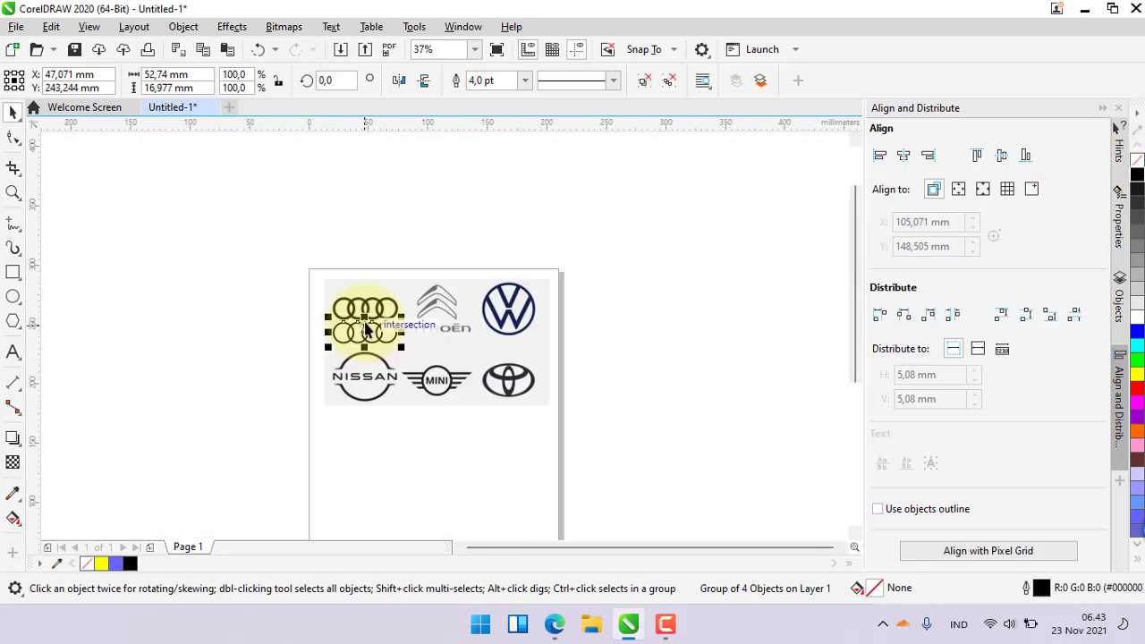
left_click(334, 231)
scroll(452, 356, "up", 1)
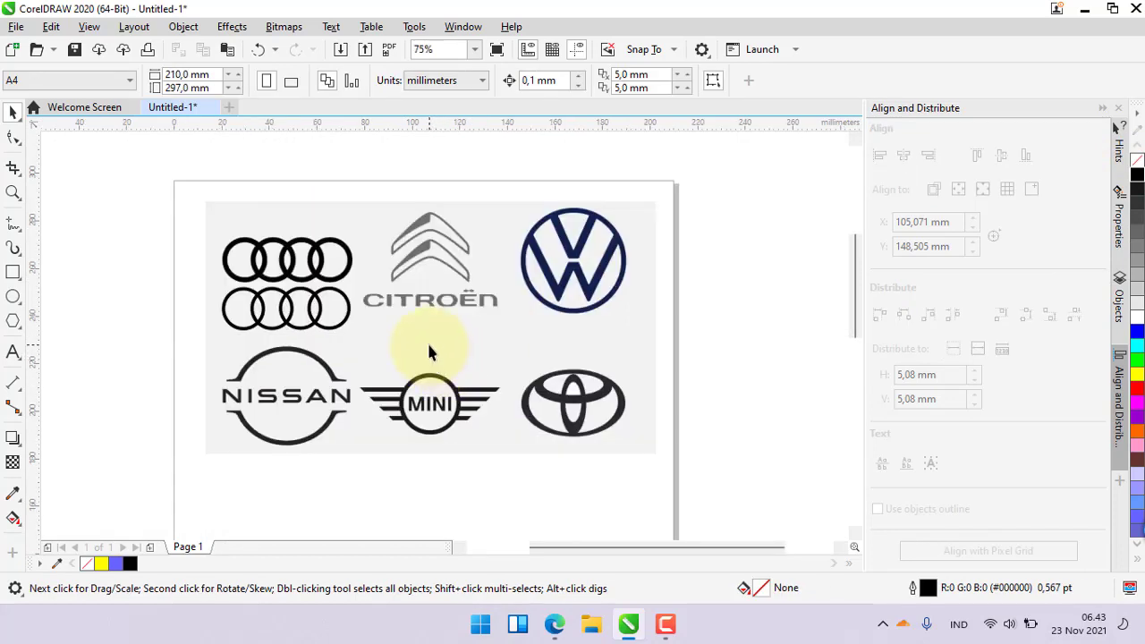
scroll(307, 307, "up", 2)
left_click(310, 313)
scroll(309, 315, "down", 1)
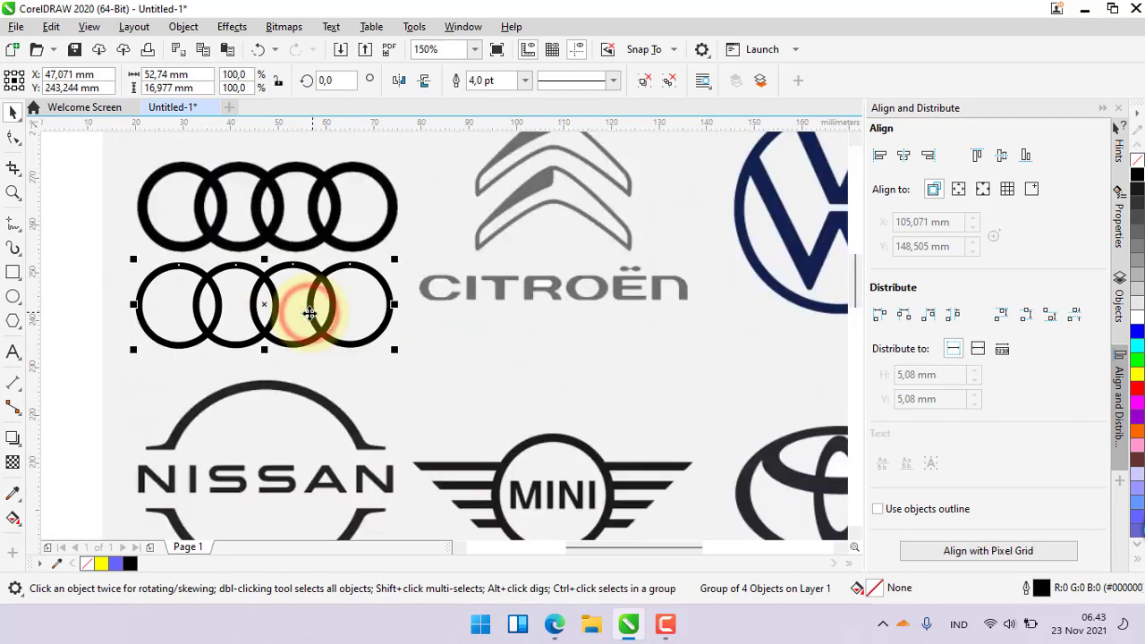
scroll(310, 310, "down", 1)
left_click_drag(307, 307, 286, 499)
left_click(484, 477)
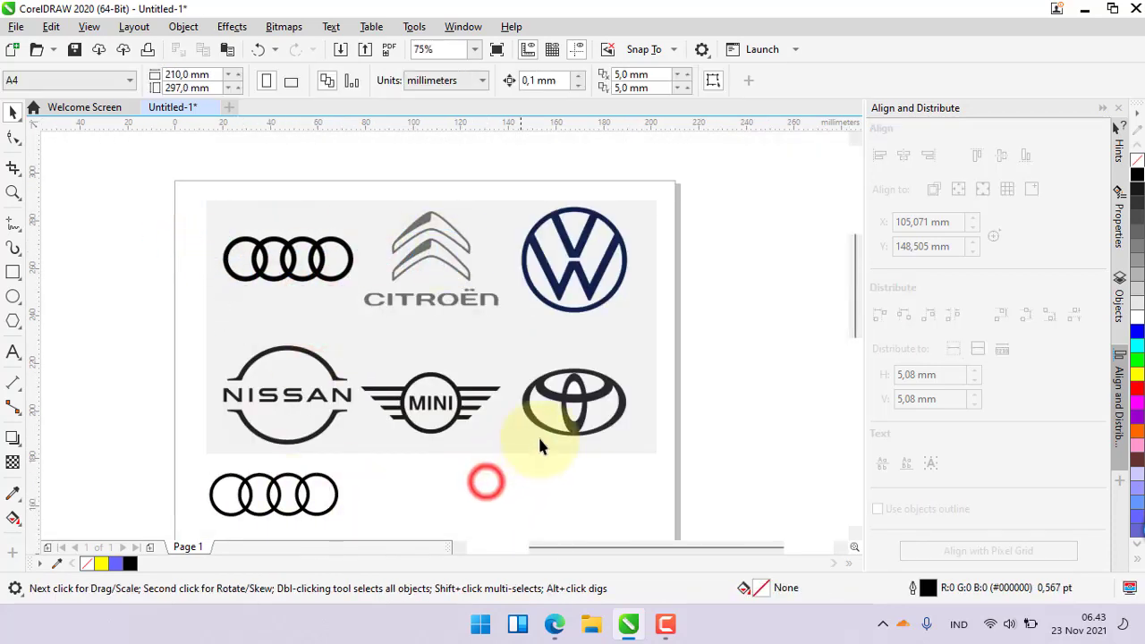
Step: Draw an ellipse about 30.6 by 12.4 mm along the Toyota logo's upper horizontal ring and give it a yellow (#FFFF00) outline
scroll(592, 438, "up", 1)
scroll(575, 383, "up", 1)
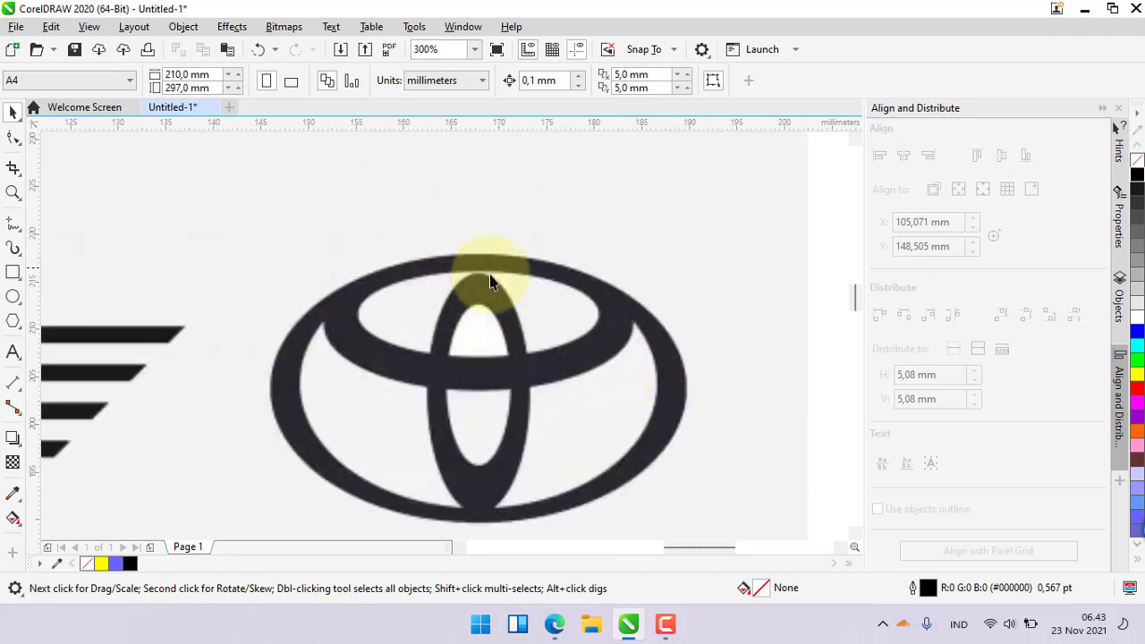
scroll(405, 264, "down", 1)
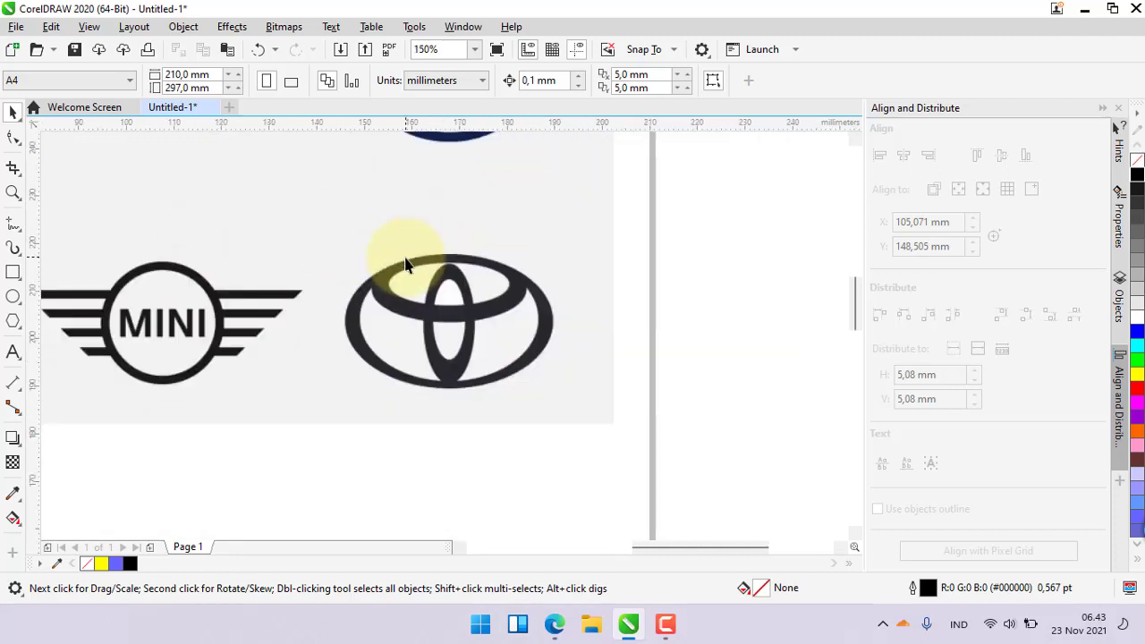
scroll(405, 280, "up", 1)
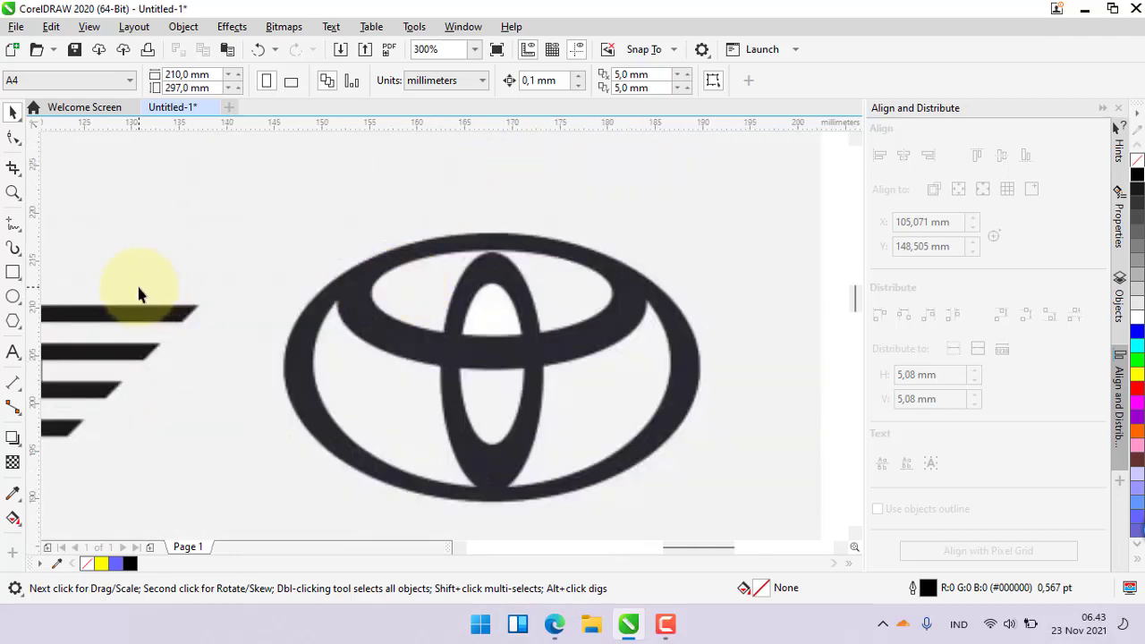
left_click(13, 296)
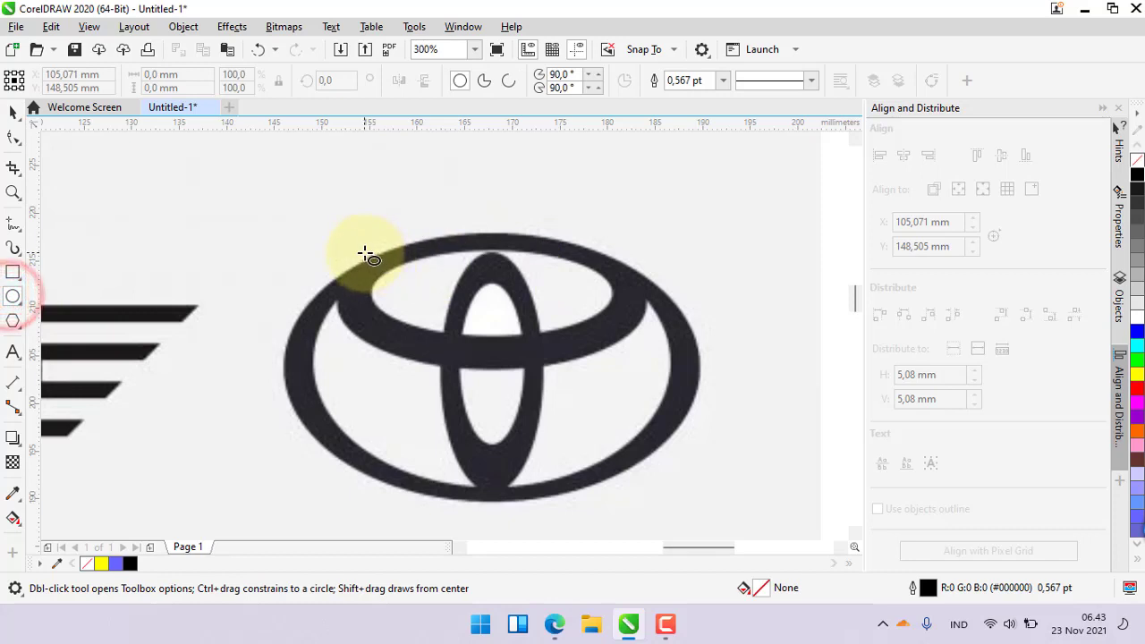
mouse_move(366, 255)
left_mouse_down()
mouse_move(634, 317)
mouse_move(637, 365)
mouse_move(620, 338)
mouse_move(665, 397)
mouse_move(596, 402)
mouse_move(671, 402)
mouse_move(670, 375)
mouse_move(644, 363)
mouse_move(650, 373)
mouse_move(642, 354)
mouse_move(659, 368)
mouse_move(638, 322)
mouse_move(659, 340)
mouse_move(654, 360)
mouse_move(686, 307)
mouse_move(657, 371)
mouse_move(640, 358)
left_mouse_up()
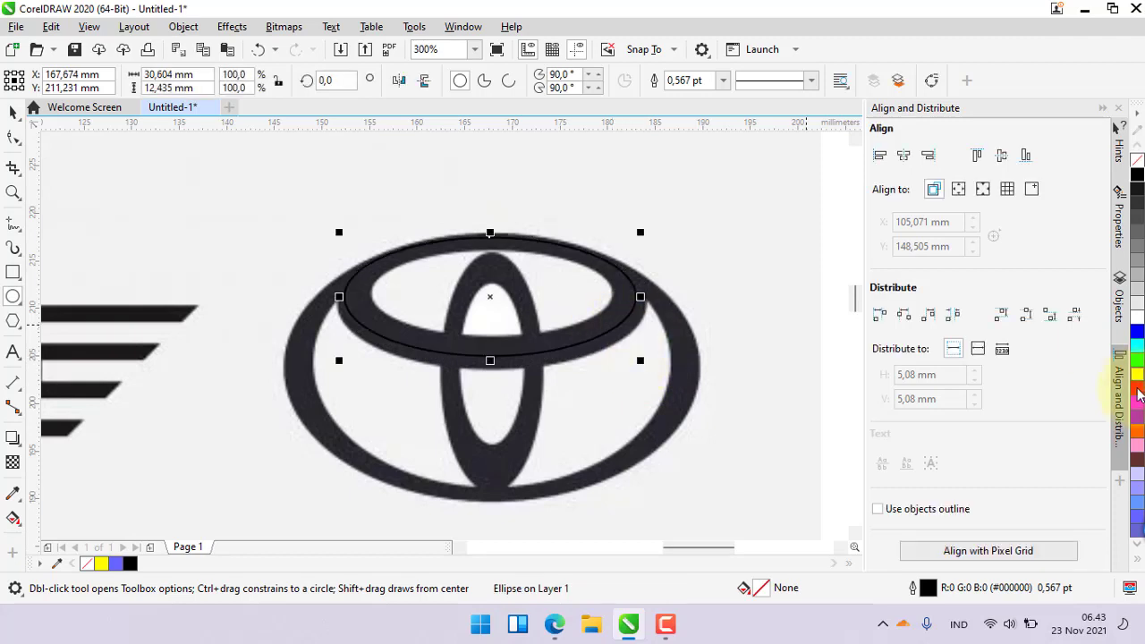
right_click(1137, 383)
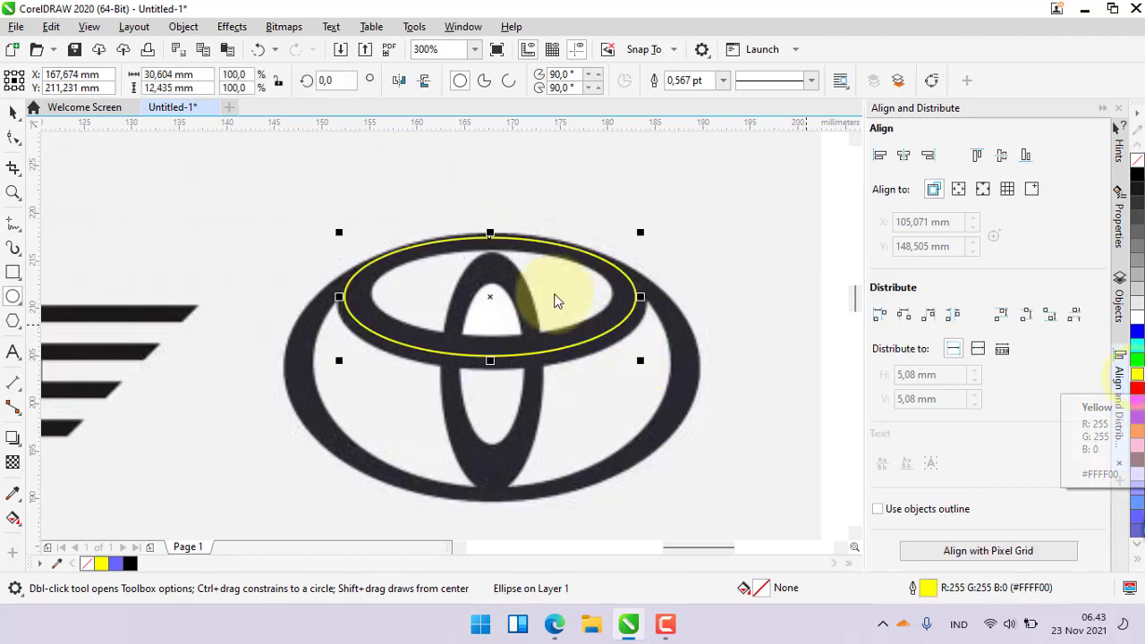
Step: Draw an ellipse about 41.4 by 26.7 mm along the Toyota logo's outer ring and one about 9.3 by 23 mm along its vertical ring
scroll(537, 257, "down", 5)
scroll(394, 201, "up", 5)
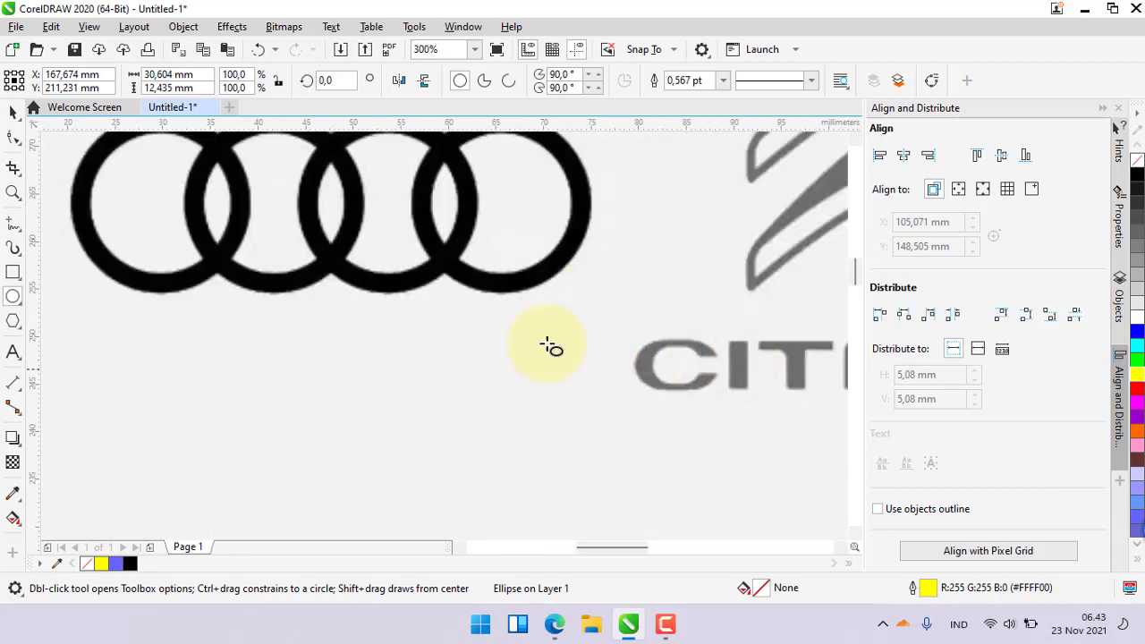
scroll(546, 367, "down", 3)
scroll(626, 438, "up", 1)
scroll(689, 479, "up", 3)
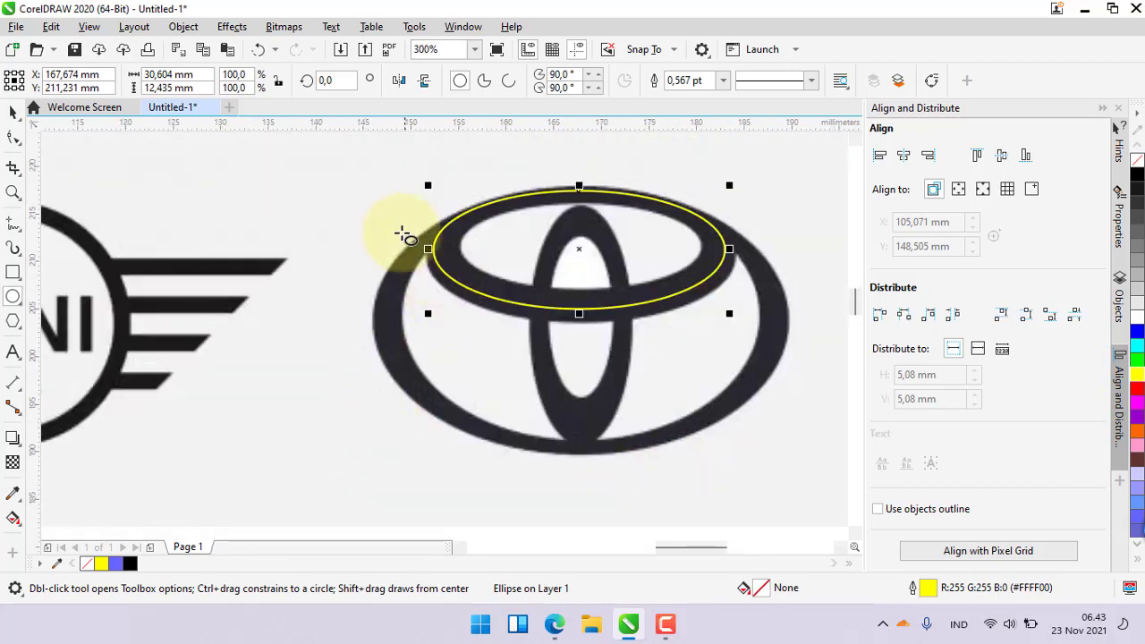
left_click_drag(385, 194, 779, 453)
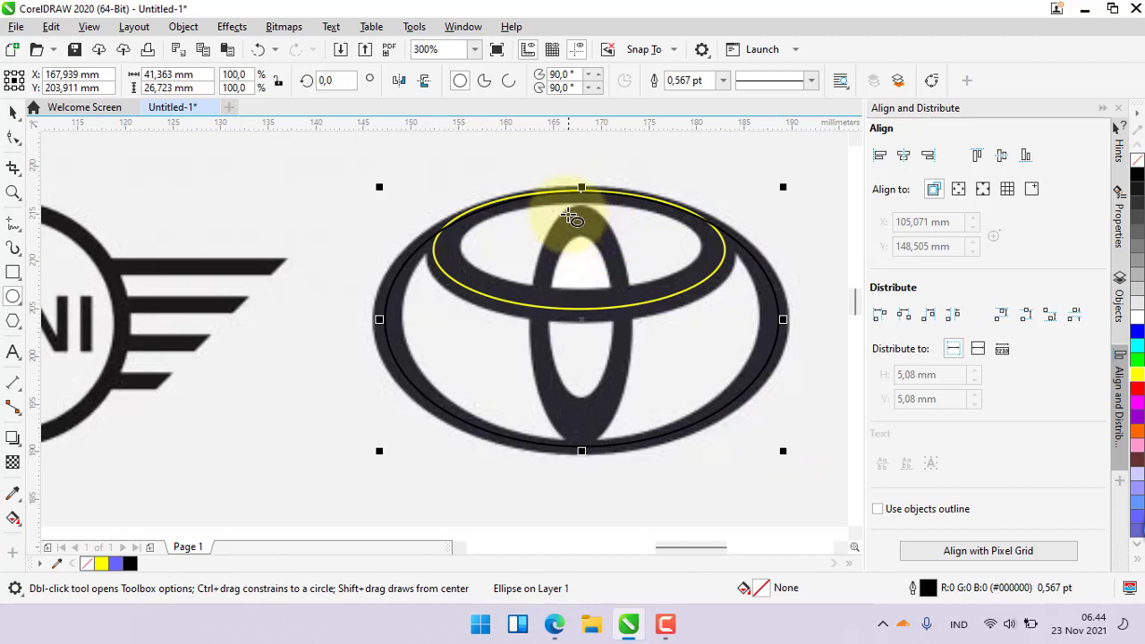
left_click_drag(562, 212, 629, 439)
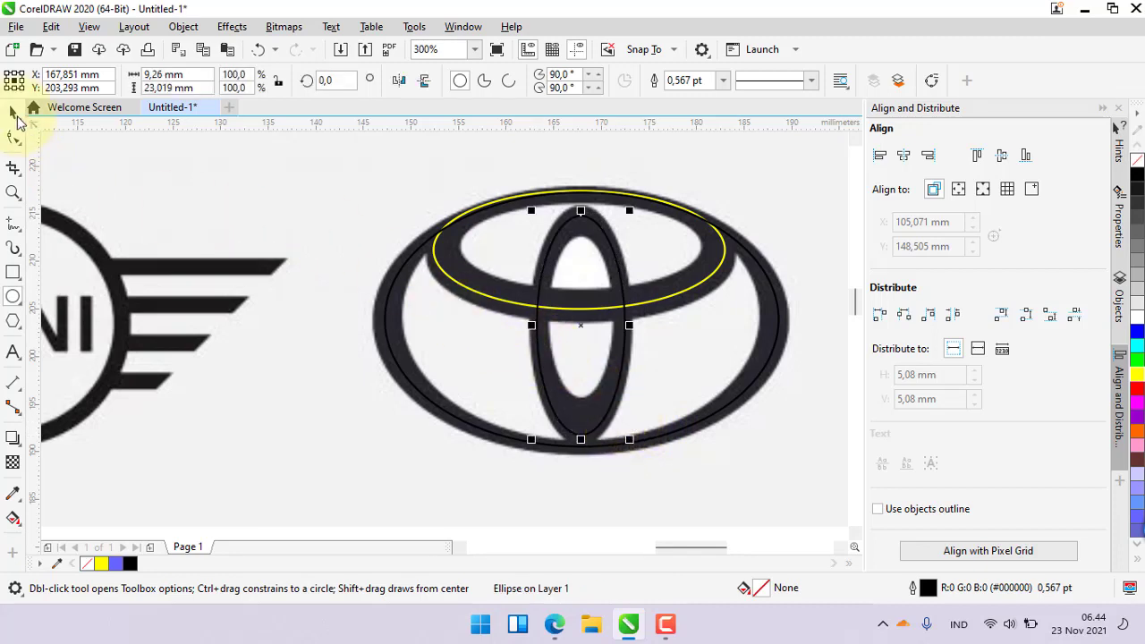
Step: Give all three Toyota ellipses a yellow (#FFFF00) outline with a width of 8.0 pt
left_click(13, 112)
left_click(276, 166)
left_click_drag(338, 170, 832, 476)
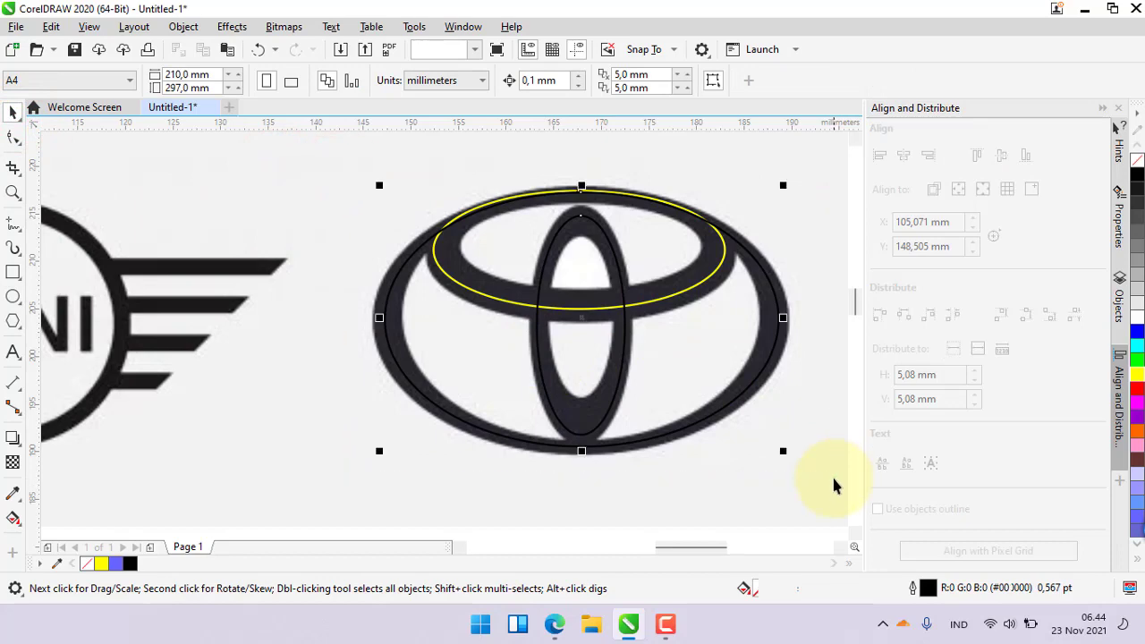
right_click(1137, 371)
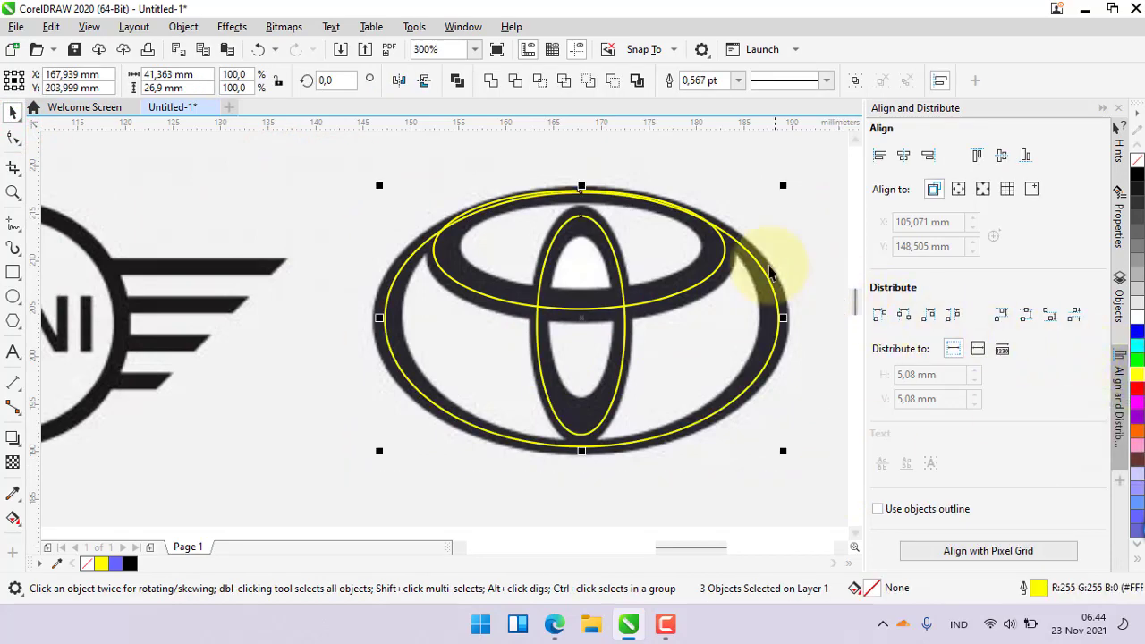
left_click(739, 80)
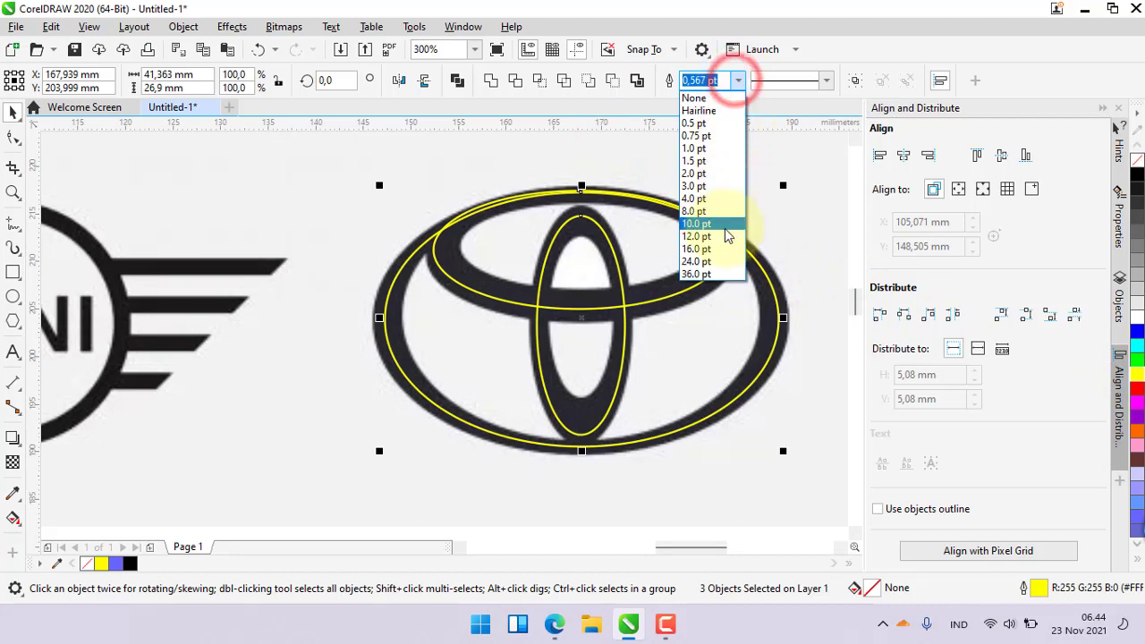
left_click(723, 218)
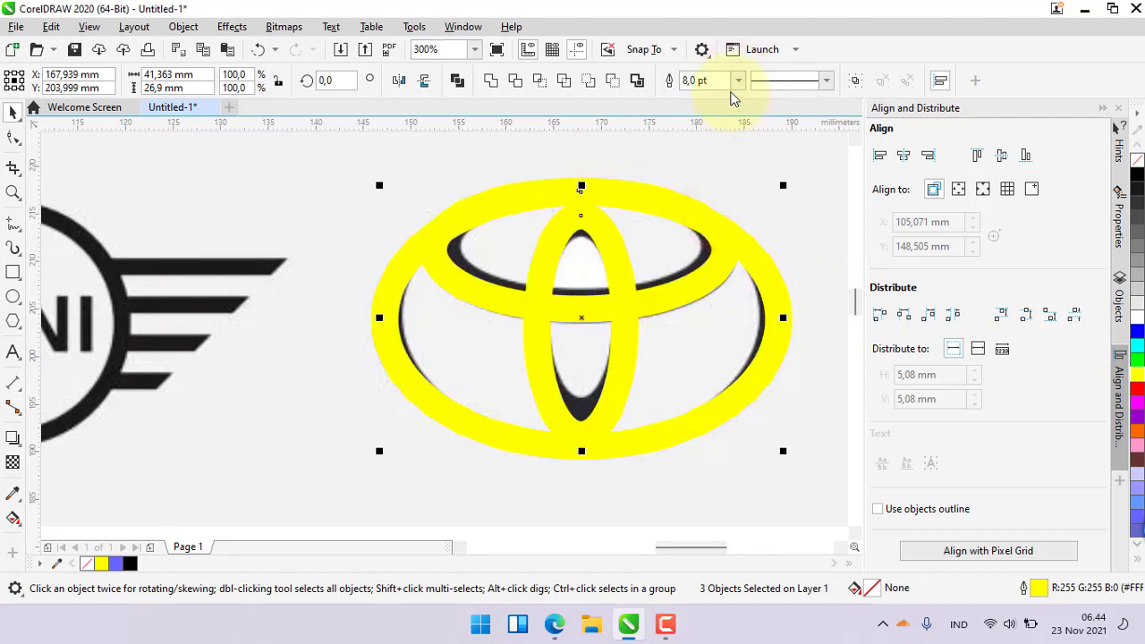
Step: Set the outline width of the three Toyota ellipses to 6.0 pt
left_click(737, 81)
left_click(706, 198)
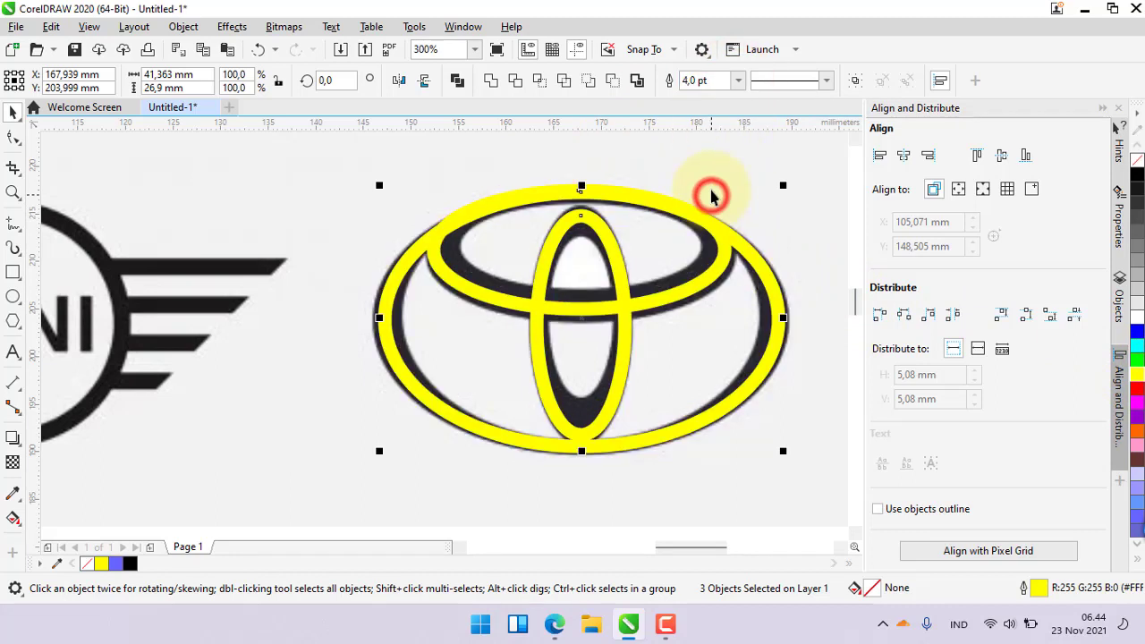
left_click(739, 81)
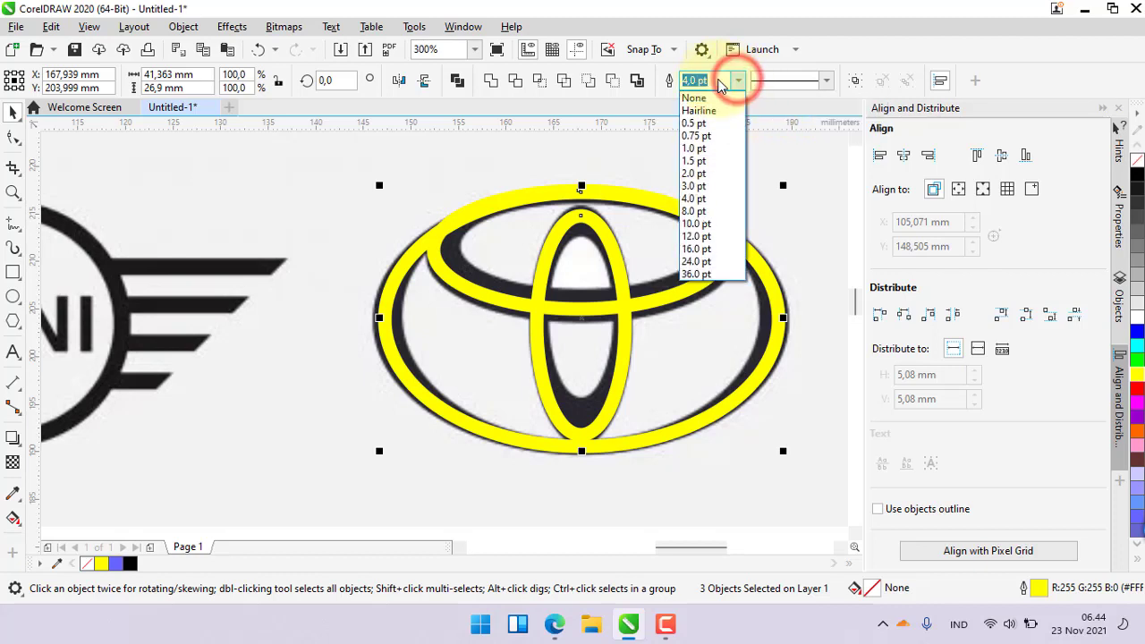
left_click(723, 80)
type("6")
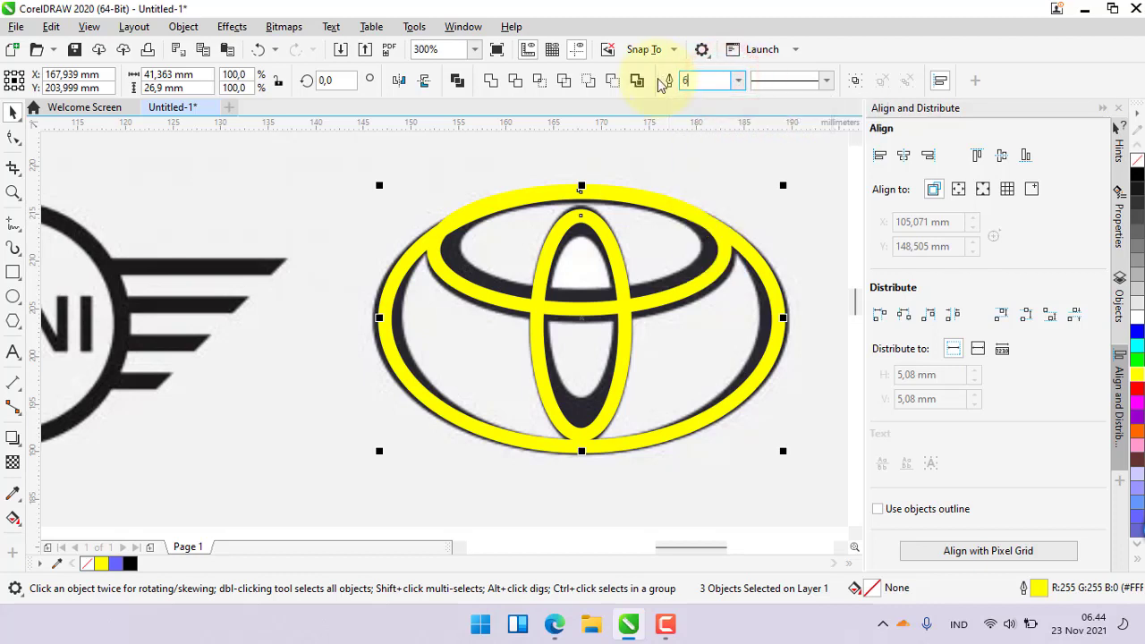
key("Return")
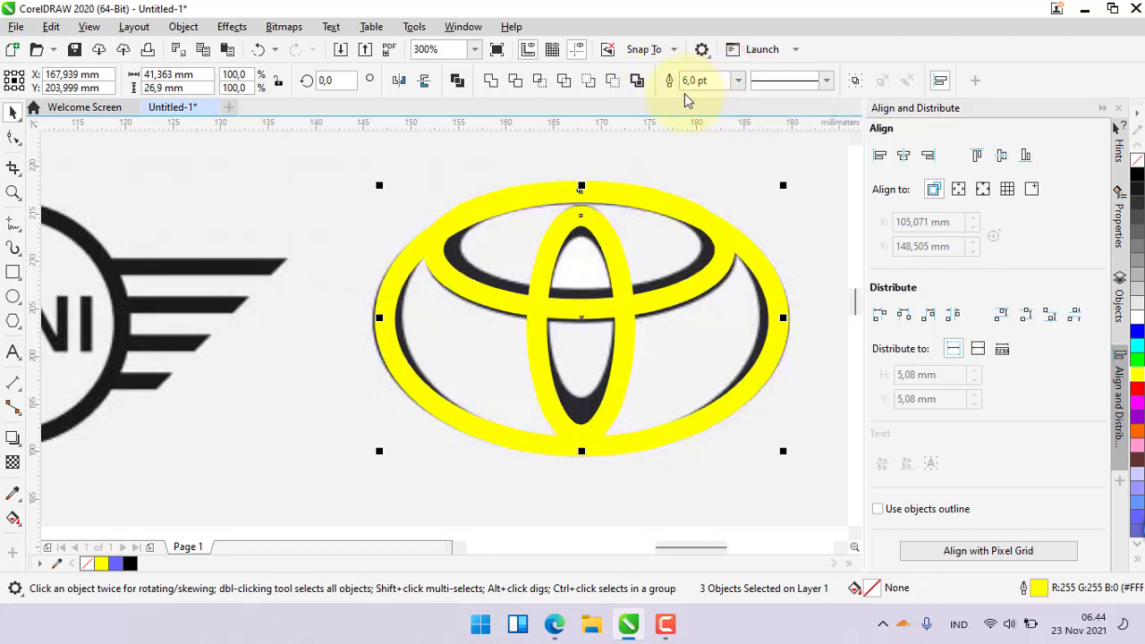
Step: Group the three Toyota ellipses and change the group's outline color to black
scroll(622, 215, "down", 2)
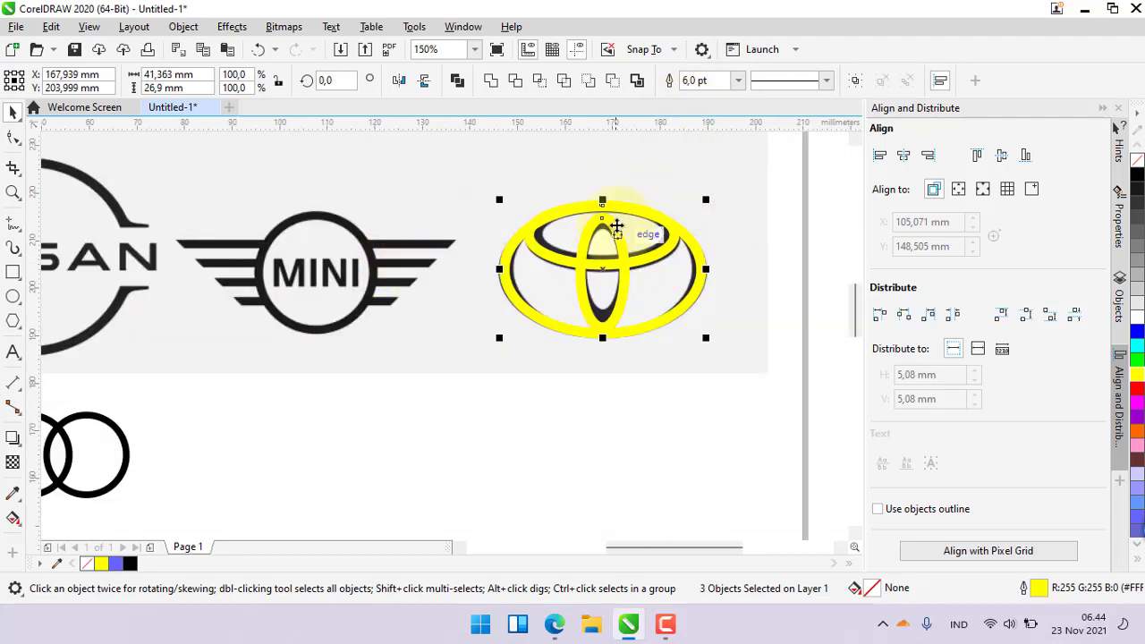
scroll(609, 230, "up", 3)
scroll(555, 197, "down", 2)
scroll(528, 187, "up", 2)
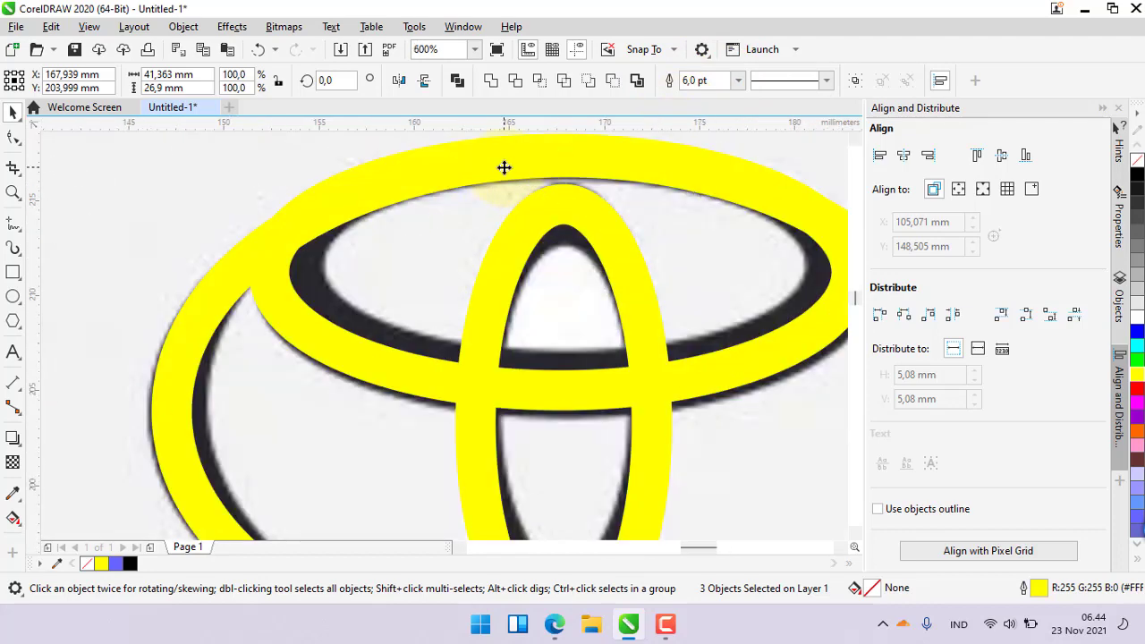
right_click(504, 167)
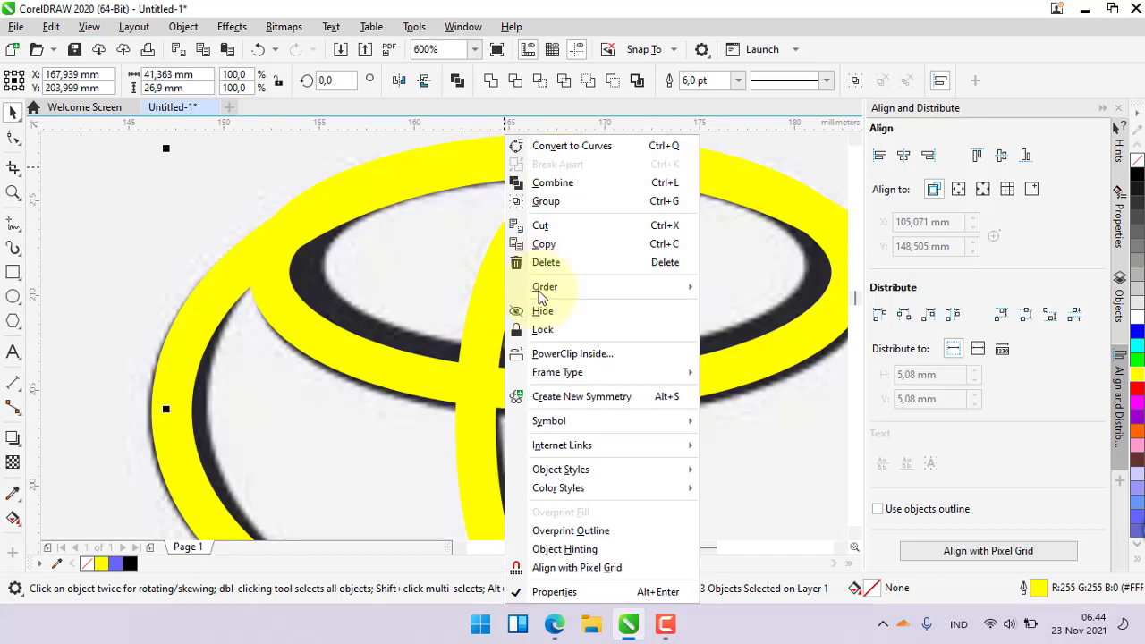
left_click(559, 202)
scroll(528, 183, "down", 2)
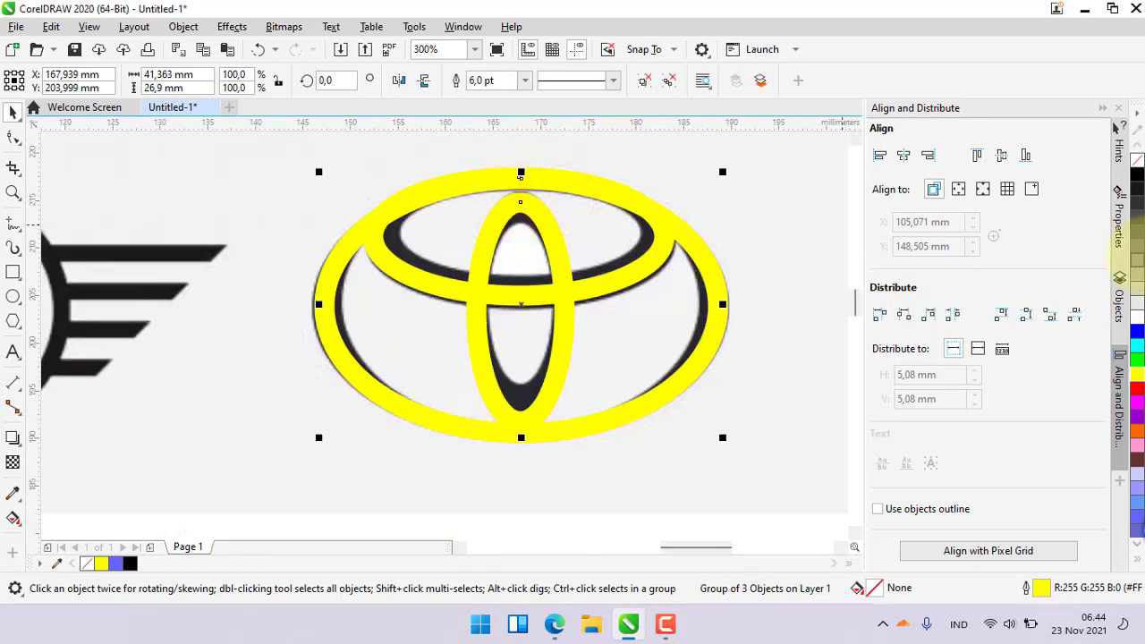
left_click(1137, 174)
left_click(766, 223)
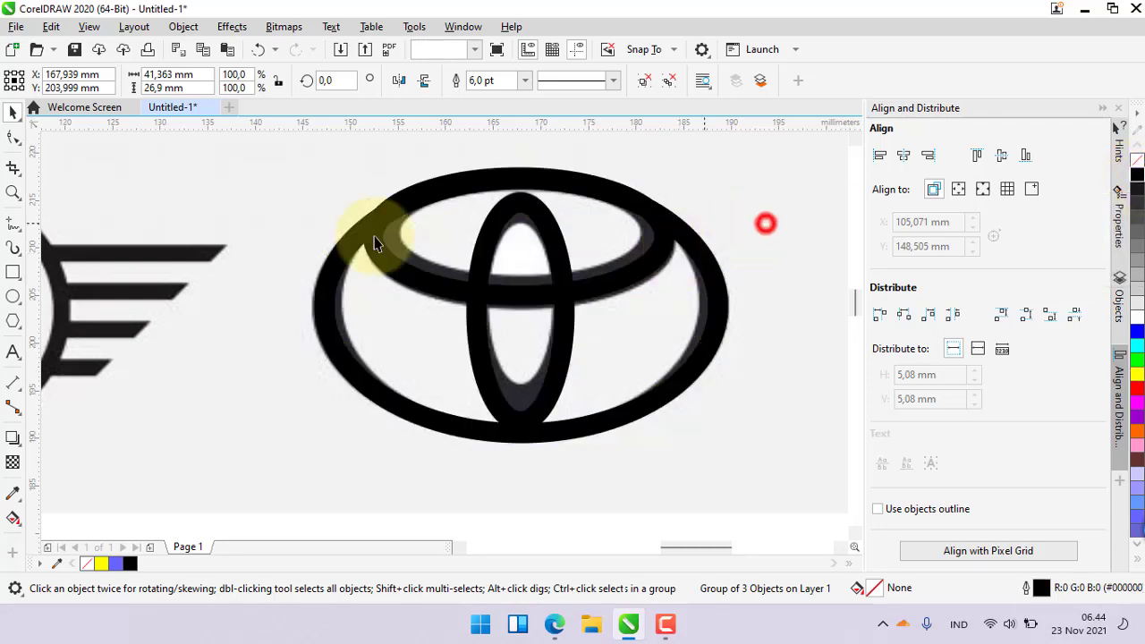
Step: Move the black Toyota group off the reference bitmap onto the blank page area below the Toyota logo
scroll(374, 243, "down", 4)
mouse_move(459, 260)
left_mouse_down()
mouse_move(451, 392)
mouse_move(458, 380)
left_mouse_up()
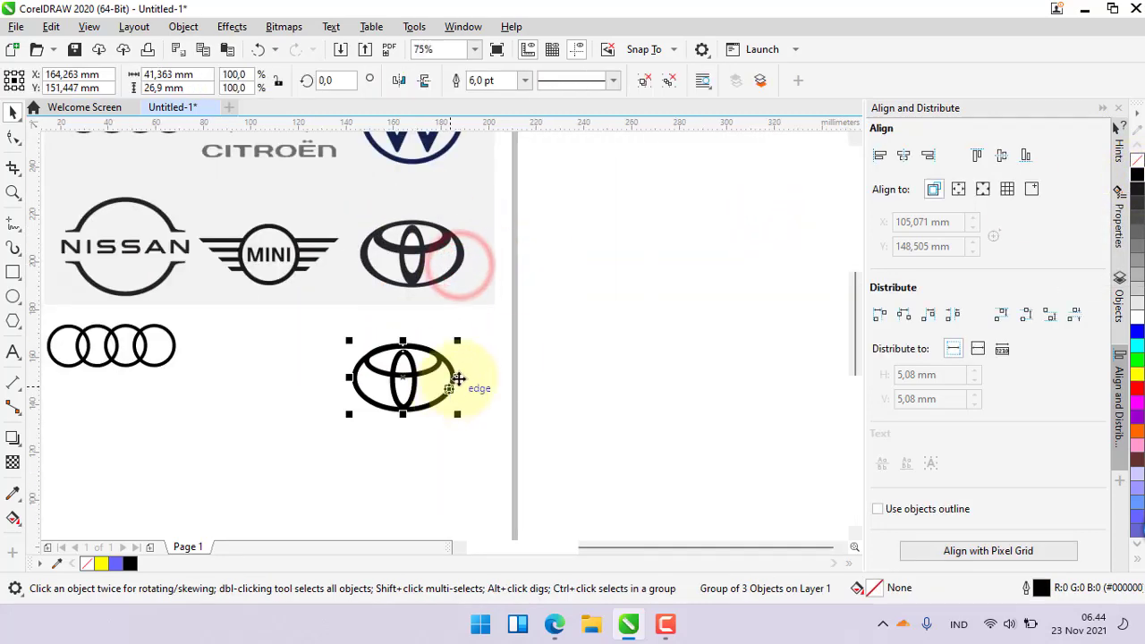
left_click(521, 348)
Step: Ungroup the Toyota rings and shift the upper horizontal ellipse slightly downward
scroll(456, 376, "up", 4)
scroll(459, 349, "down", 2)
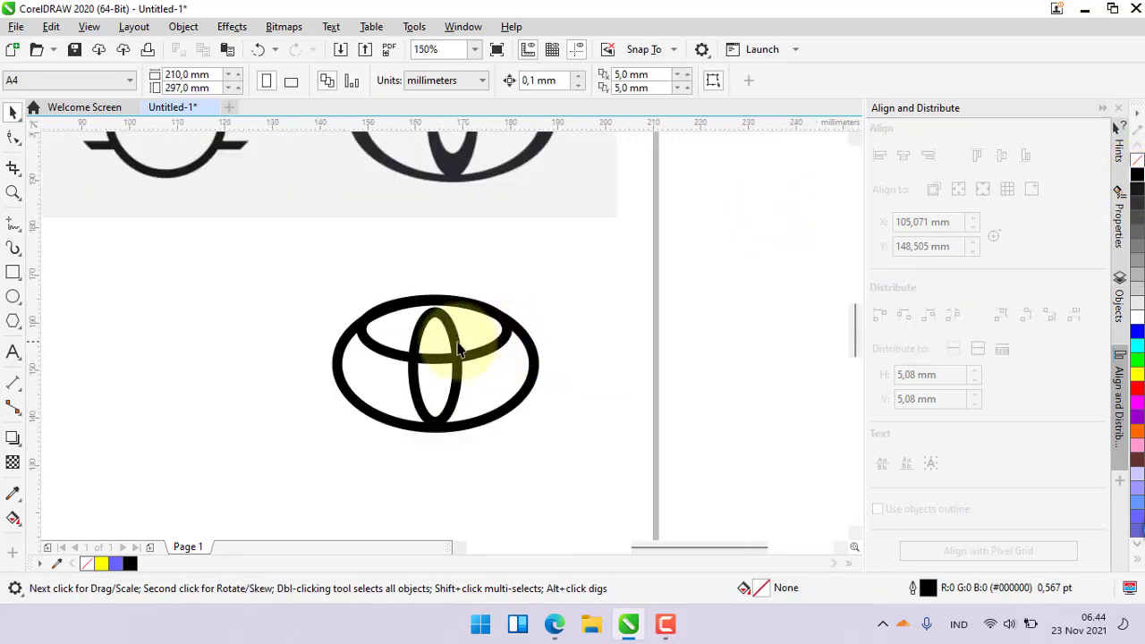
scroll(459, 349, "up", 2)
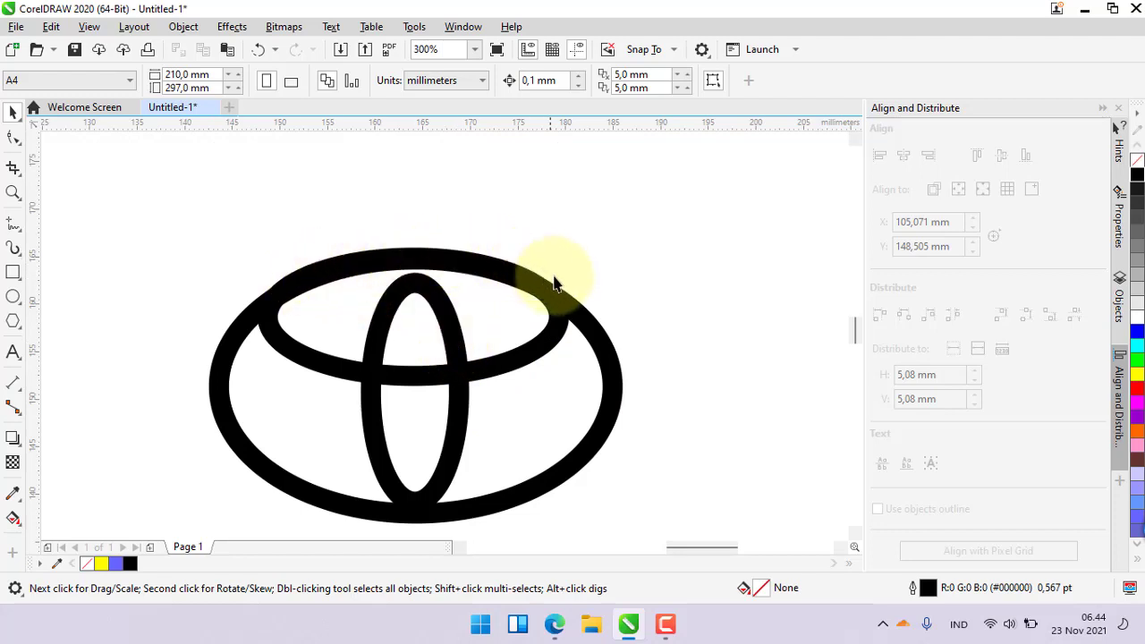
left_click(318, 281)
right_click(318, 281)
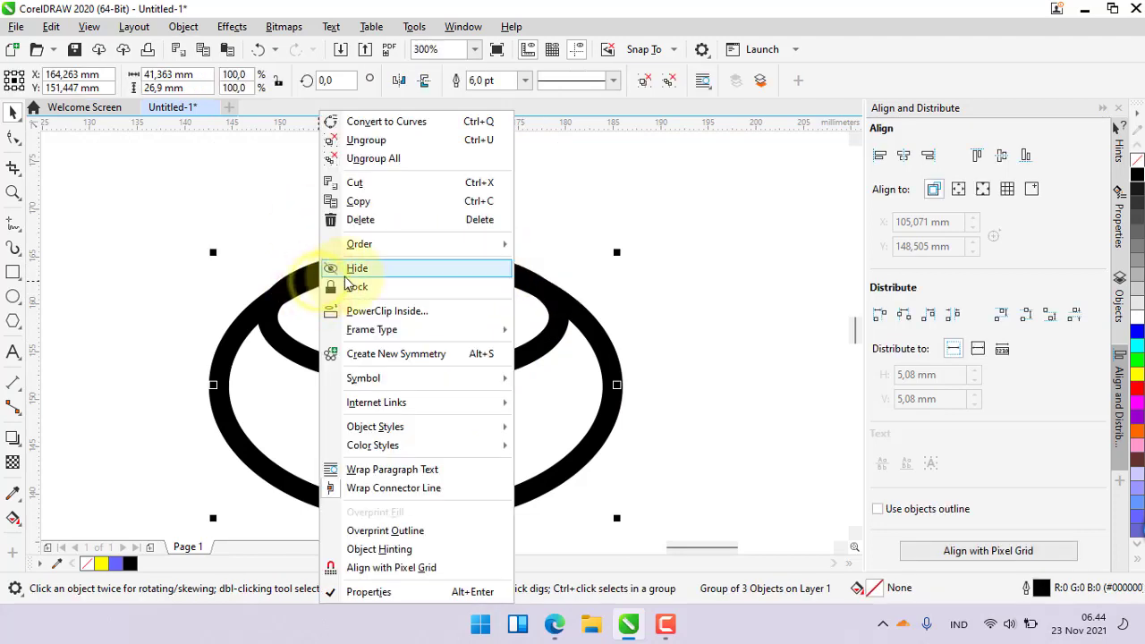
left_click(383, 143)
left_click(620, 182)
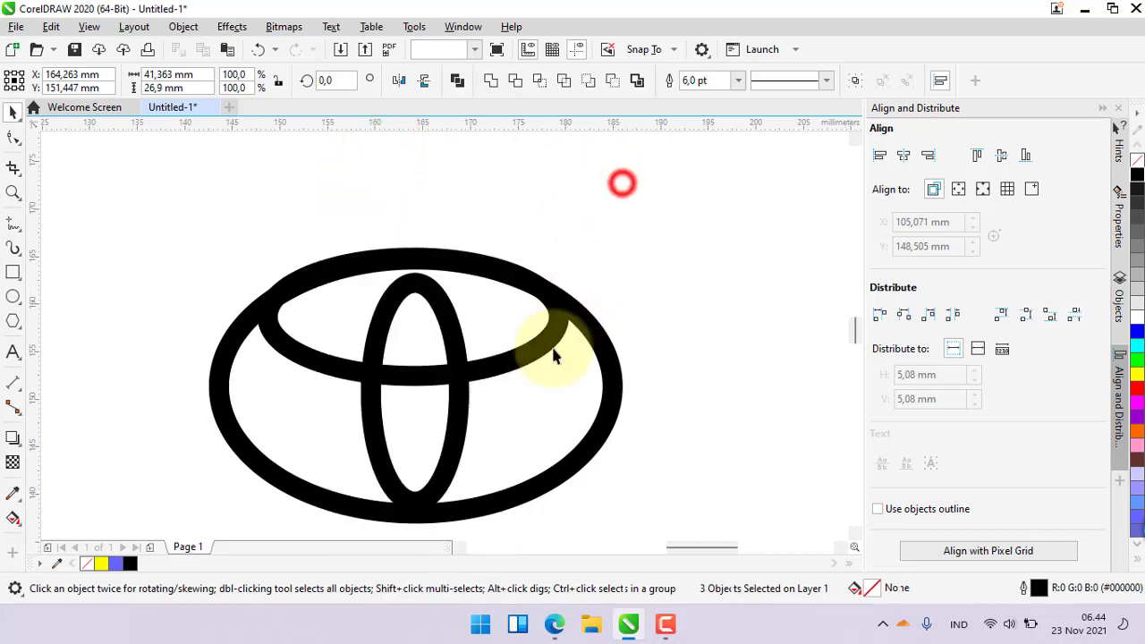
left_click(529, 353)
left_click_drag(528, 353, 529, 351)
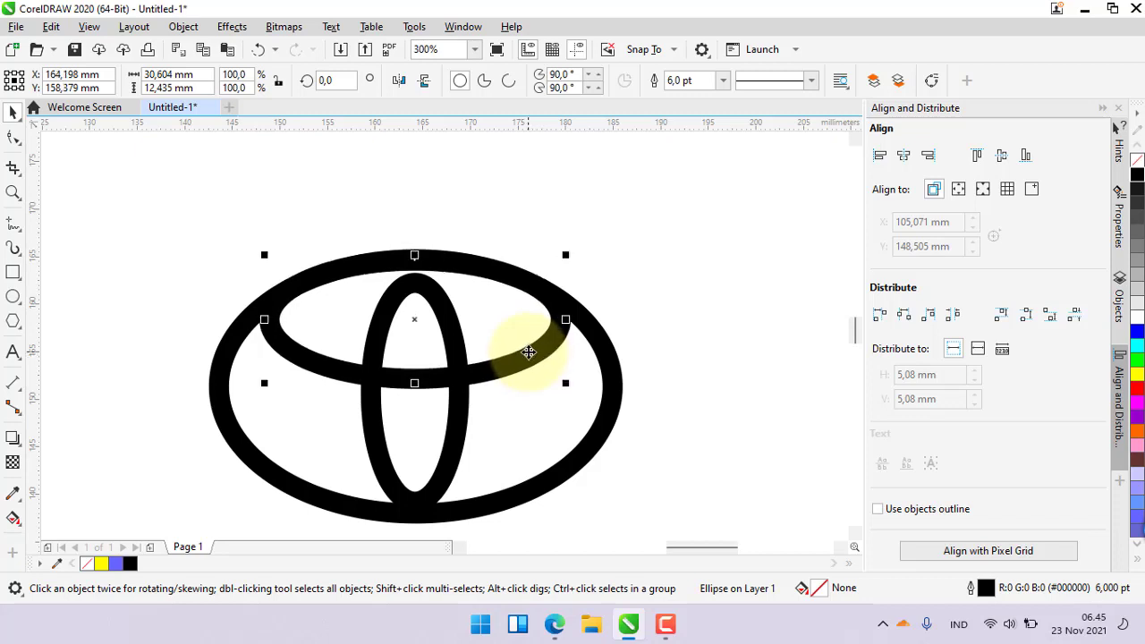
scroll(473, 258, "down", 2)
left_click(654, 278)
Step: Group the three Toyota rings again and shift the group slightly to the right on the blank page area
left_click(258, 223)
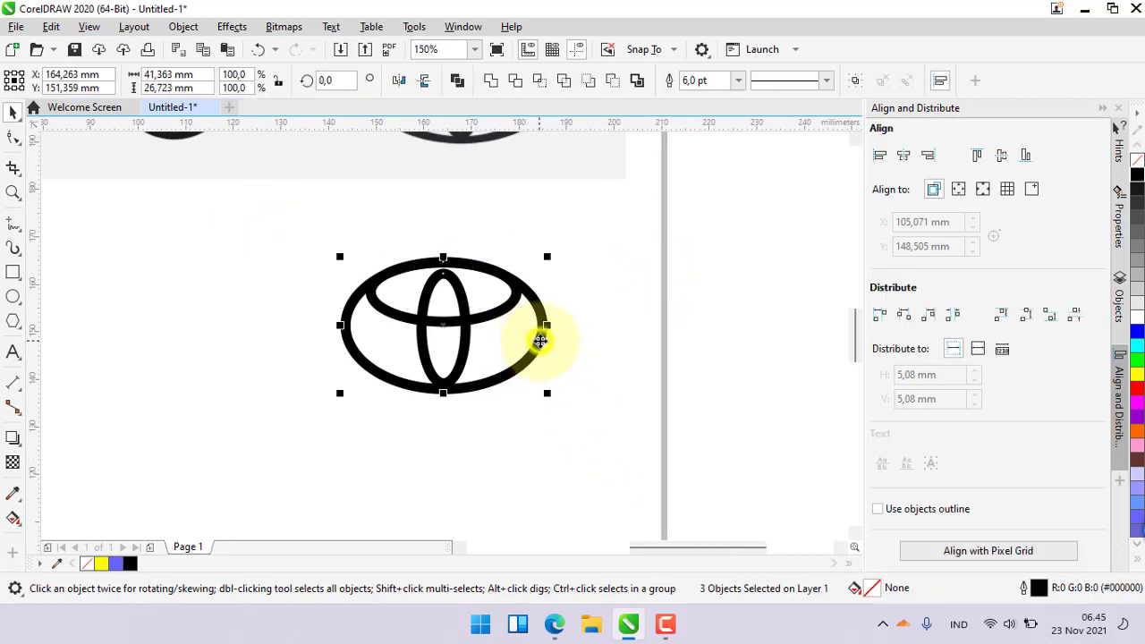
right_click(540, 341)
left_click(570, 200)
scroll(639, 442, "down", 2)
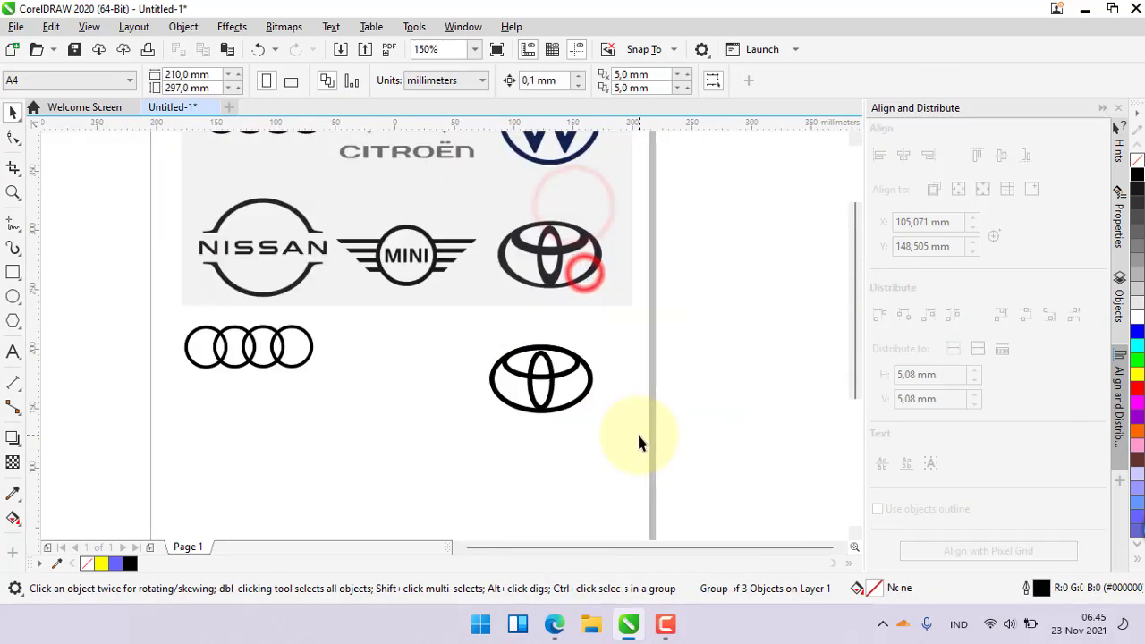
scroll(627, 429, "down", 2)
scroll(594, 414, "up", 5)
left_click(573, 382)
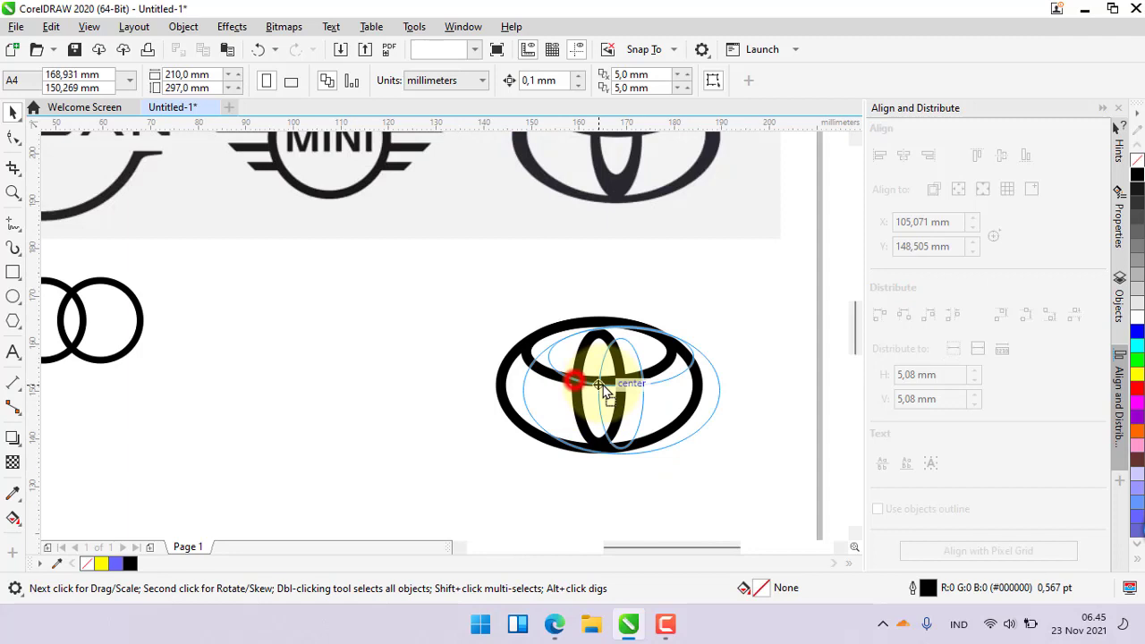
left_click(452, 461)
Step: Draw a circle about 24.1 mm in diameter along the MINI logo's ring and give it a yellow (#FFFF00) outline
scroll(644, 483, "down", 2)
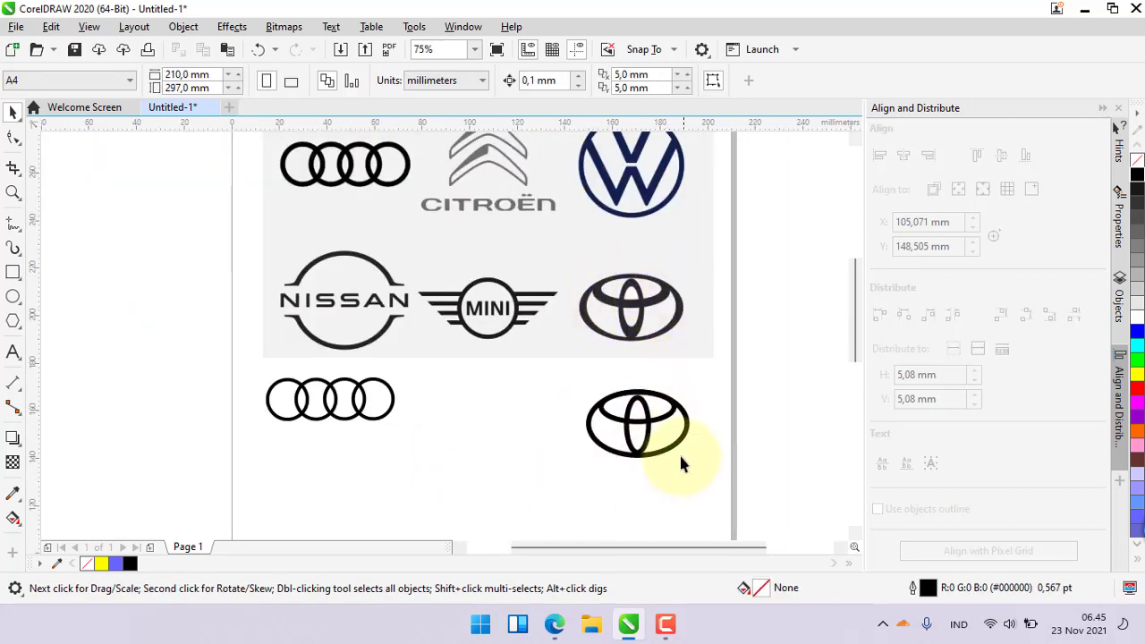
scroll(679, 452, "up", 2)
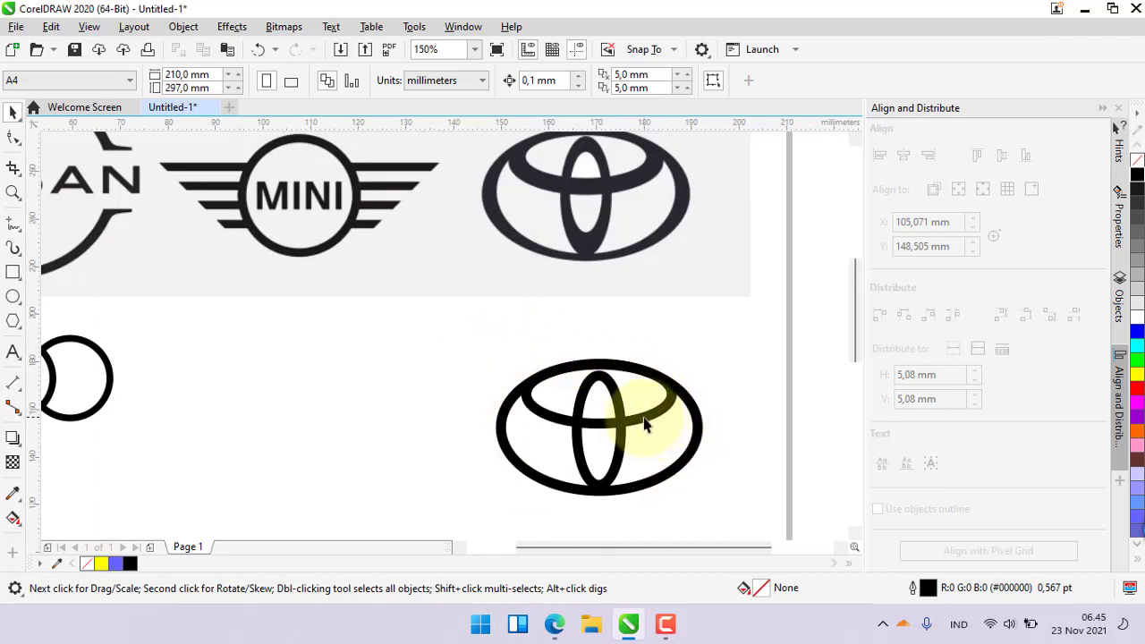
scroll(639, 422, "down", 4)
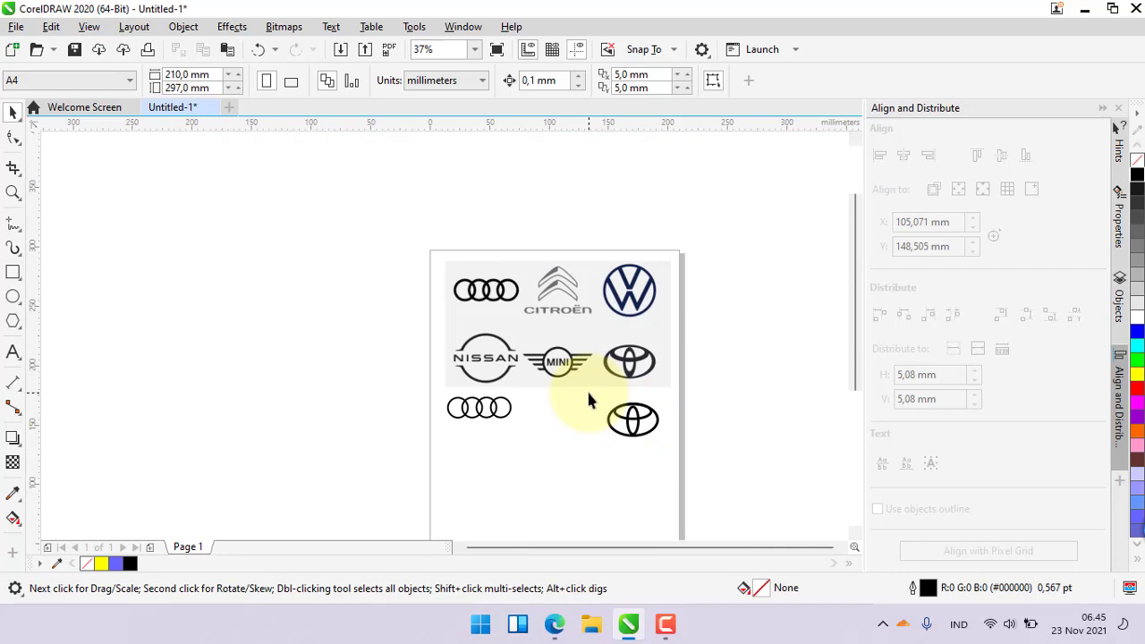
scroll(591, 361, "up", 6)
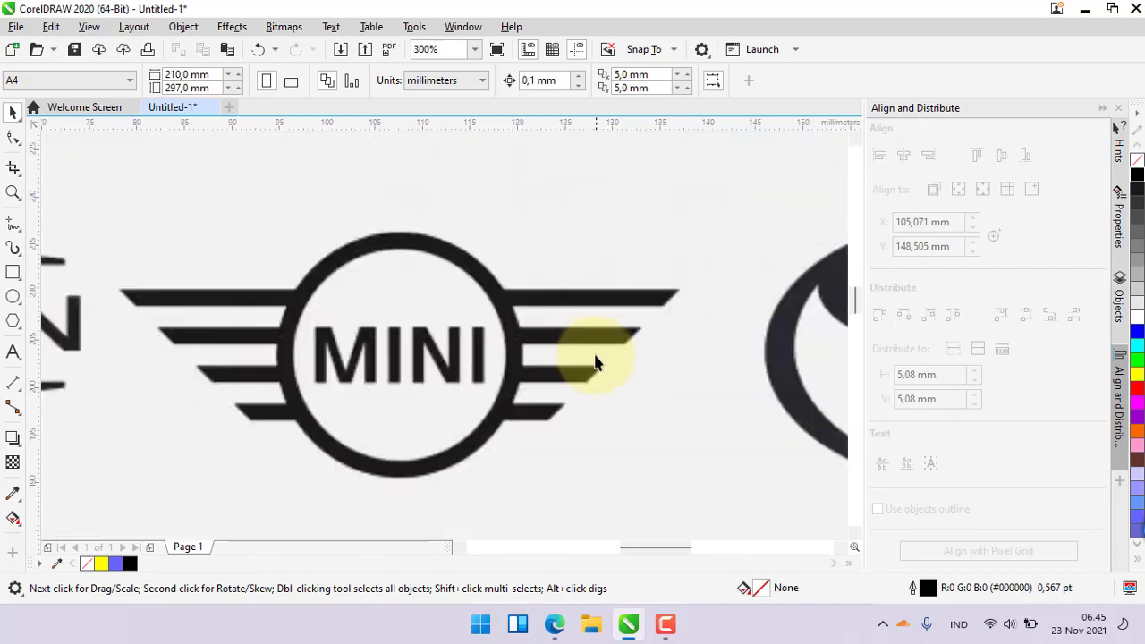
scroll(510, 328, "down", 3)
scroll(441, 326, "up", 3)
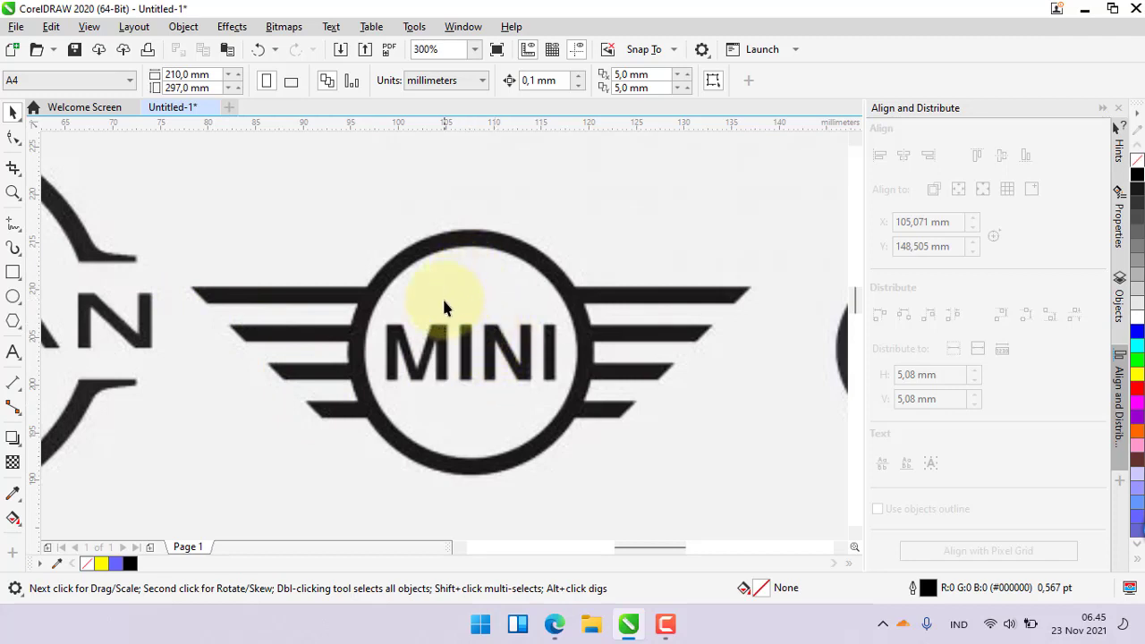
left_click(12, 298)
left_click_drag(391, 259, 584, 469)
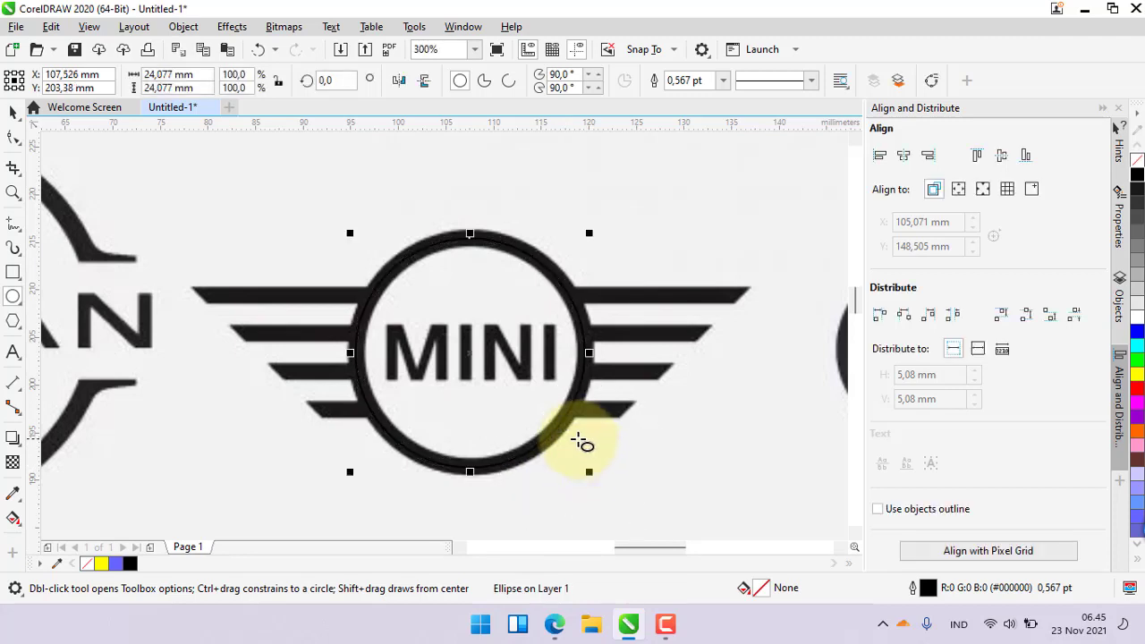
right_click(1137, 374)
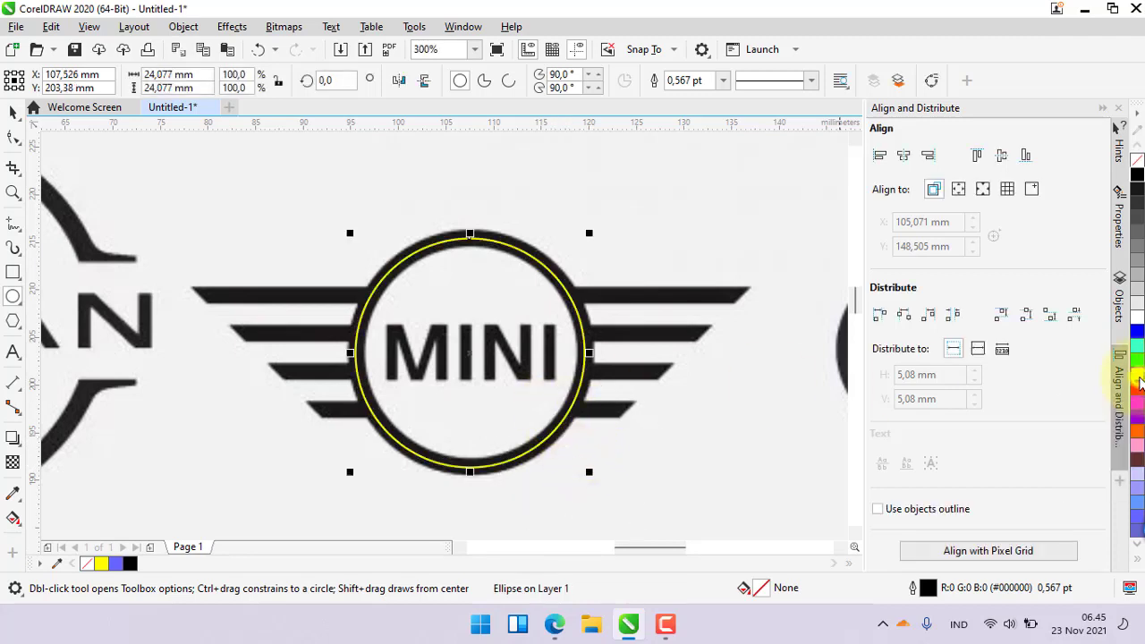
Step: Nudge the MINI circle up 0.2 mm and right 0.1 mm, and set its outline width to 4.0 pt
key("Right")
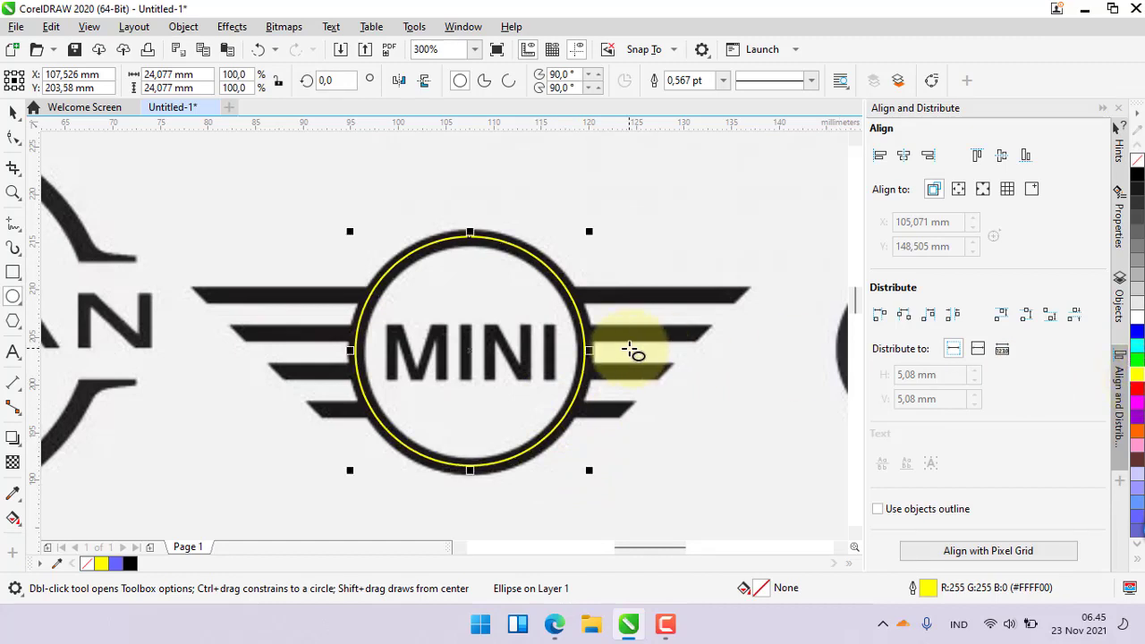
key("Right")
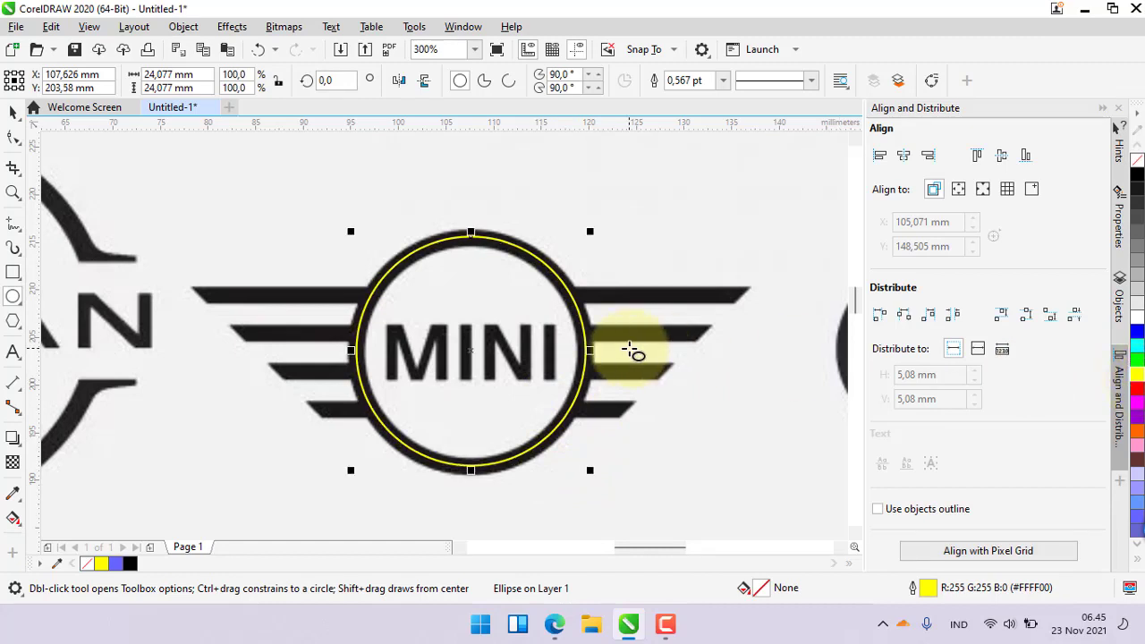
left_click(722, 80)
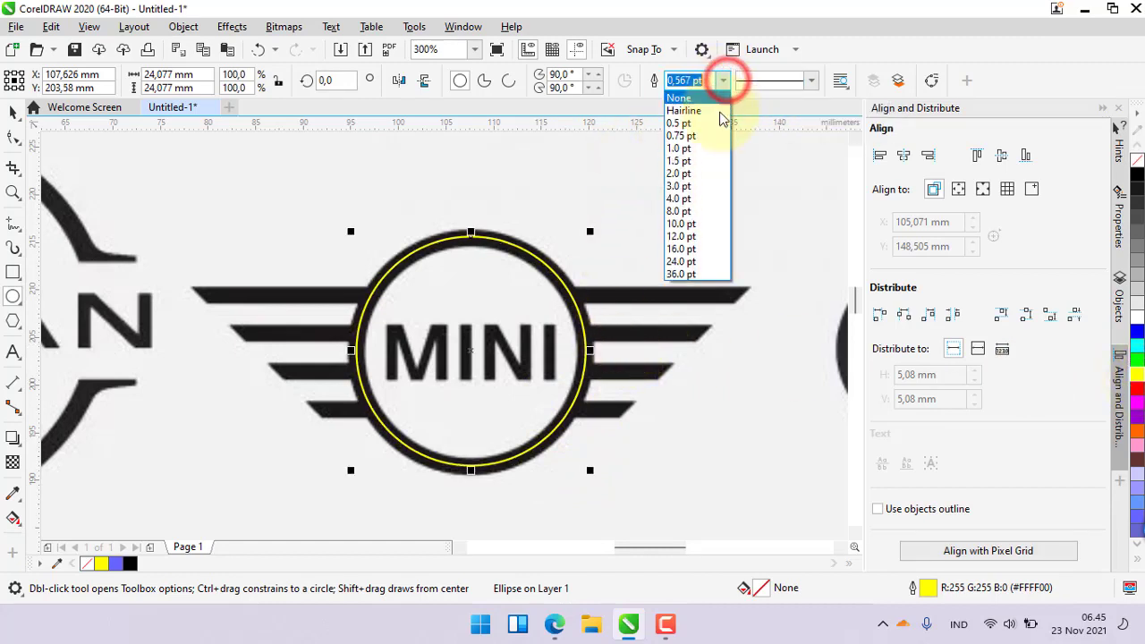
left_click(703, 198)
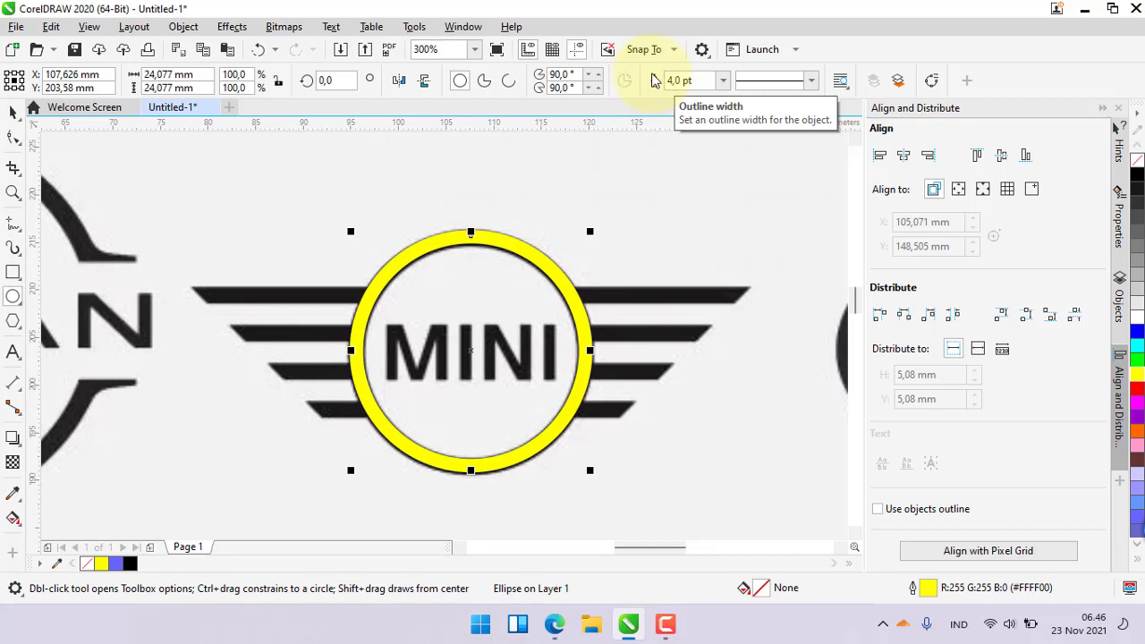
left_click(9, 113)
left_click(171, 171)
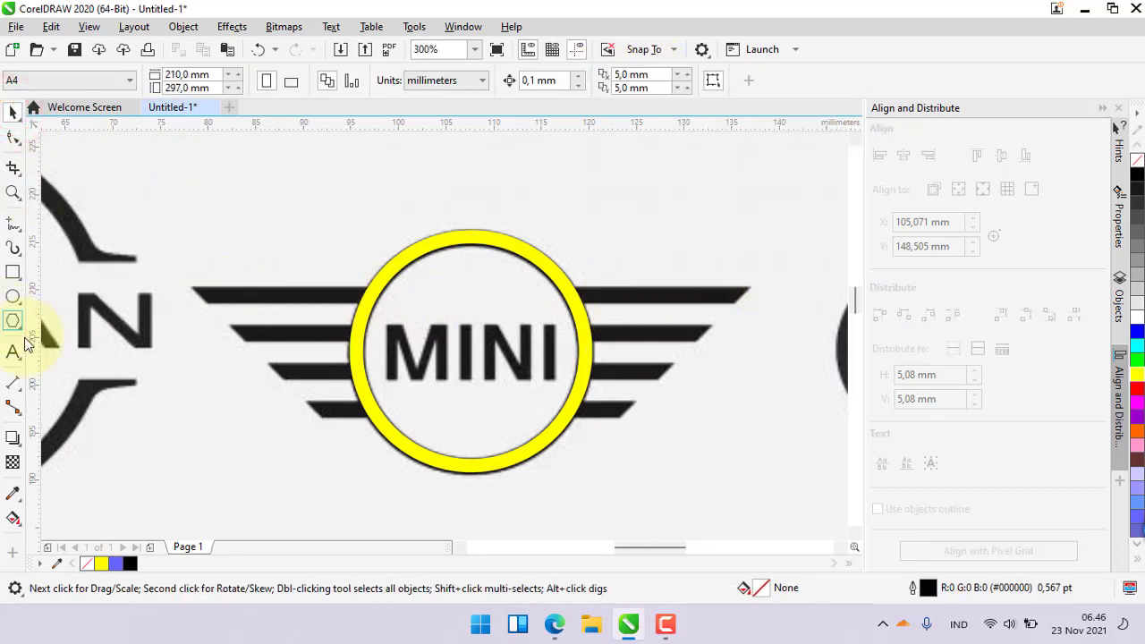
Step: Draw a horizontal 2-Point Line about 57.2 mm long along the MINI logo's uppermost wing bars, across the circle
left_click(13, 231)
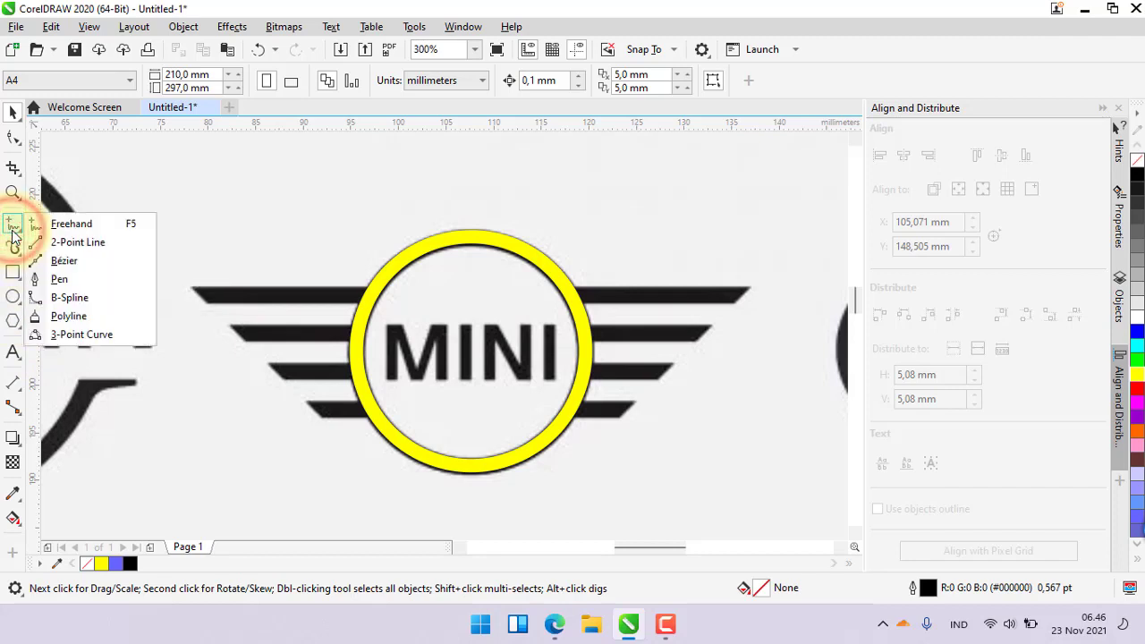
left_click(63, 242)
left_click_drag(230, 297, 747, 297)
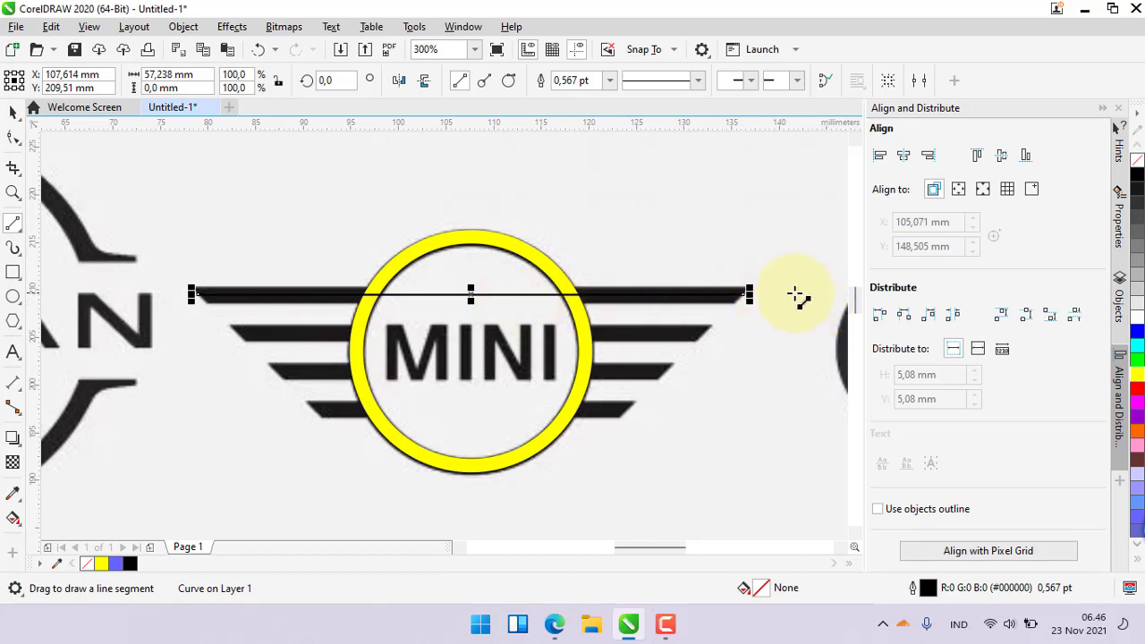
left_click(783, 83)
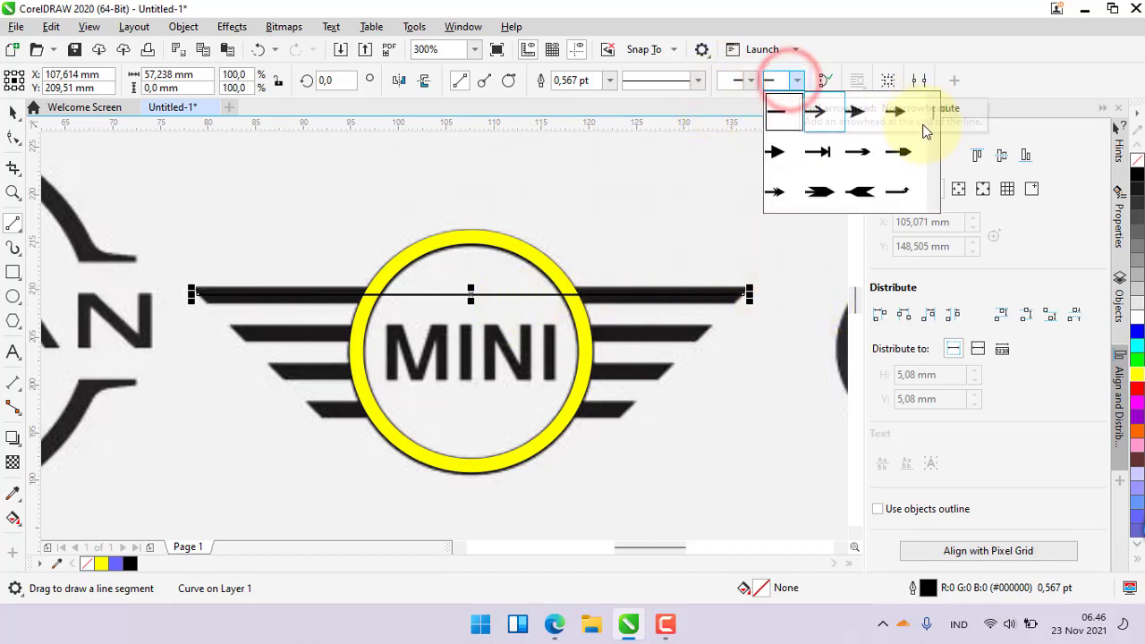
left_click_drag(934, 110, 949, 222)
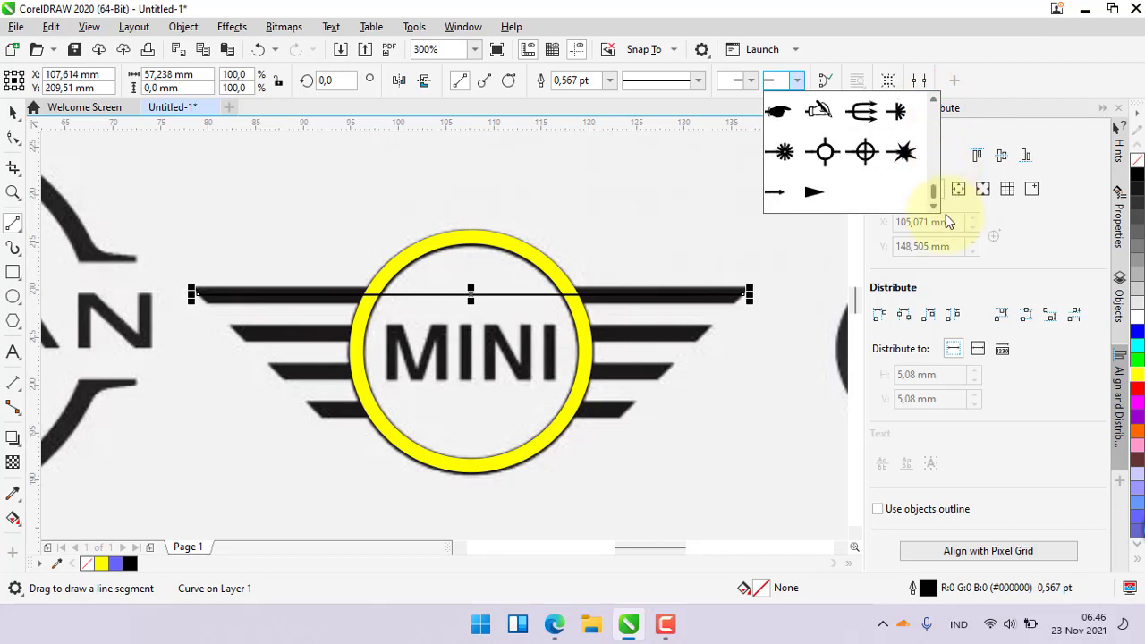
left_click(697, 7)
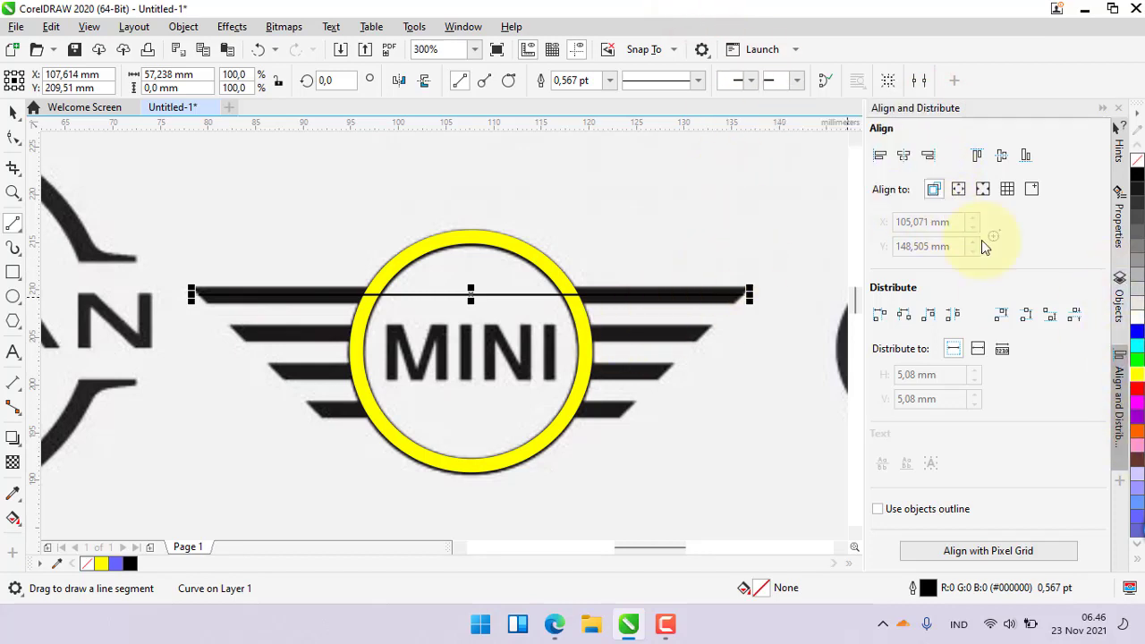
Step: Try an 8.0 pt outline width on the horizontal line across the MINI wings and undo it
left_click(609, 80)
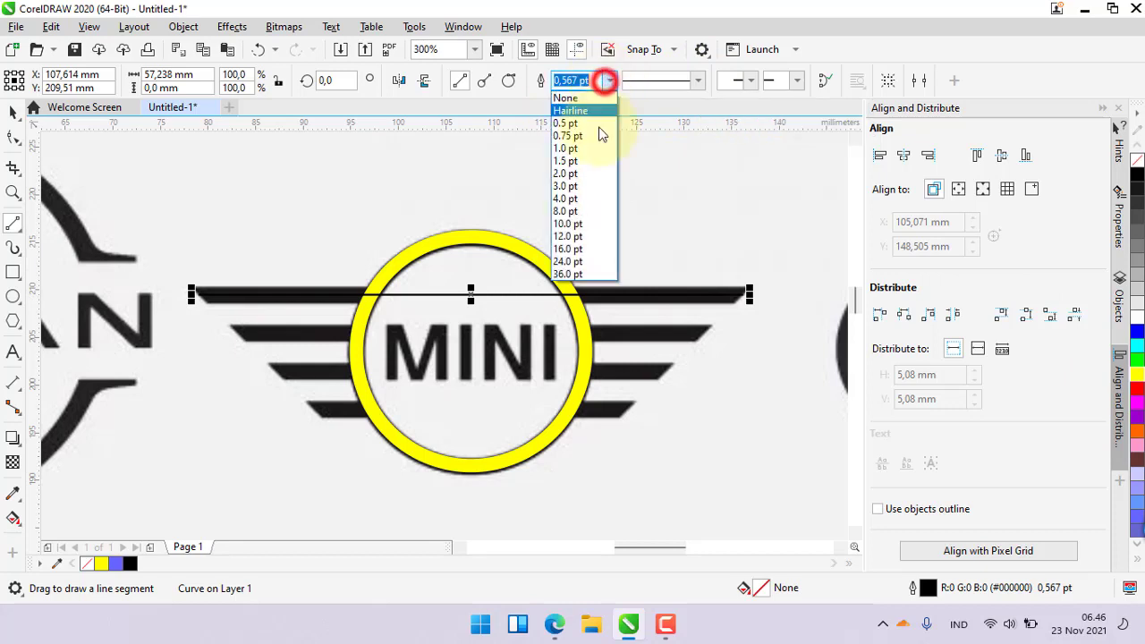
left_click(591, 207)
scroll(750, 297, "up", 2)
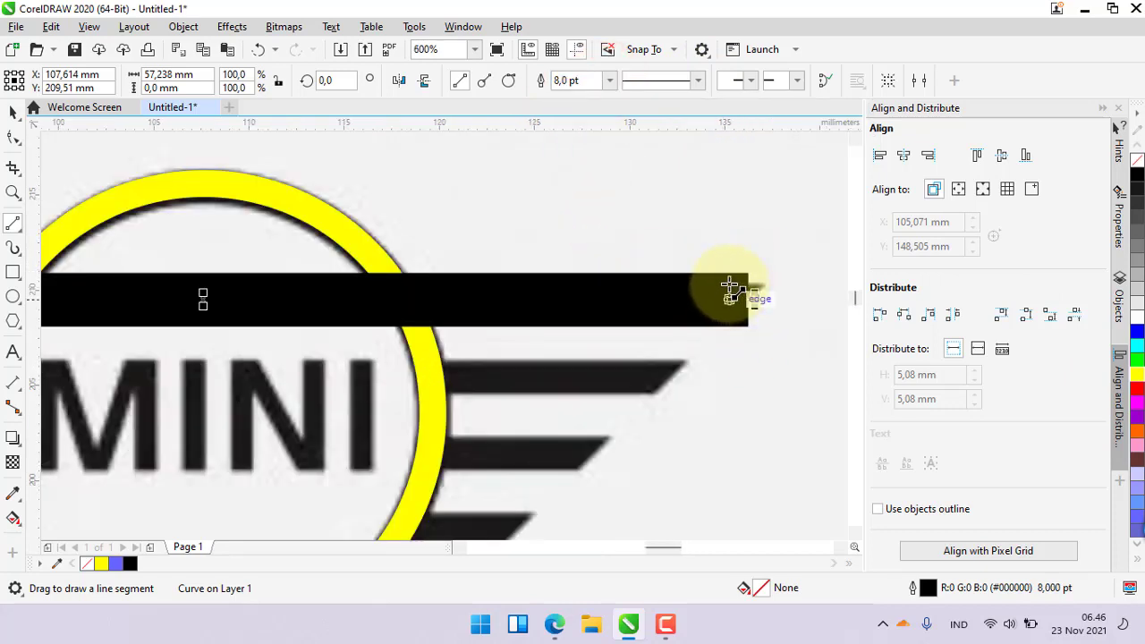
scroll(723, 284, "down", 4)
key("ctrl+z")
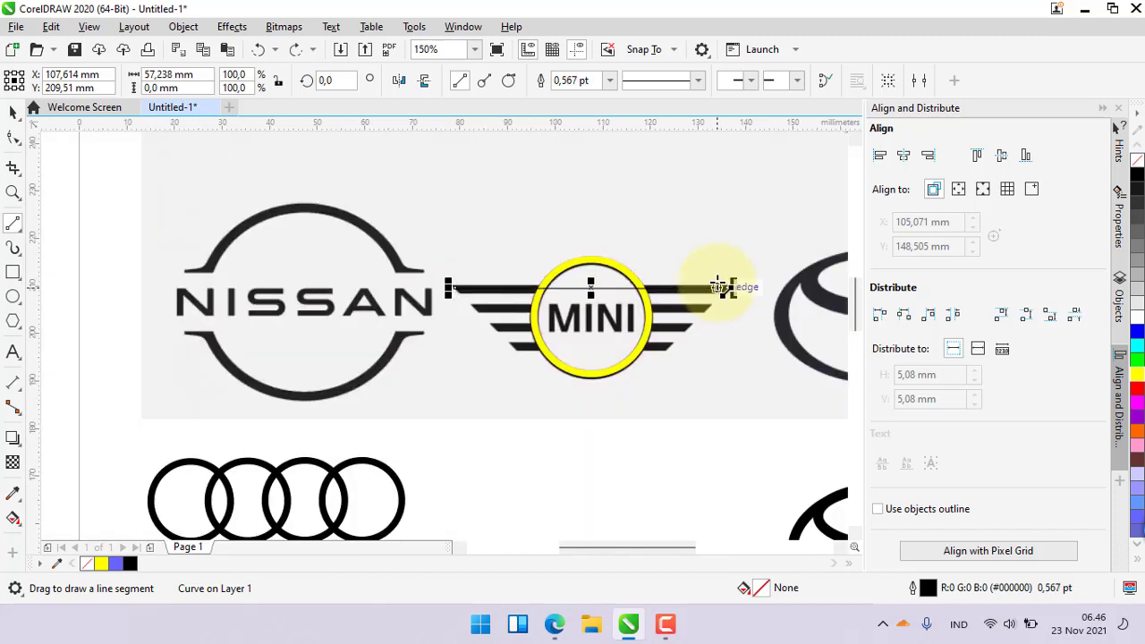
Step: Replace the horizontal line with a rectangle about 58.8 mm by 1.9 mm covering the MINI logo's uppermost wing bars
scroll(726, 281, "up", 2)
key("Delete")
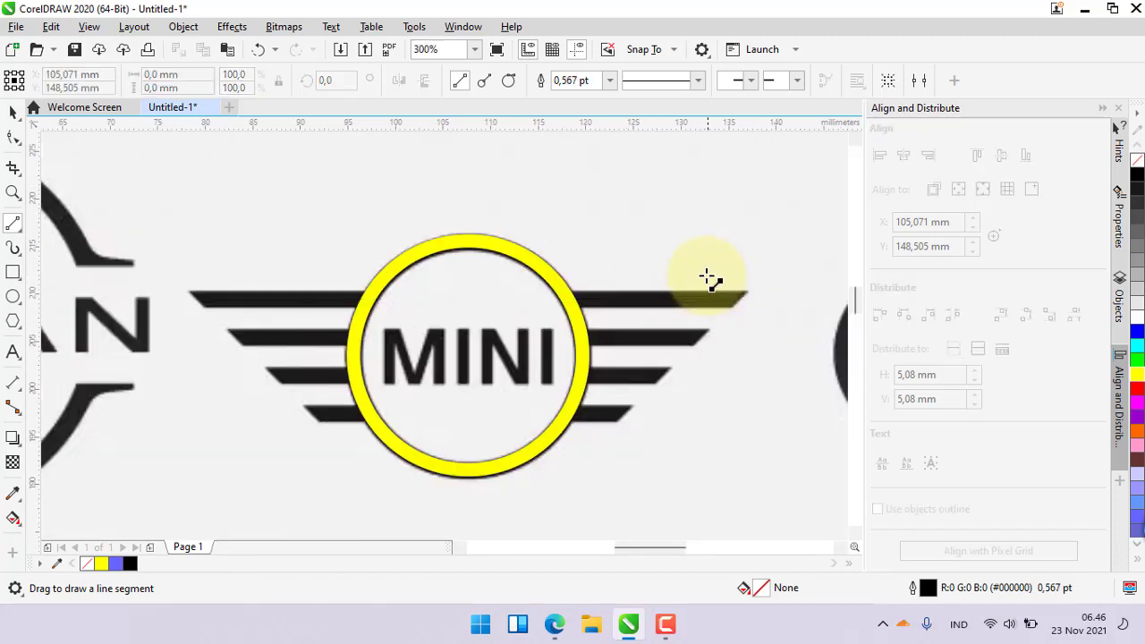
left_click(12, 271)
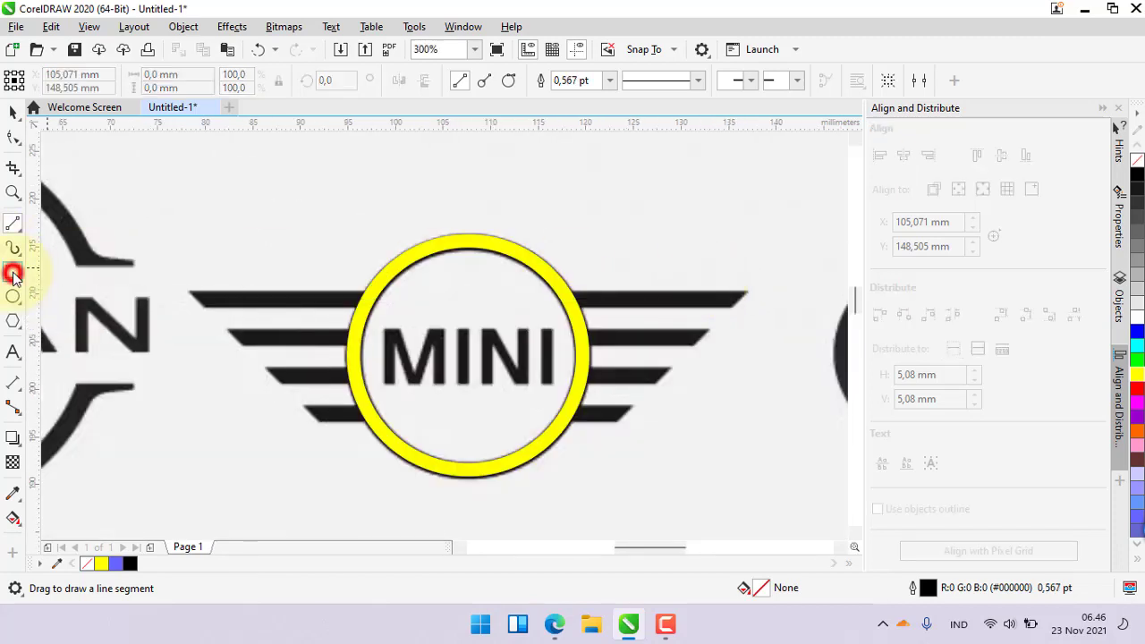
scroll(209, 302, "up", 2)
scroll(152, 286, "up", 2)
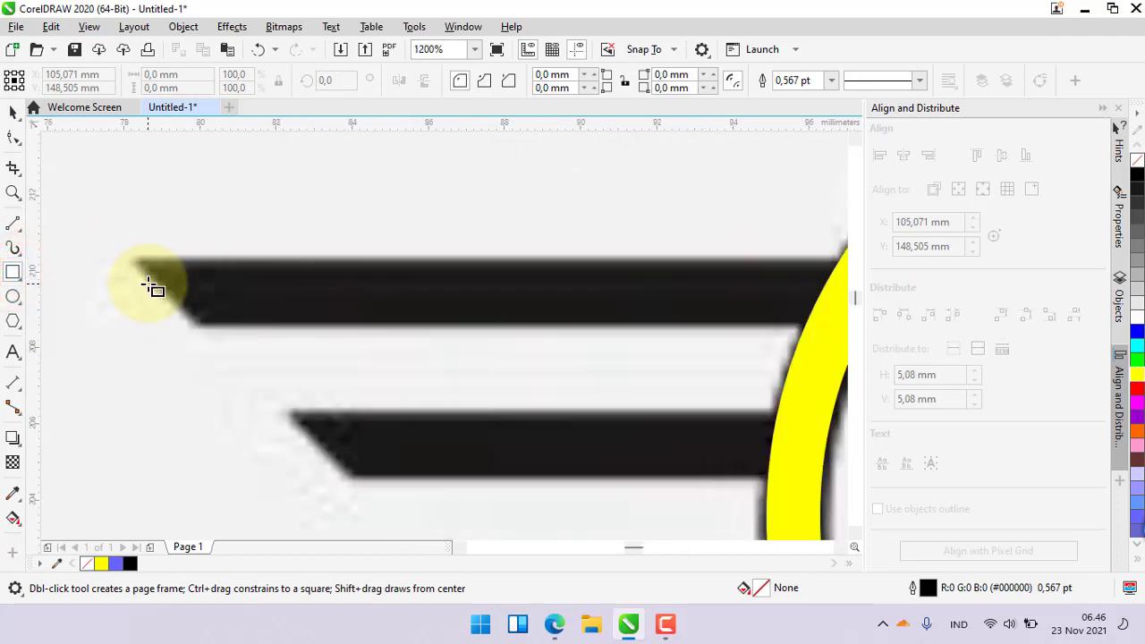
mouse_move(132, 258)
left_mouse_down()
mouse_move(179, 296)
mouse_move(225, 281)
mouse_move(808, 340)
mouse_move(857, 320)
mouse_move(746, 331)
mouse_move(1099, 332)
mouse_move(780, 310)
mouse_move(1118, 303)
mouse_move(703, 345)
mouse_move(1066, 340)
mouse_move(710, 337)
mouse_move(795, 330)
left_mouse_up()
scroll(795, 329, "down", 3)
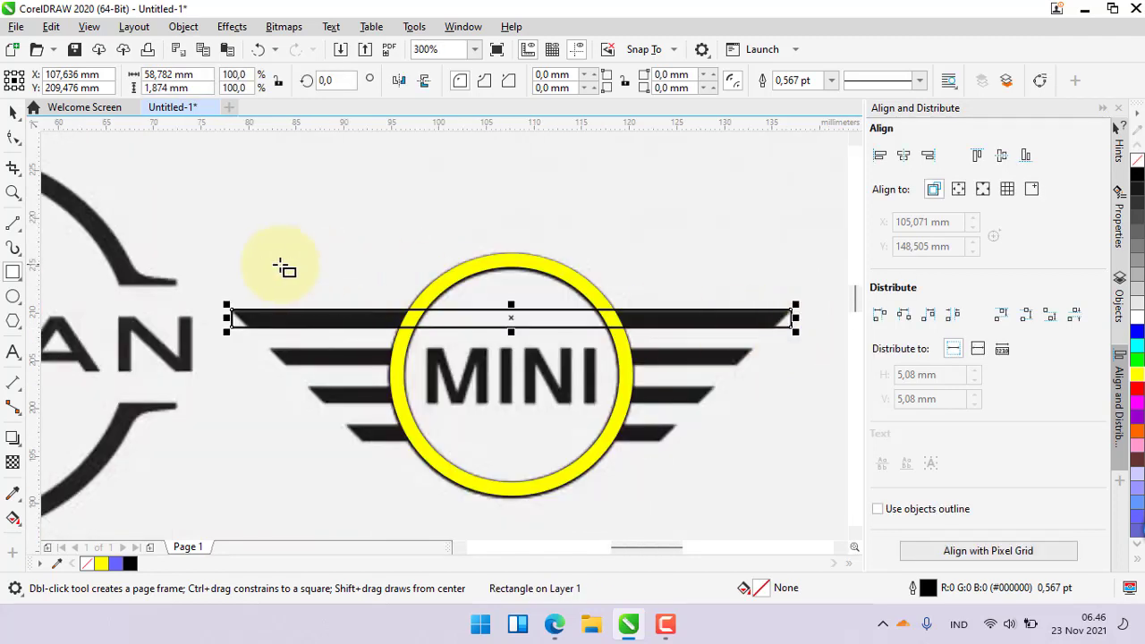
scroll(219, 320, "up", 2)
scroll(235, 313, "up", 1)
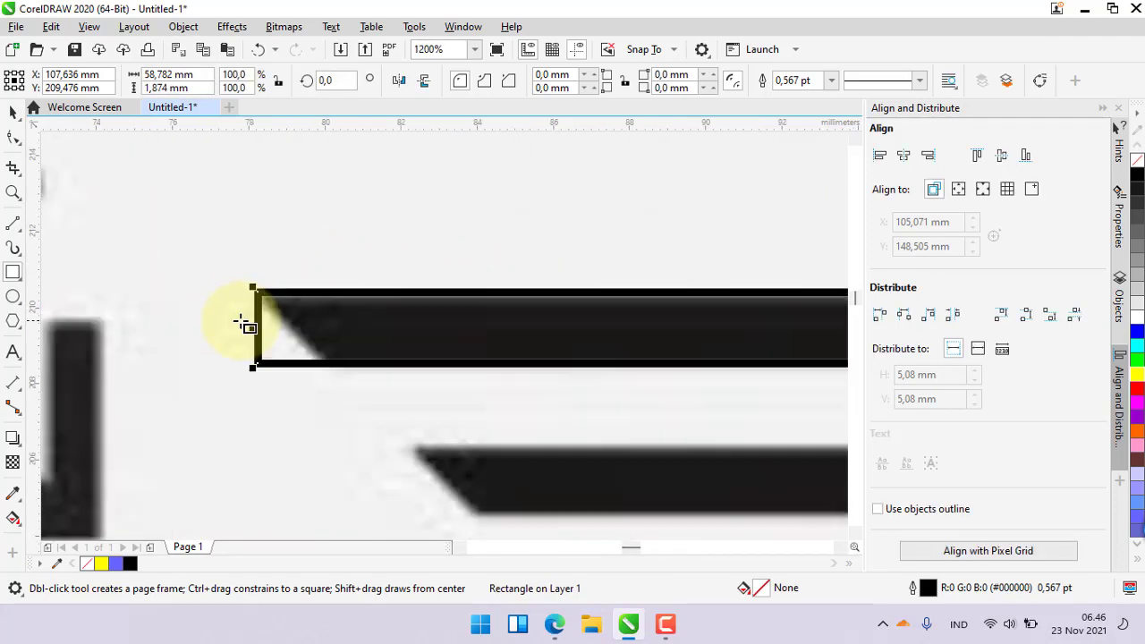
scroll(244, 325, "down", 1)
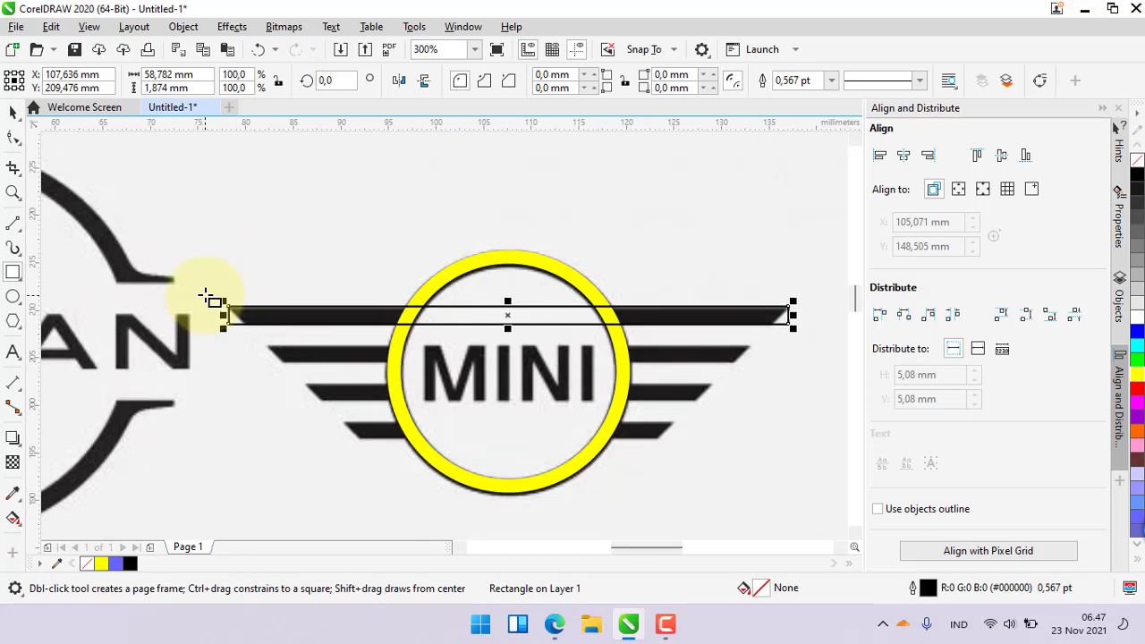
left_click(14, 114)
left_click(96, 158)
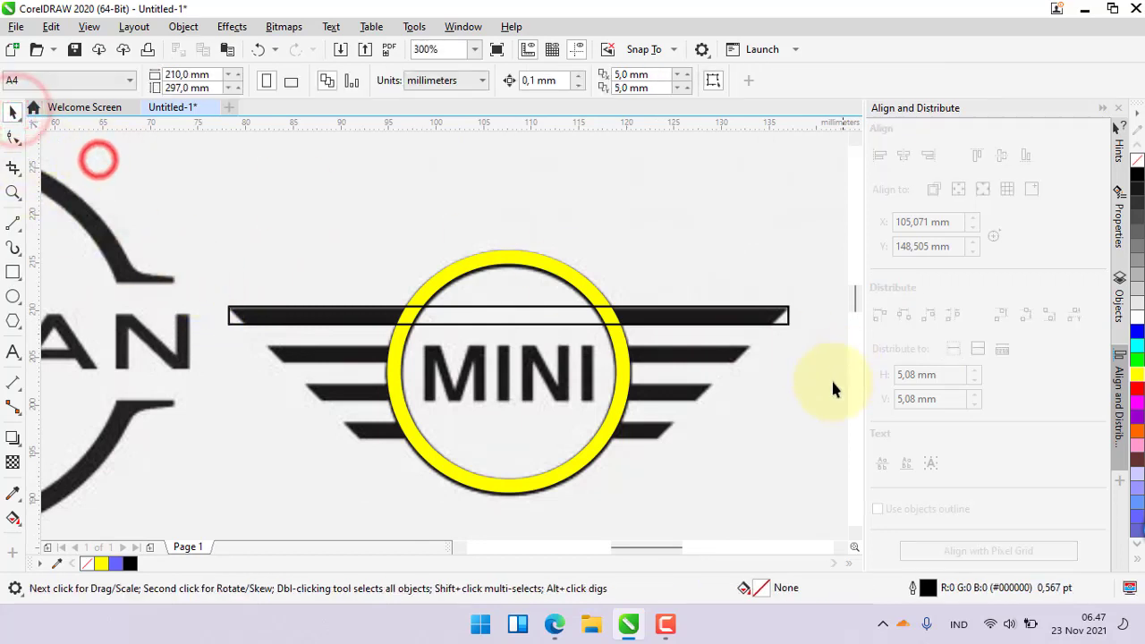
scroll(786, 325, "up", 2)
scroll(780, 318, "down", 2)
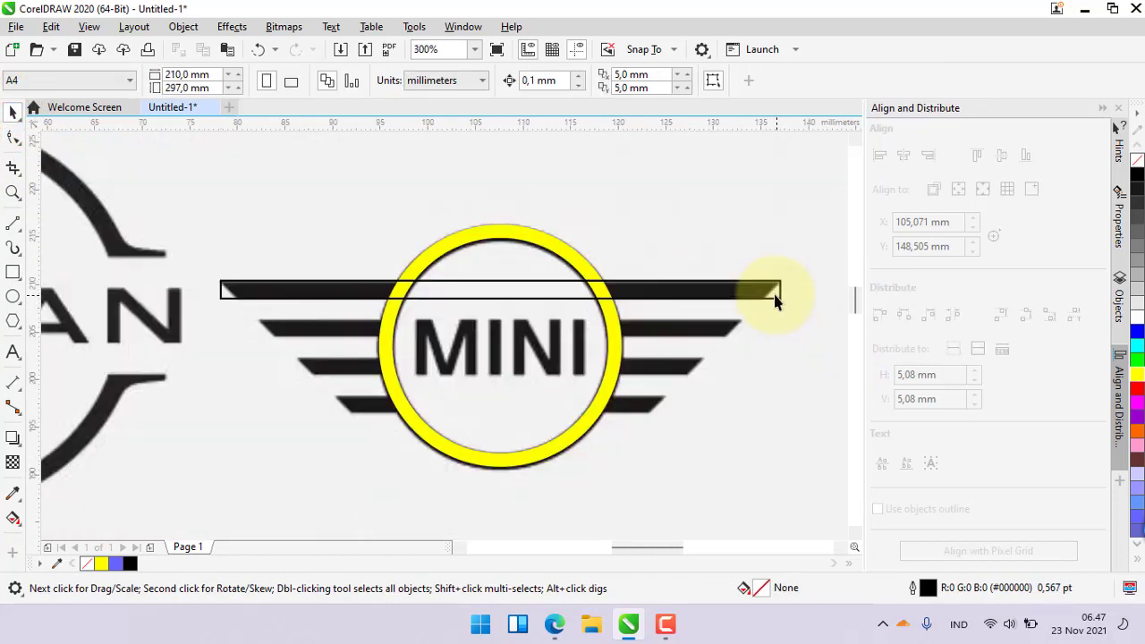
Step: Duplicate the rectangle and place the copy about 4.1 mm lower, over the second row of wing bars
left_click(725, 297)
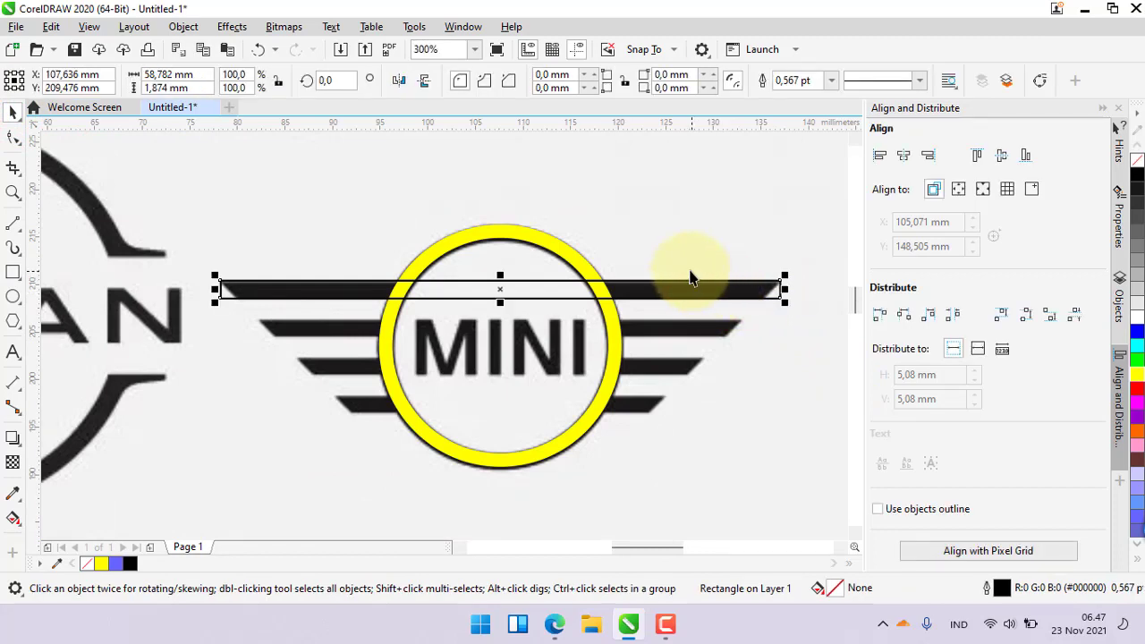
key("ctrl+d")
left_click_drag(657, 241, 613, 329)
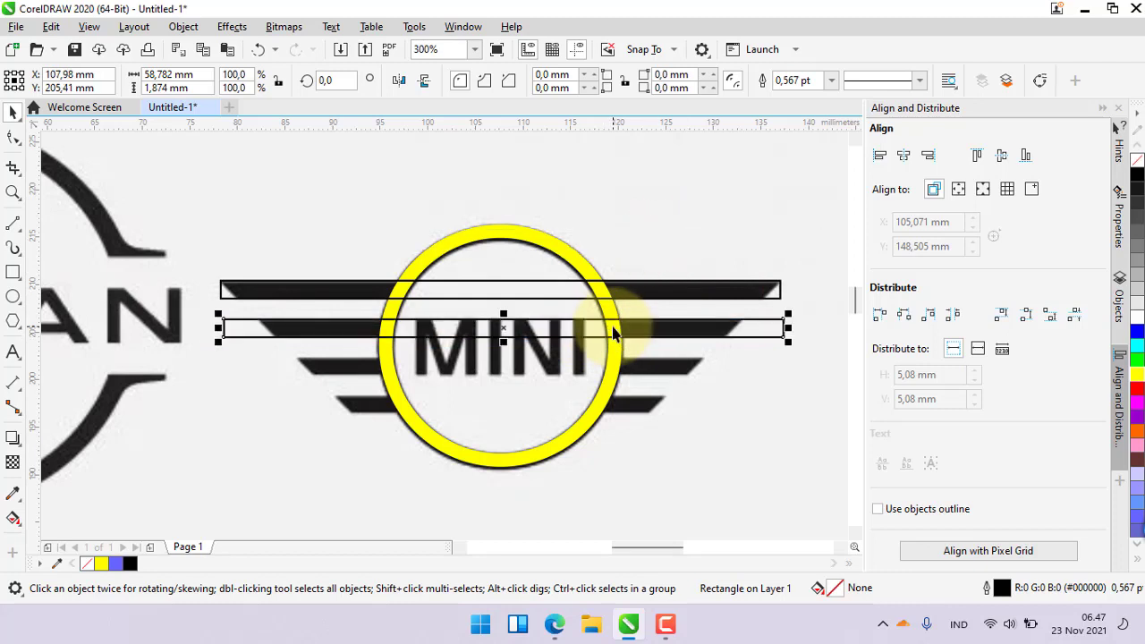
scroll(613, 315, "up", 2)
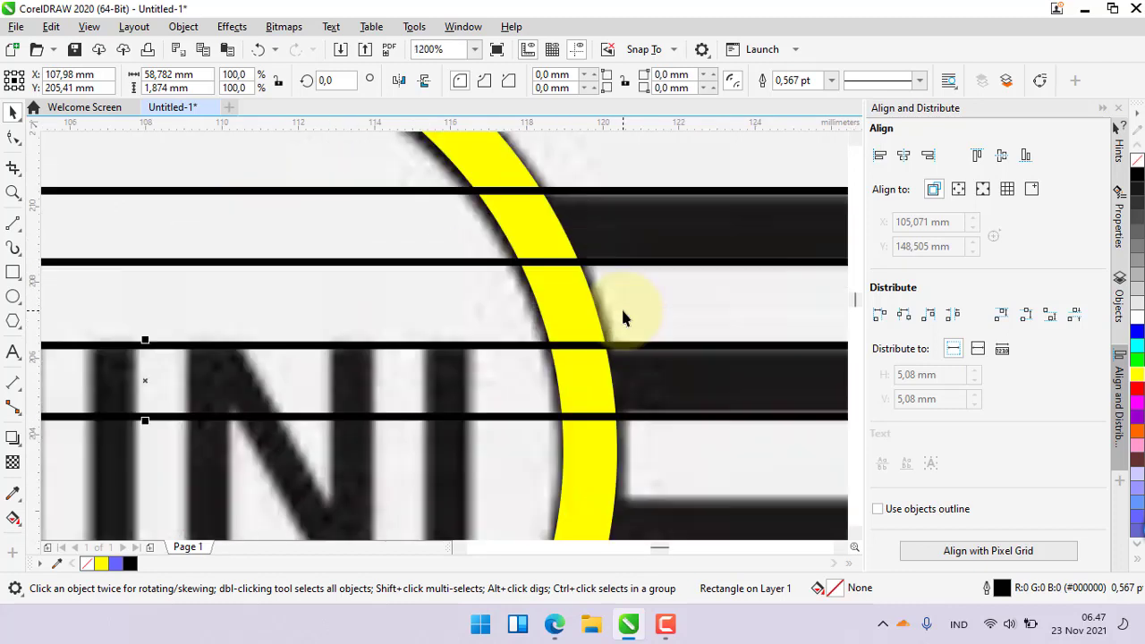
scroll(618, 316, "down", 1)
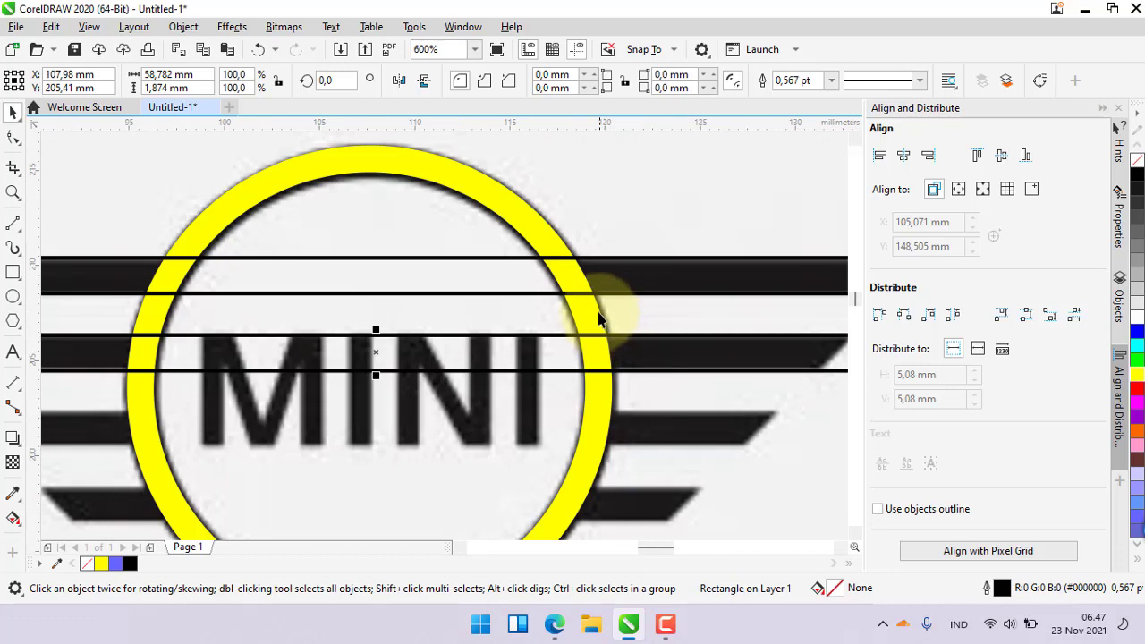
Step: Add two more copies of the rectangle at the same spacing, over the third and fourth rows of wing bars
scroll(599, 317, "down", 1)
left_click_drag(611, 333, 615, 370)
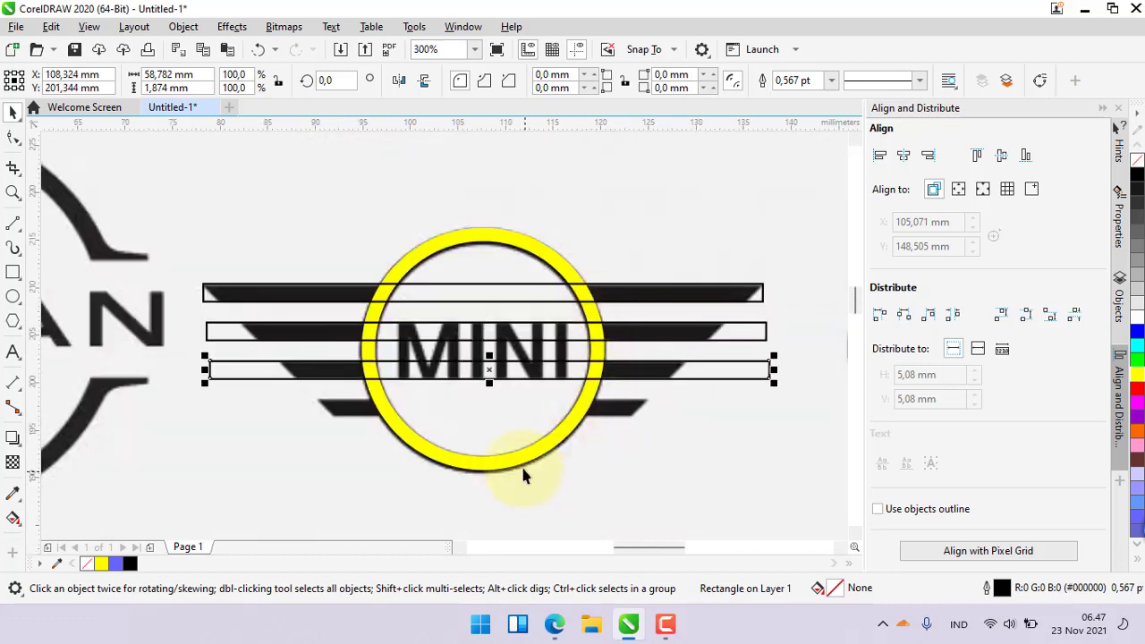
key("ctrl+r")
scroll(609, 421, "up", 2)
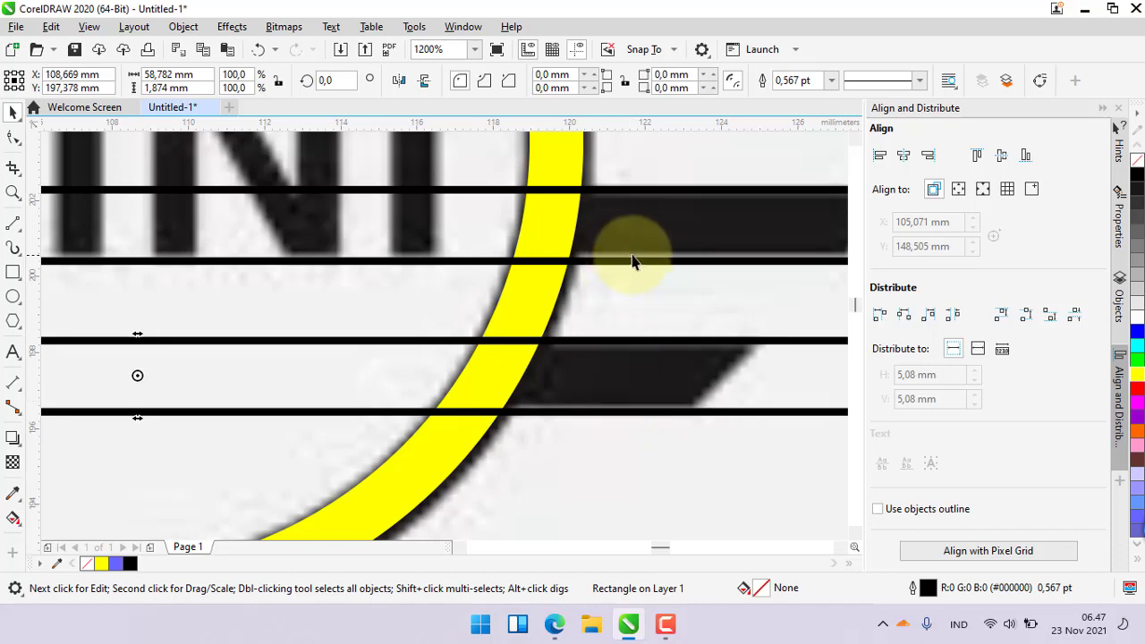
left_click(631, 258)
scroll(631, 257, "down", 2)
left_click(627, 430)
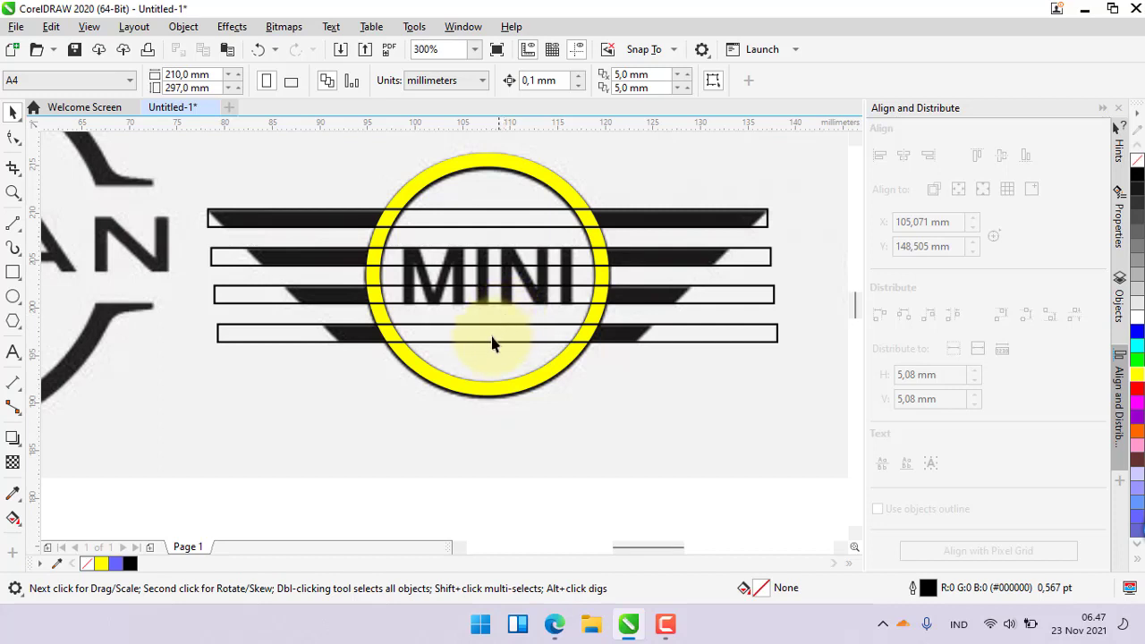
left_click(302, 402)
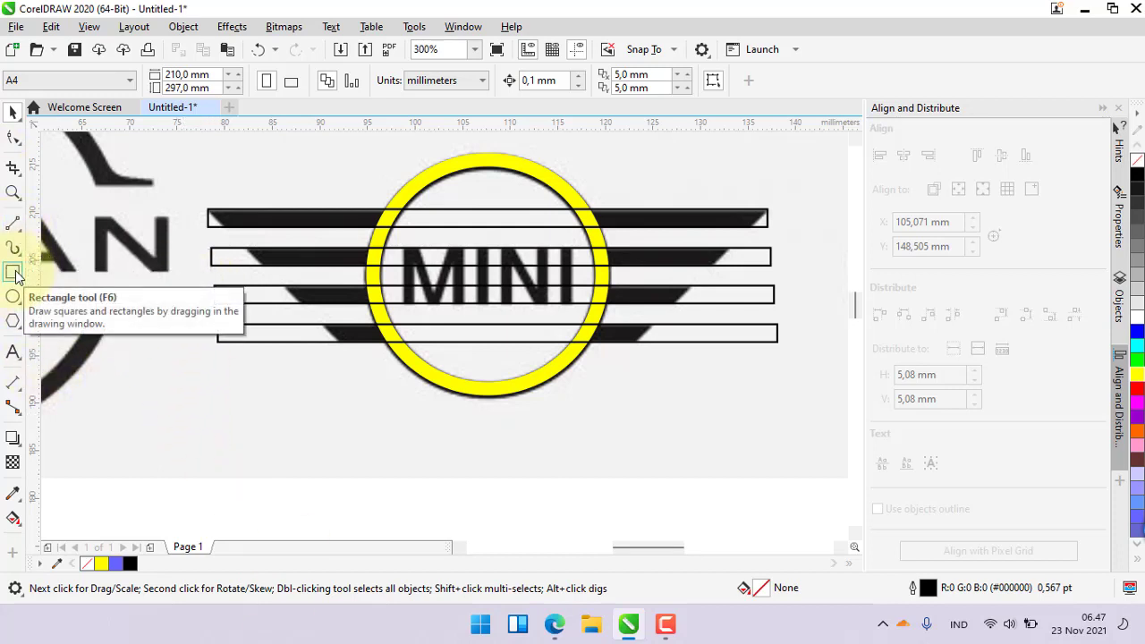
Step: Draw a polygon about 16 mm wide and 10 mm high below the MINI ring and set its number of sides to 3
left_click(12, 228)
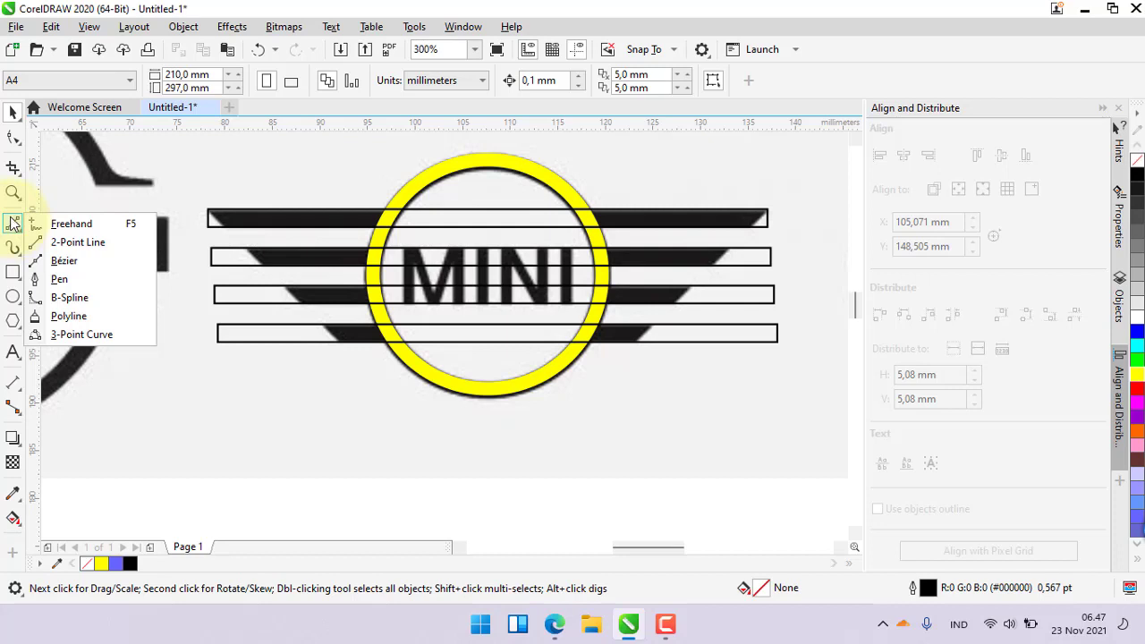
left_click(13, 320)
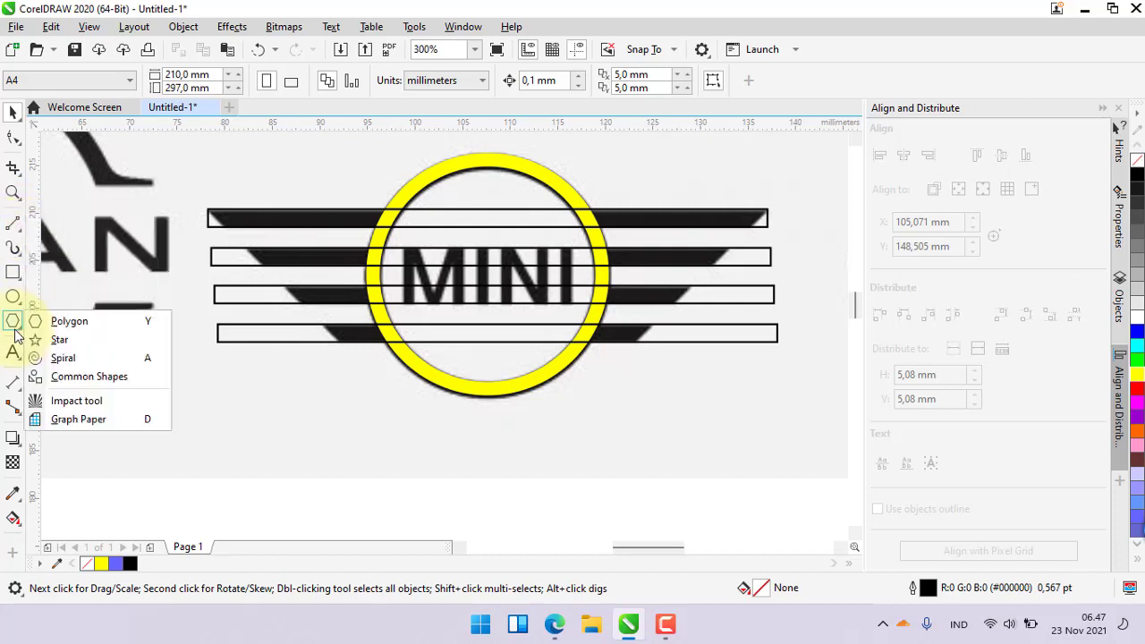
left_click_drag(323, 399, 501, 494)
left_click(499, 77)
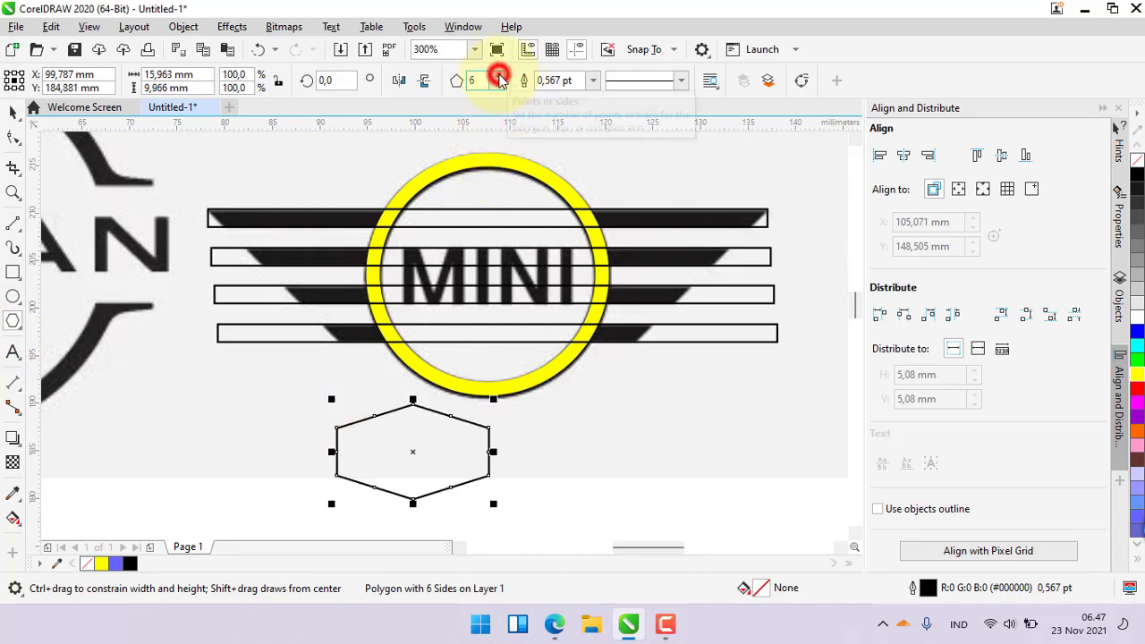
left_click(499, 78)
left_click(499, 78)
left_click(498, 79)
left_click(498, 86)
left_click(498, 87)
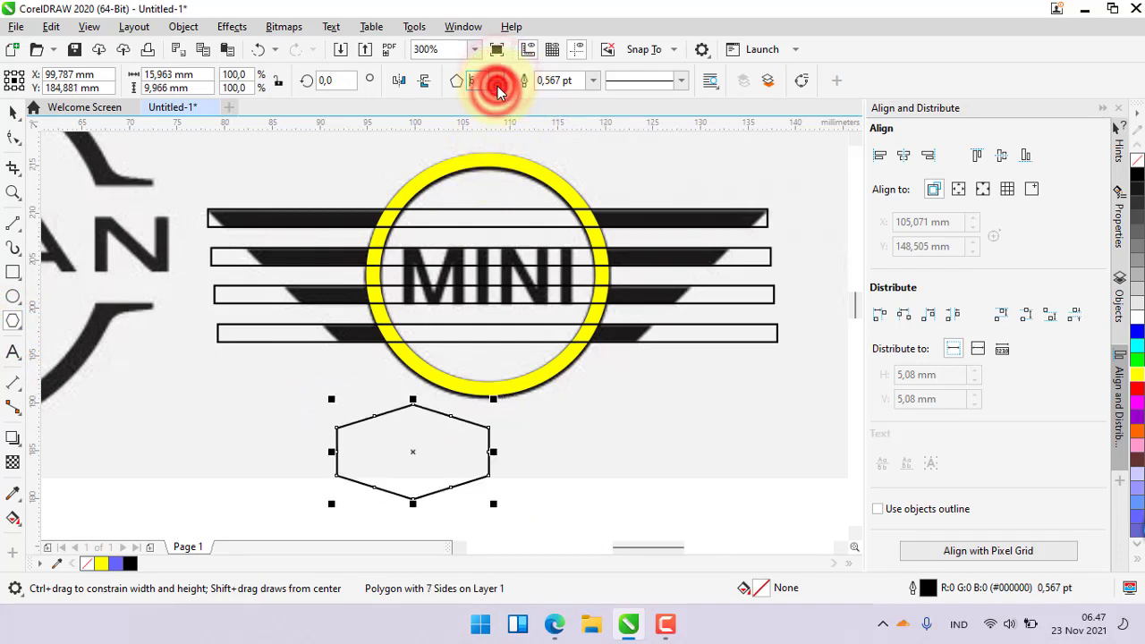
left_click(498, 87)
left_click(499, 87)
left_click(498, 87)
left_click(499, 87)
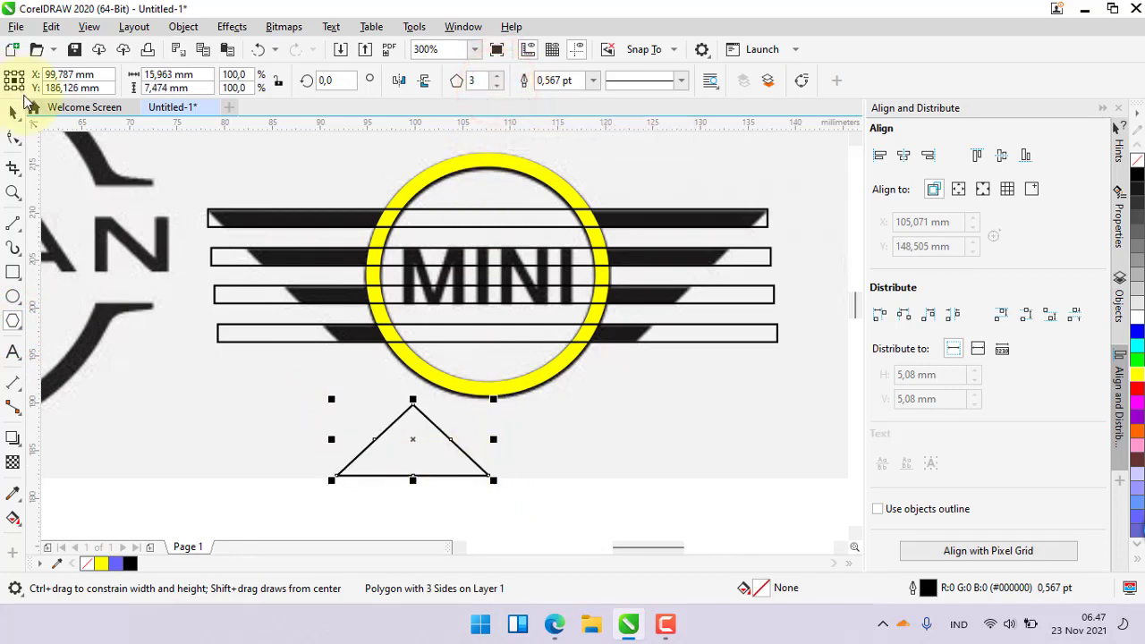
Step: Enlarge the triangle to about 39.7 by 18.6 mm and move its right slope onto the left wing's slanted bar ends
left_click(14, 114)
left_click_drag(439, 453, 456, 419)
left_click_drag(384, 351, 264, 354)
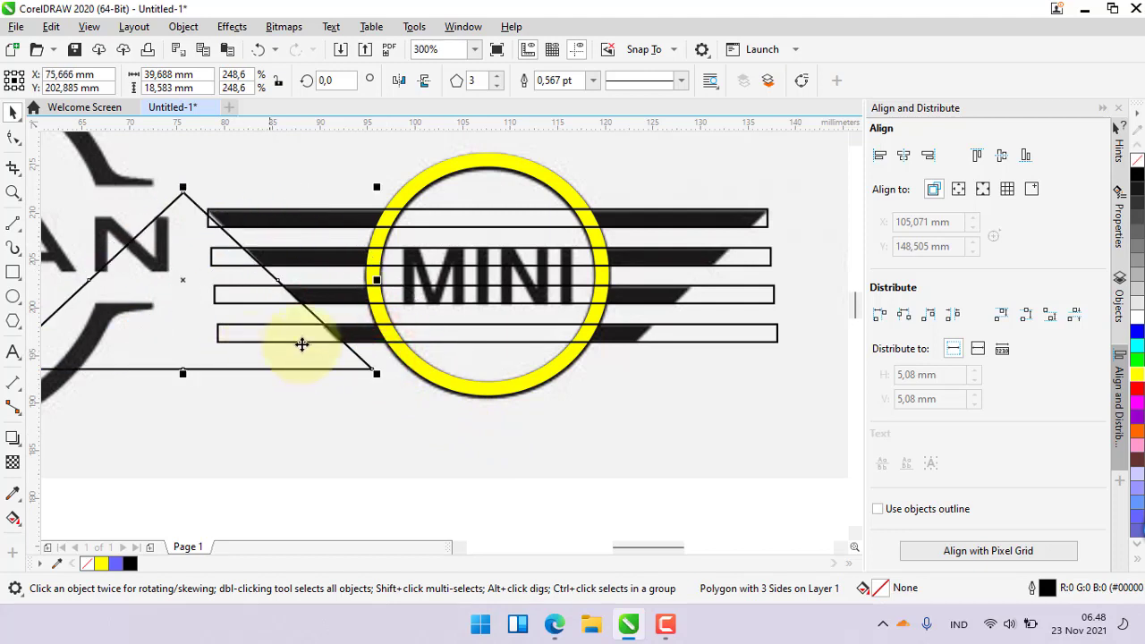
scroll(179, 217, "up", 1)
mouse_move(198, 204)
left_mouse_down()
mouse_move(208, 215)
mouse_move(205, 205)
left_mouse_up()
scroll(422, 307, "down", 2)
scroll(346, 328, "up", 3)
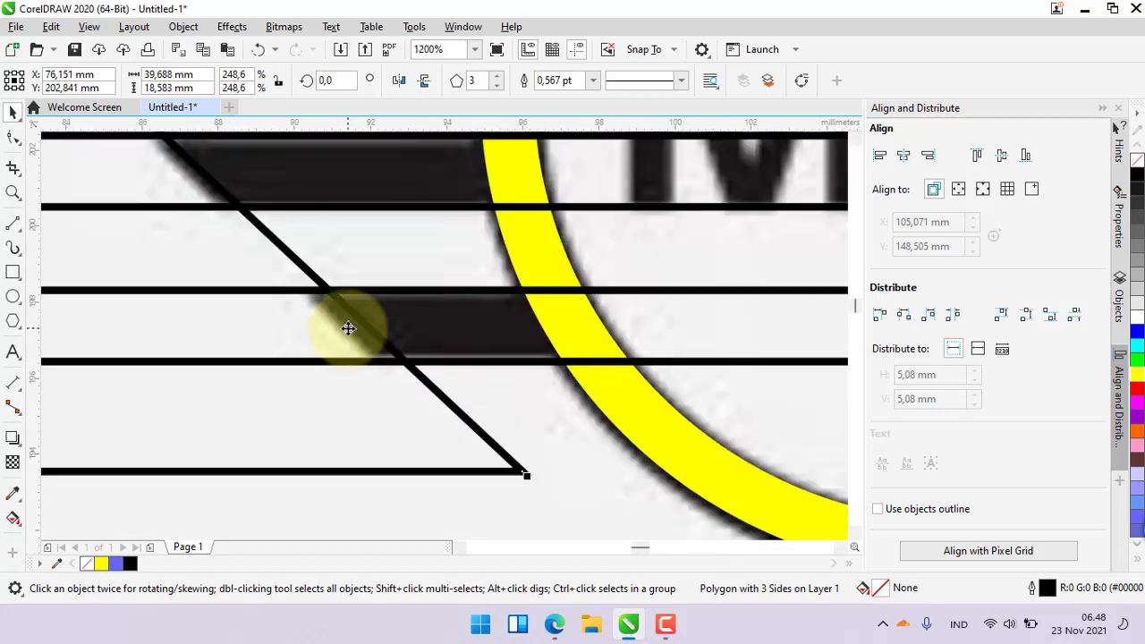
scroll(459, 421, "down", 3)
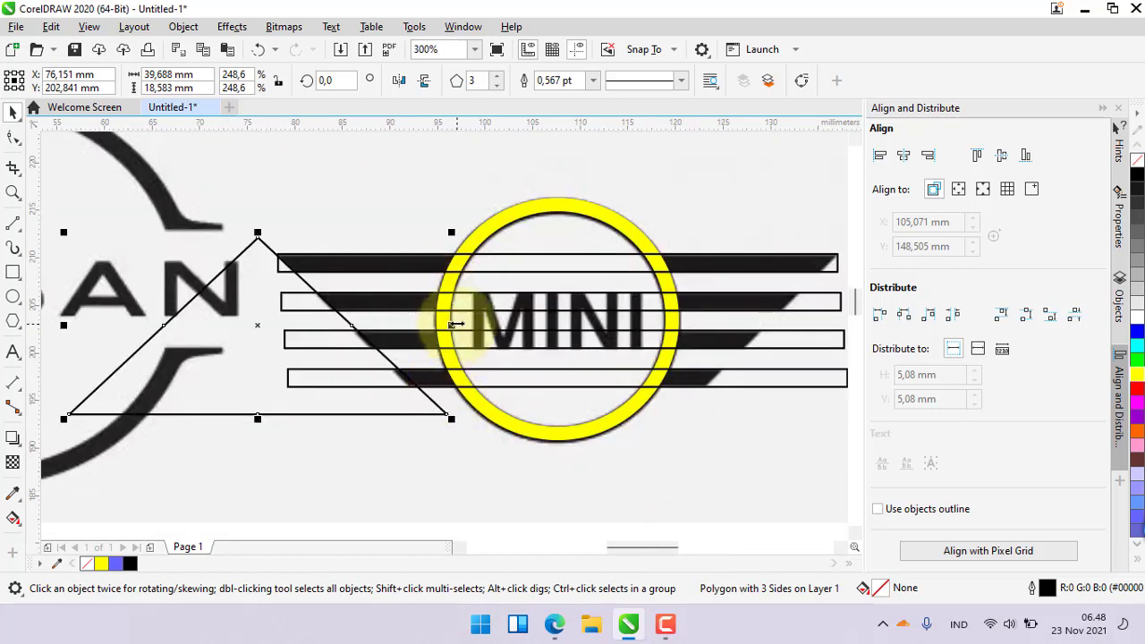
Step: Narrow the triangle symmetrically to about 37.2 mm and shift it 0.2 mm right to match the left wing's slant
mouse_move(450, 324)
left_mouse_down()
mouse_move(427, 328)
mouse_move(437, 325)
left_mouse_up()
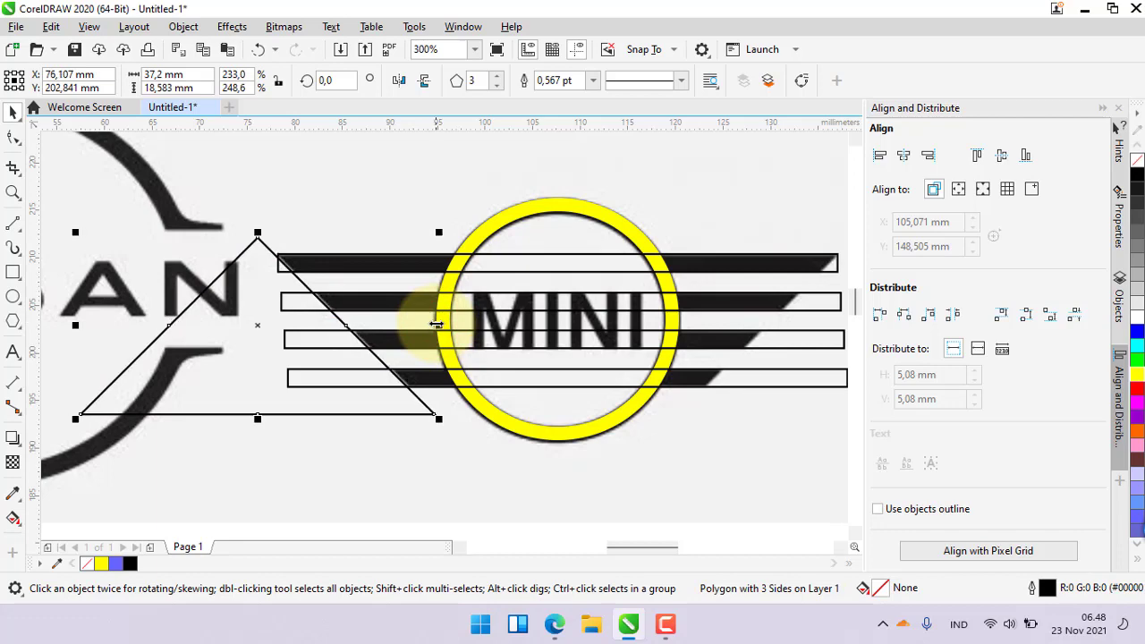
scroll(371, 334, "down", 3)
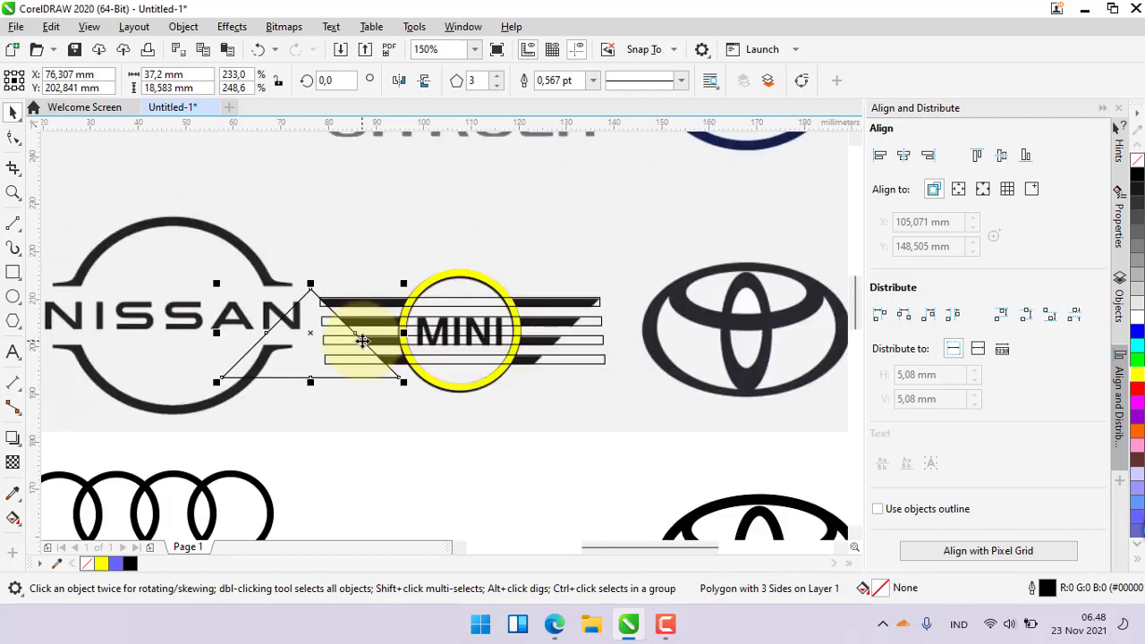
scroll(362, 340, "up", 3)
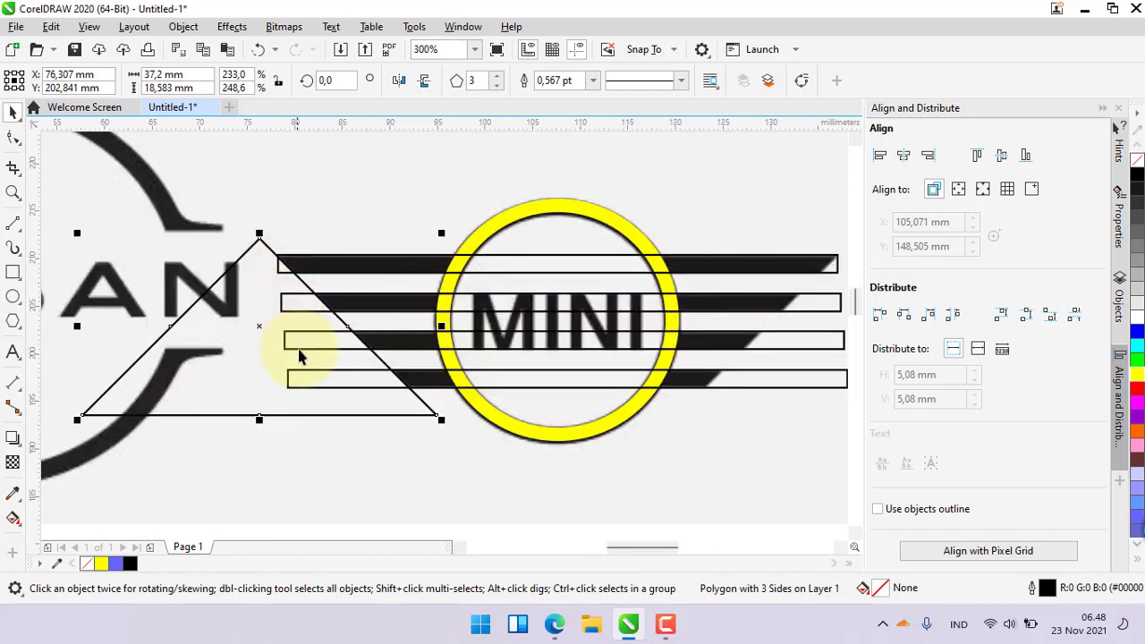
left_click(320, 167)
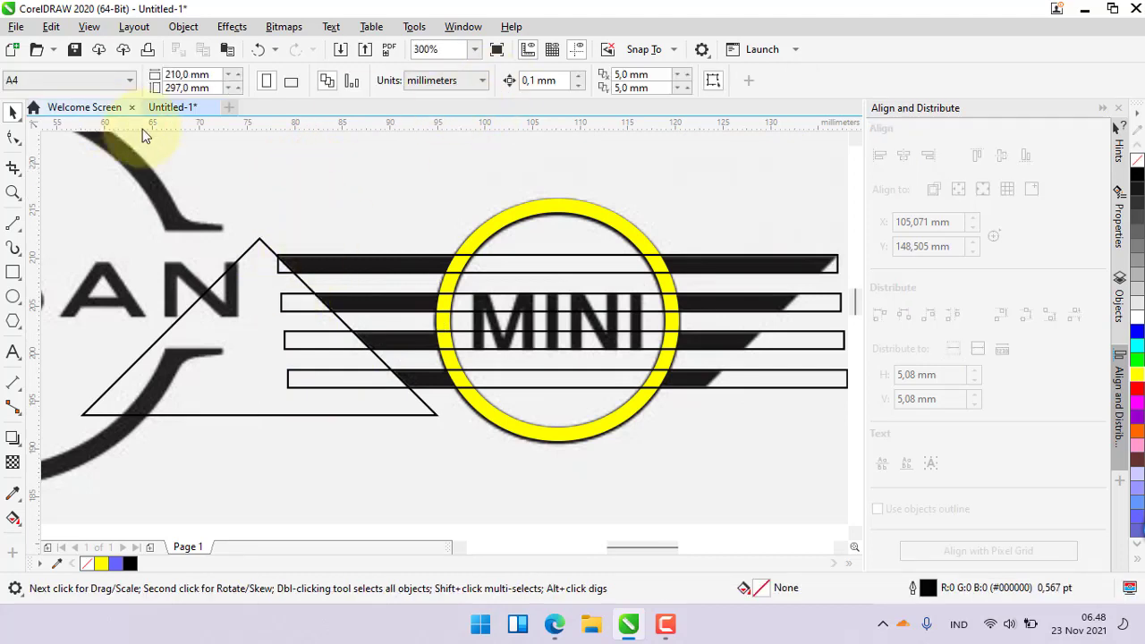
Step: Trim the left end of the uppermost rectangle with the triangle
left_click(251, 271)
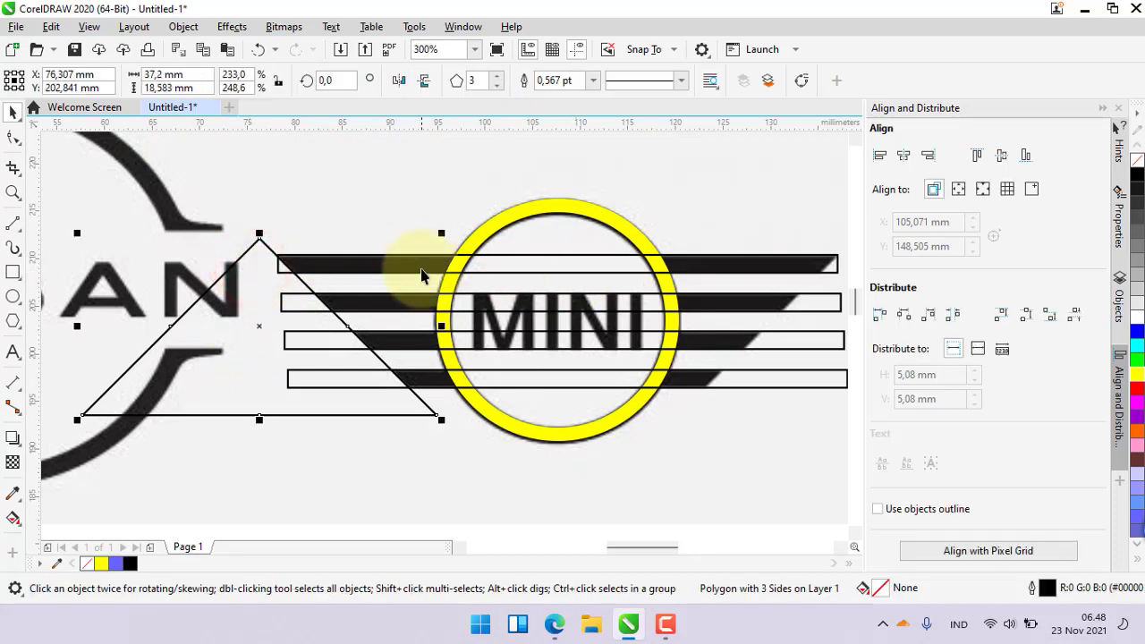
left_click(443, 263, "shift")
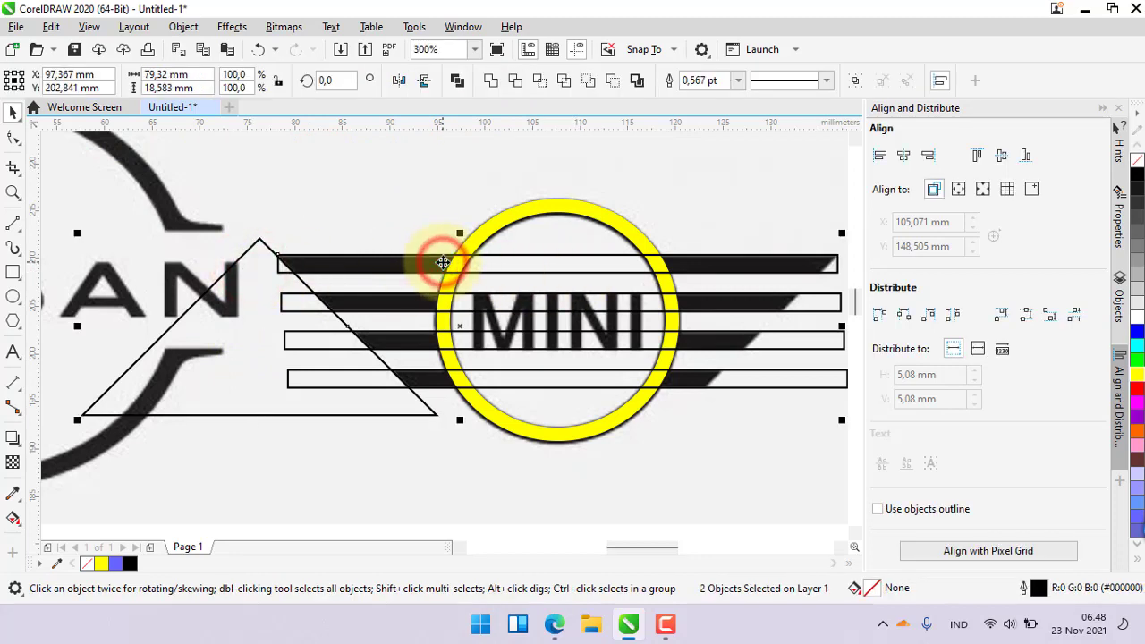
left_click(516, 84)
left_click(416, 193)
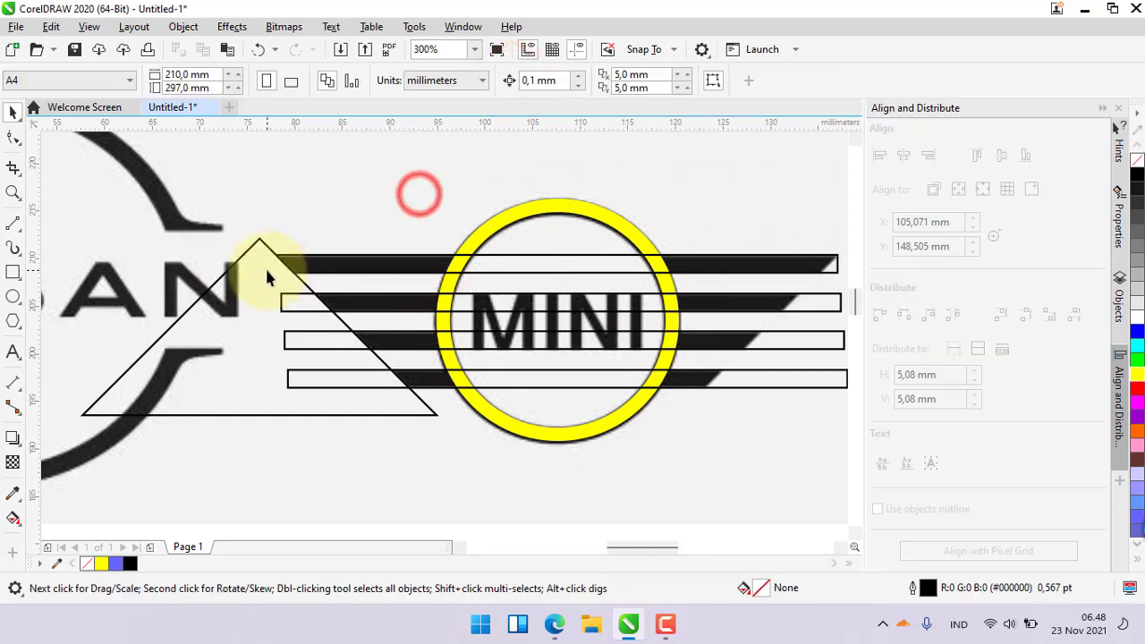
scroll(267, 277, "up", 3)
scroll(299, 285, "down", 2)
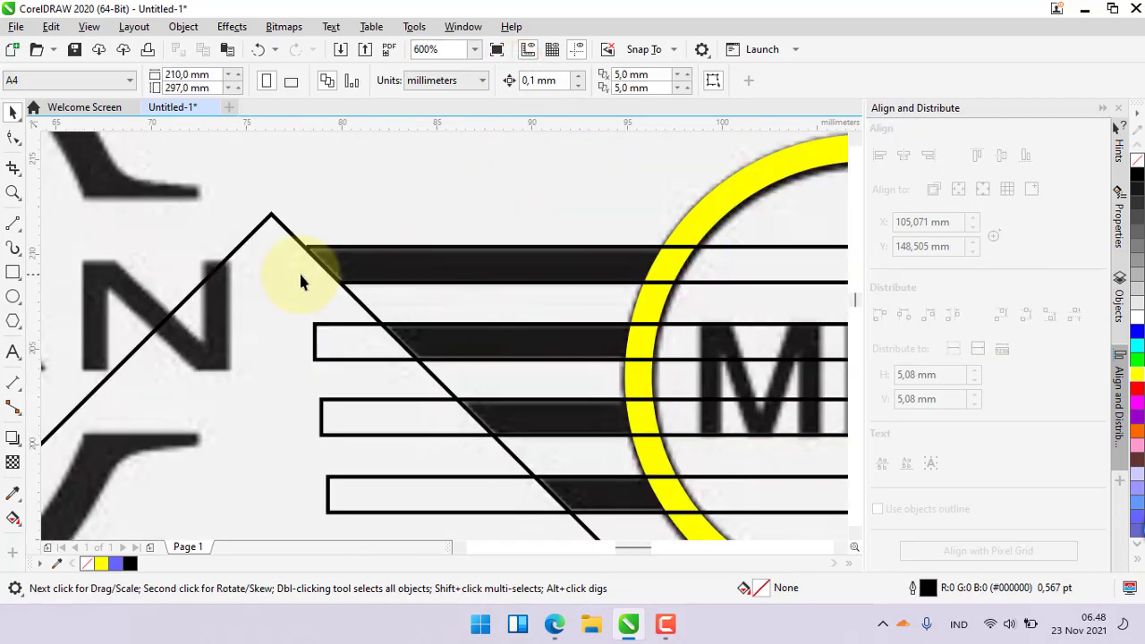
Step: Undo the trim of the uppermost MINI rectangle and shift the triangle 0.2 mm to the right
left_click(301, 271)
left_click(358, 170)
left_click(273, 272)
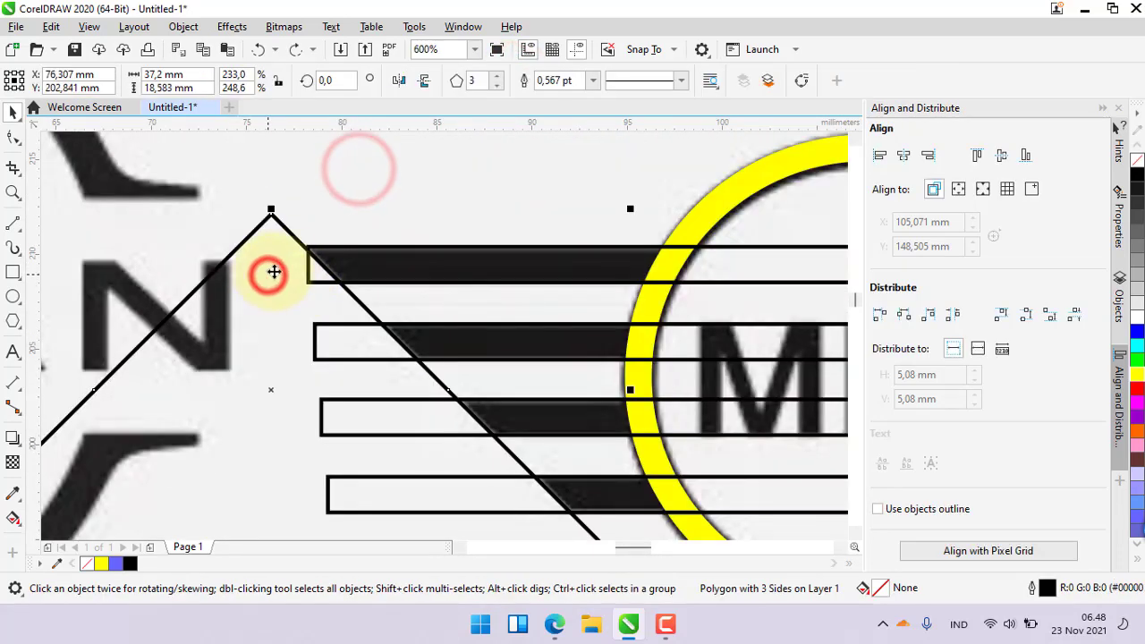
scroll(286, 233, "up", 1)
left_click_drag(286, 235, 291, 236)
scroll(293, 238, "down", 2)
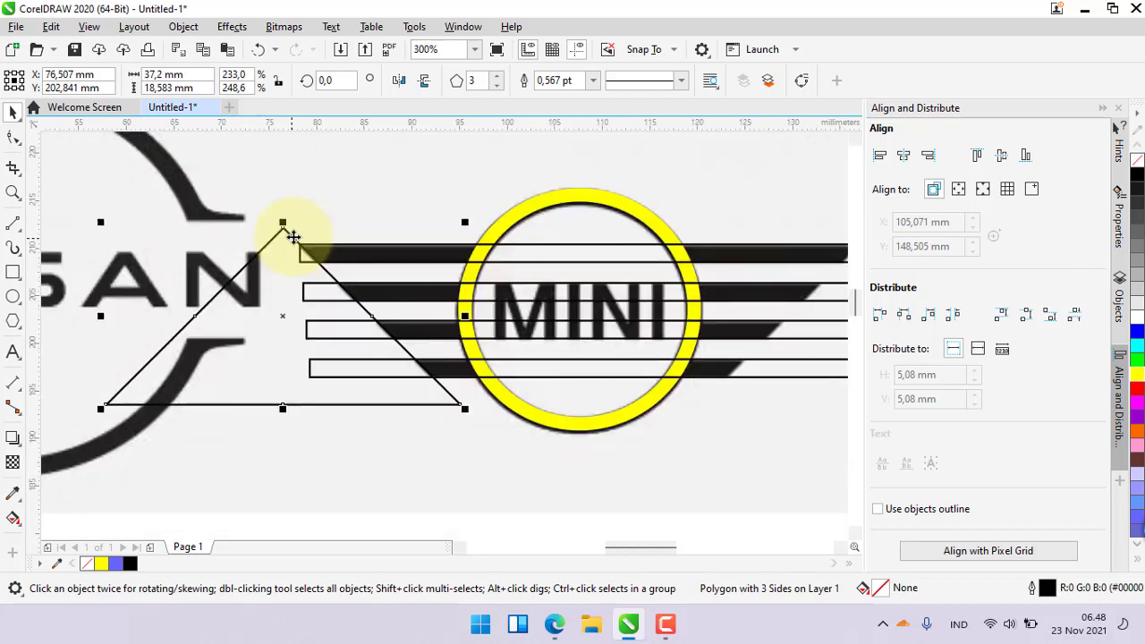
left_click(282, 302)
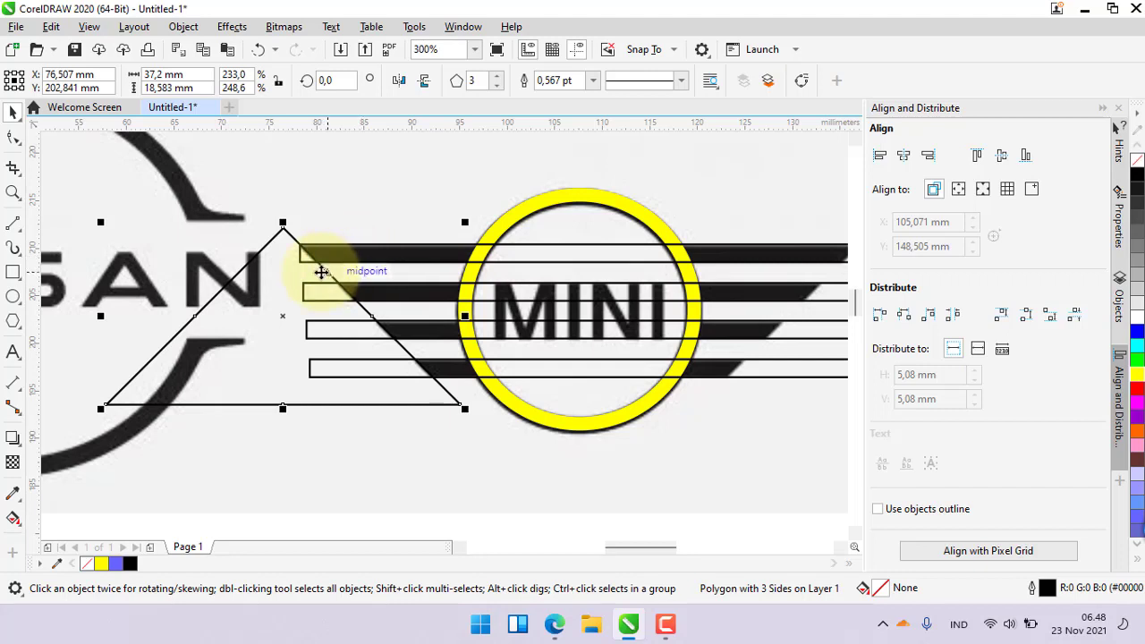
Step: Trim the left end of the uppermost rectangle with the repositioned triangle
scroll(321, 271, "down", 1)
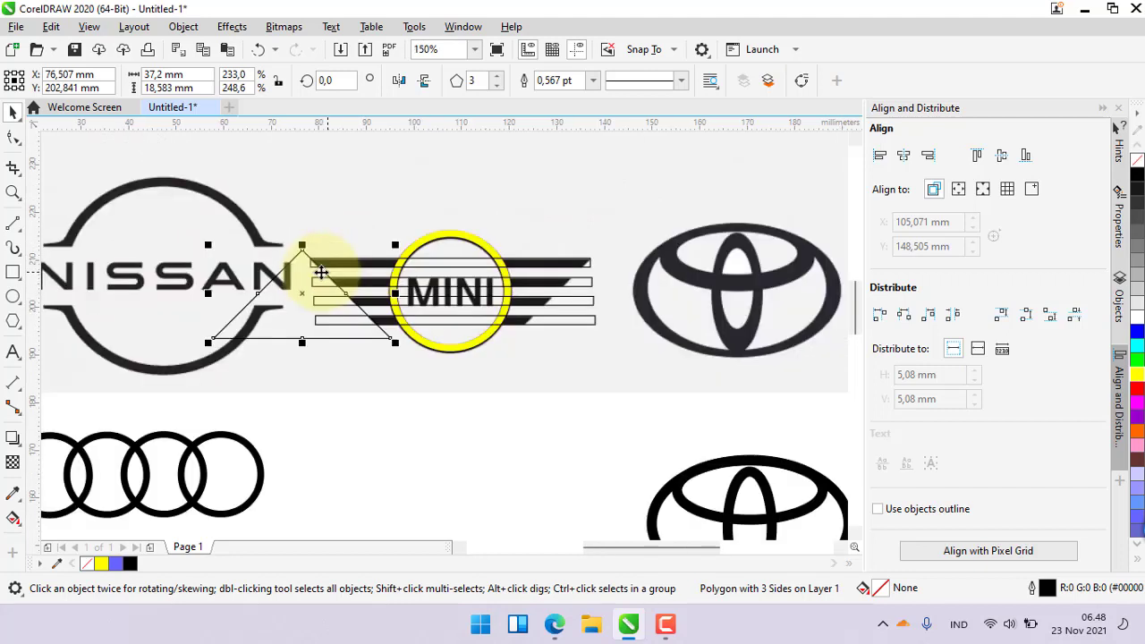
left_click(581, 266, "shift")
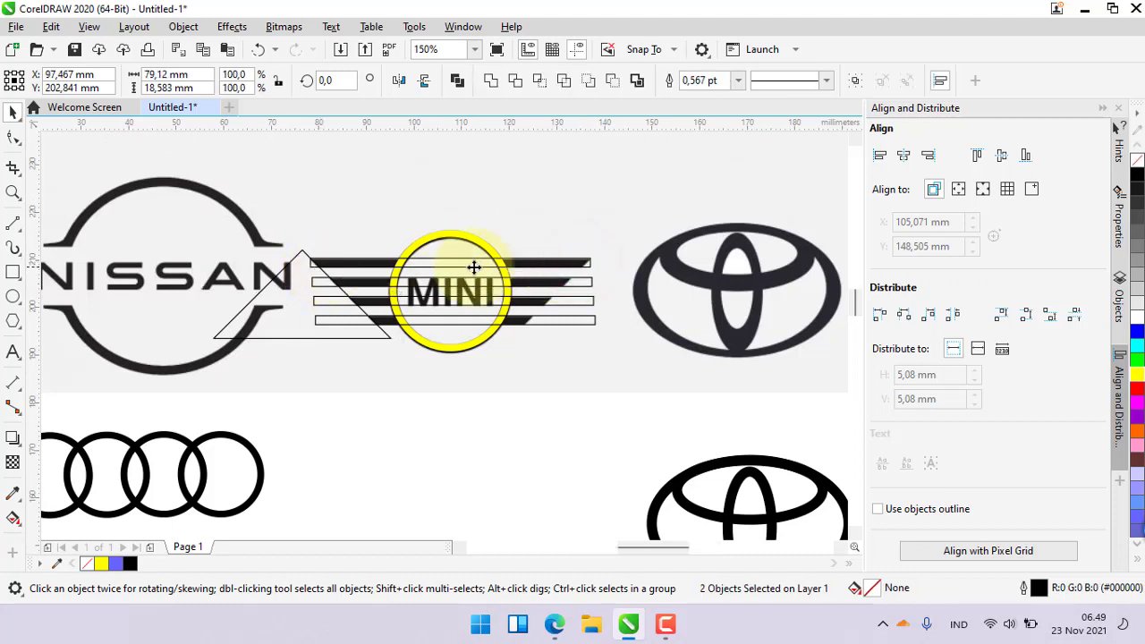
scroll(474, 264, "up", 1)
left_click(515, 80)
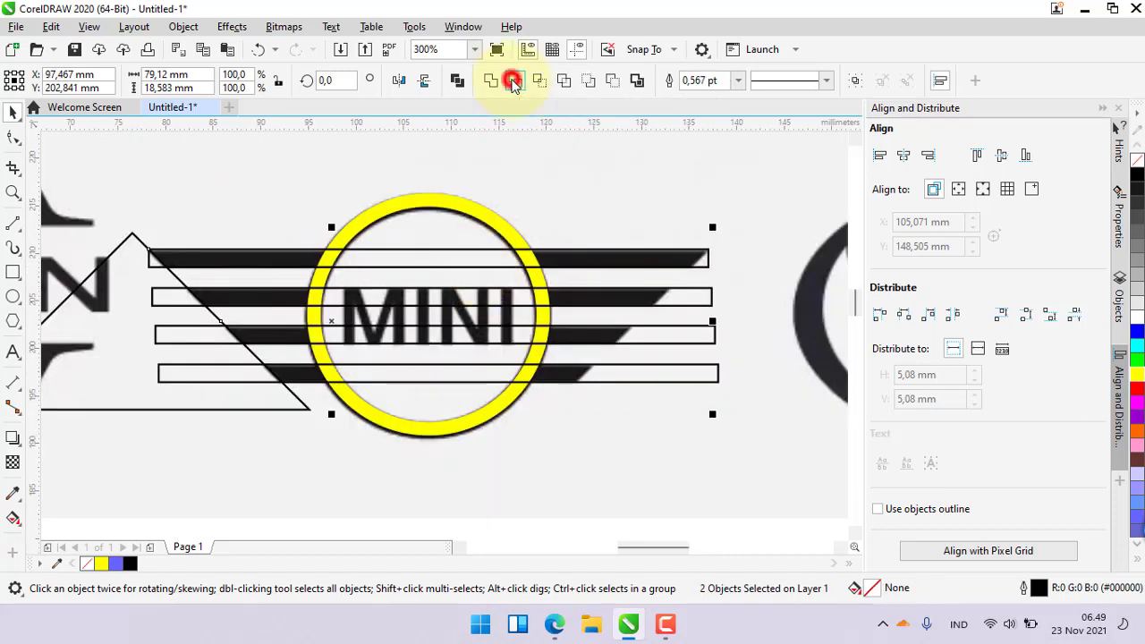
left_click(353, 152)
scroll(148, 268, "up", 2)
scroll(173, 242, "down", 2)
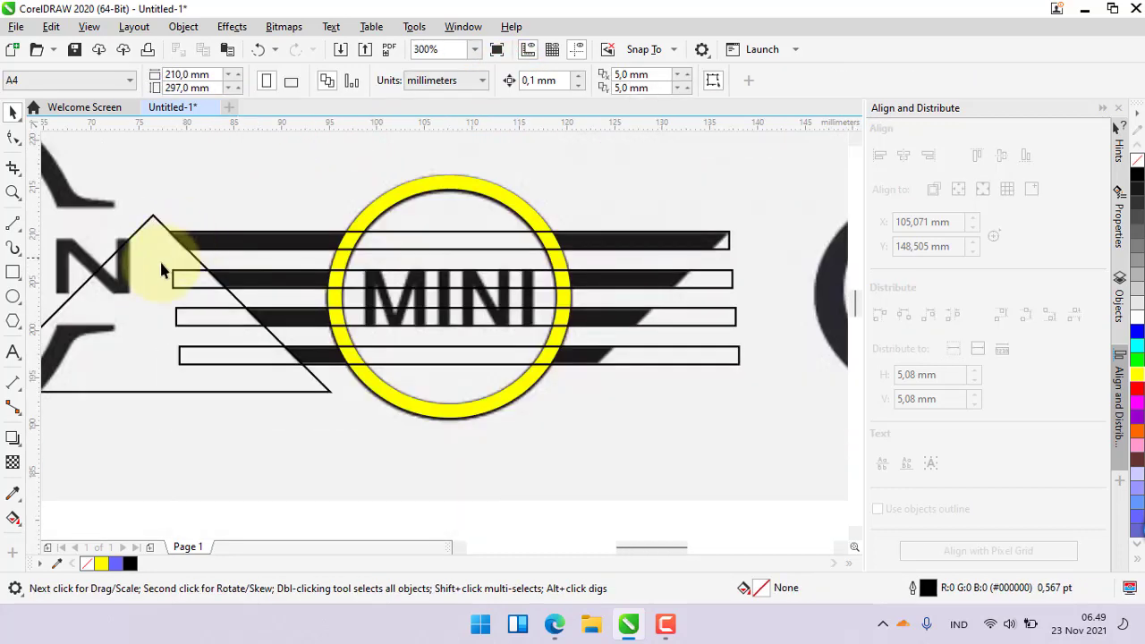
Step: Group the three lower MINI bar rectangles
left_click(627, 273)
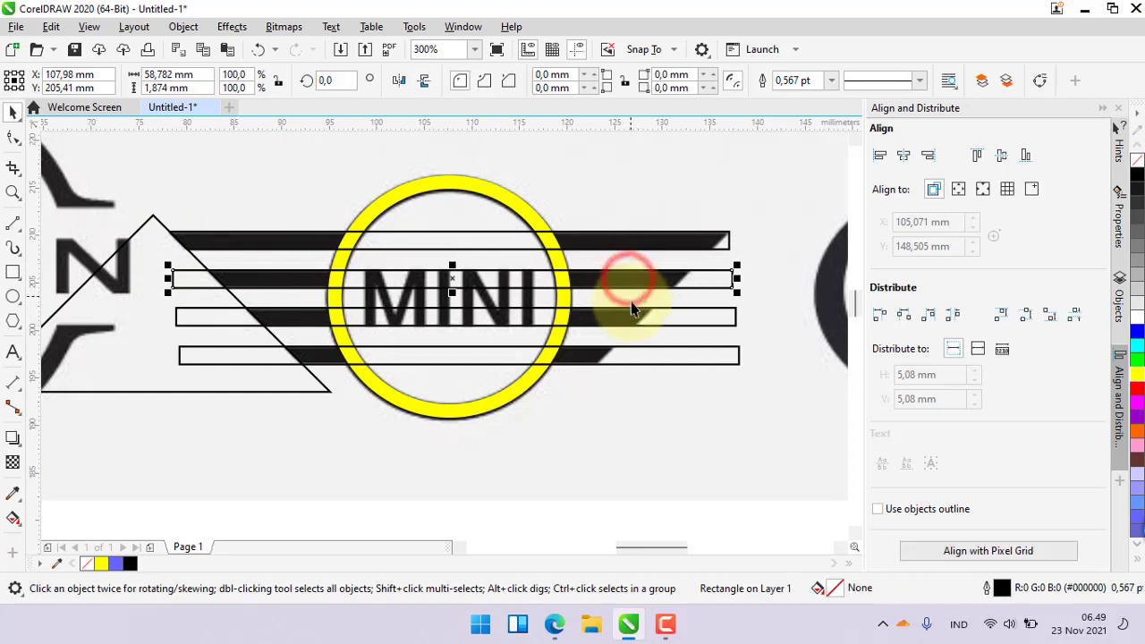
left_click(631, 313, "shift")
left_click(622, 356, "shift")
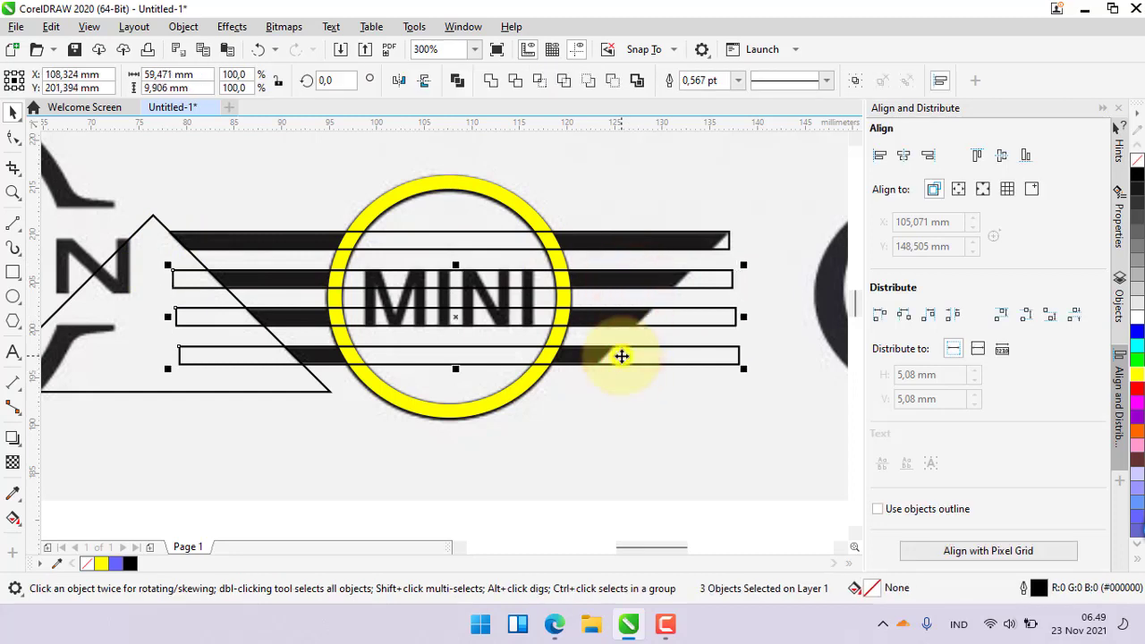
right_click(622, 356)
left_click(663, 203)
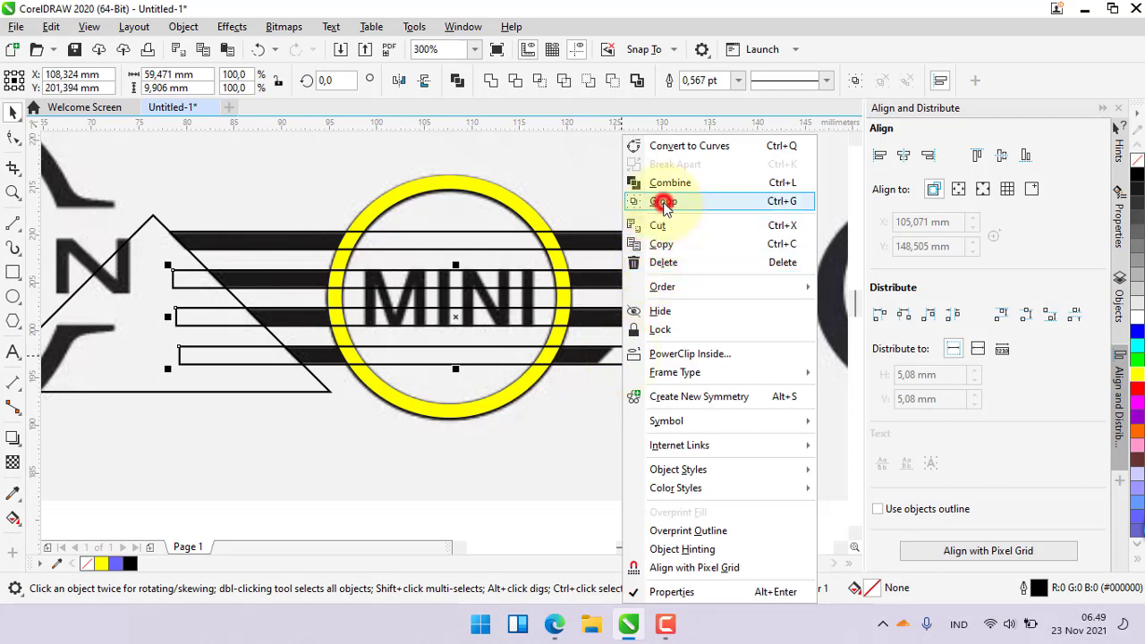
left_click(614, 161)
left_click(654, 356)
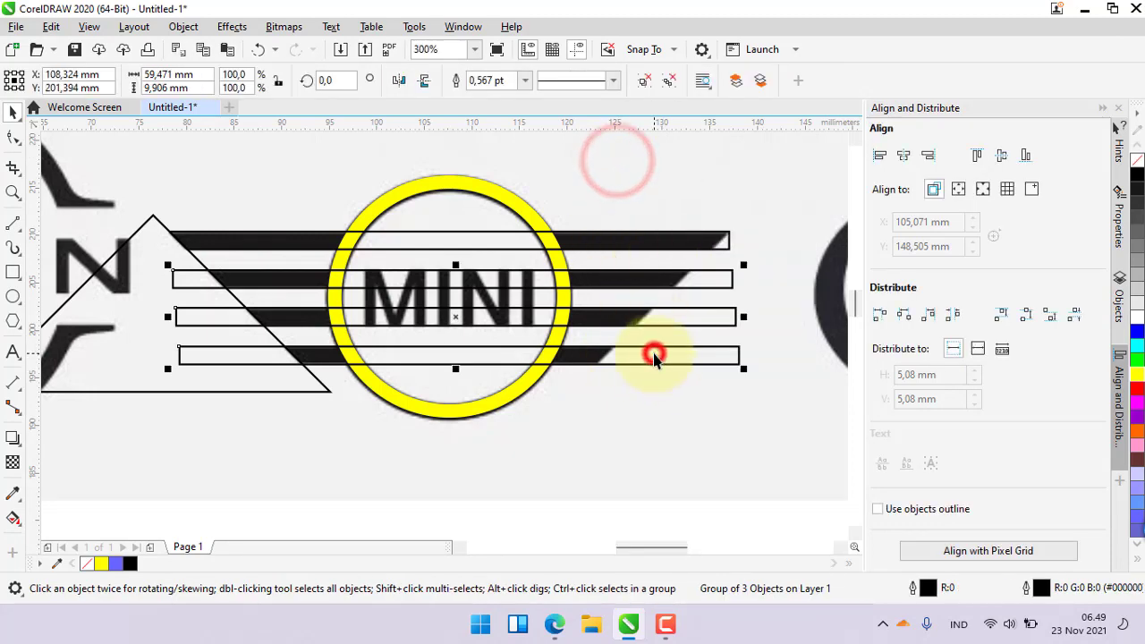
Step: Trim the left ends of the three grouped bars with the triangle
left_click(573, 474)
left_click(140, 333)
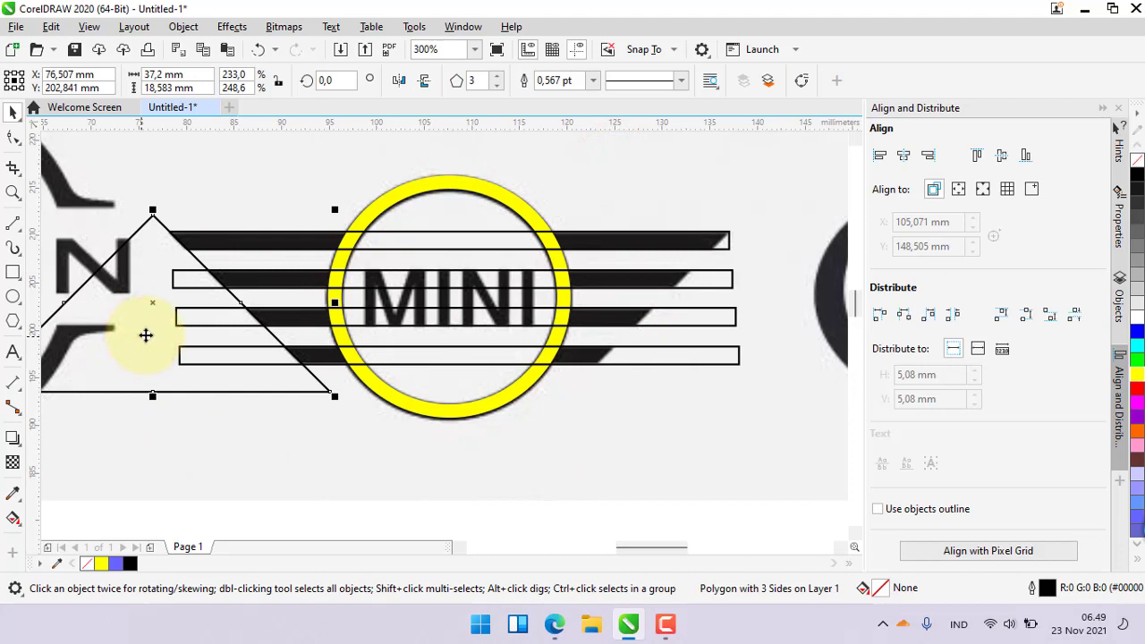
left_click(665, 314)
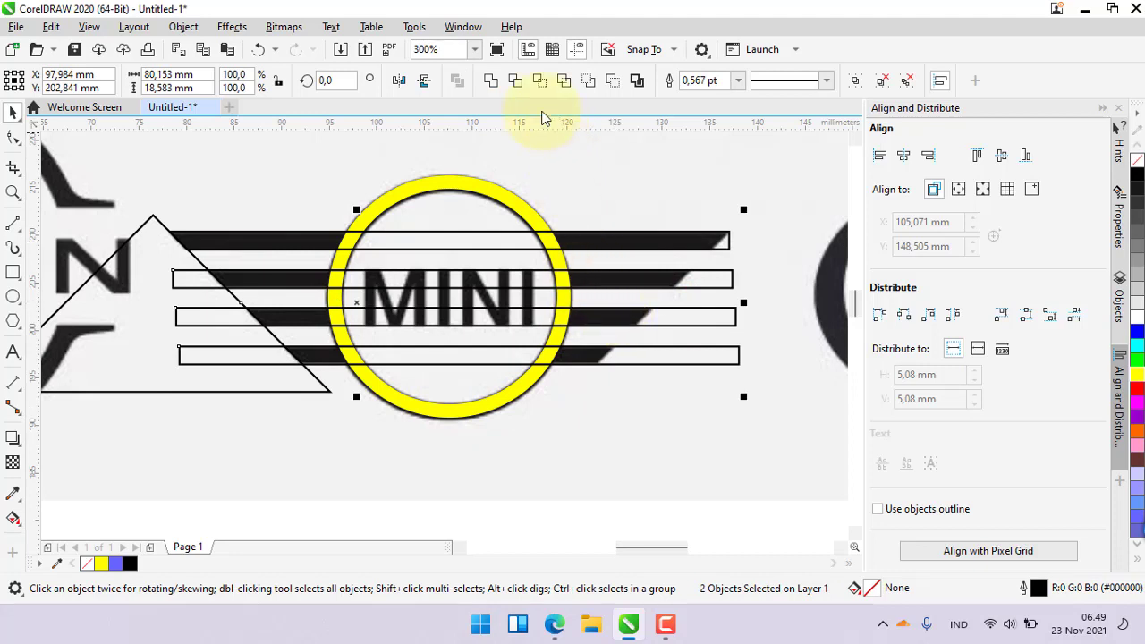
left_click(516, 81)
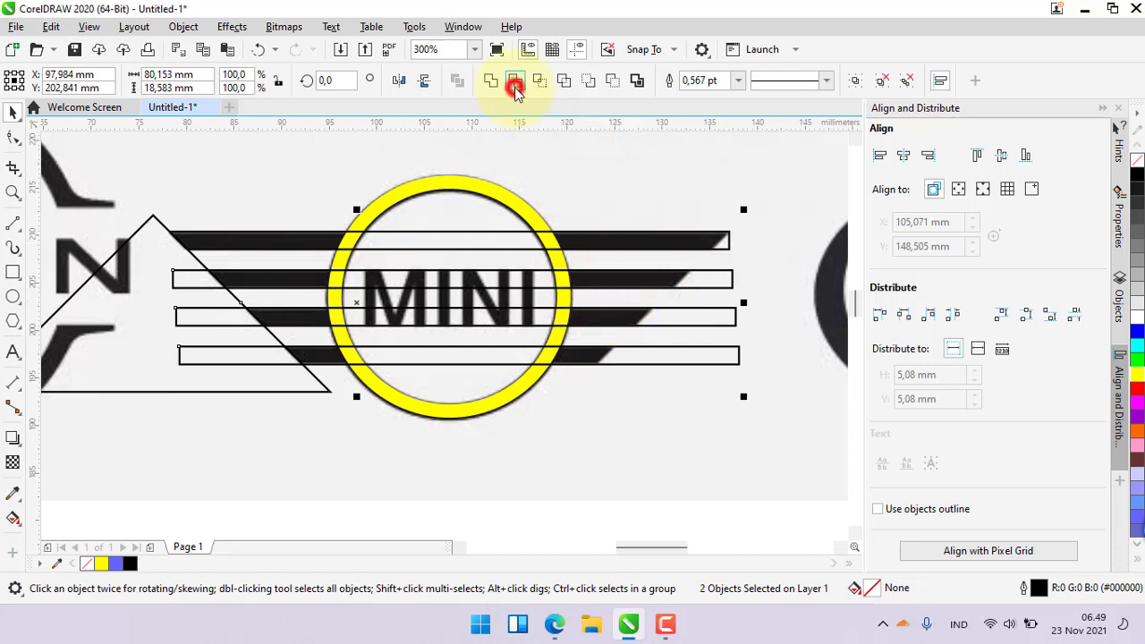
left_click(488, 139)
Step: Move the triangle about 63 mm right, over the right ends of the MINI bars
scroll(190, 310, "down", 2)
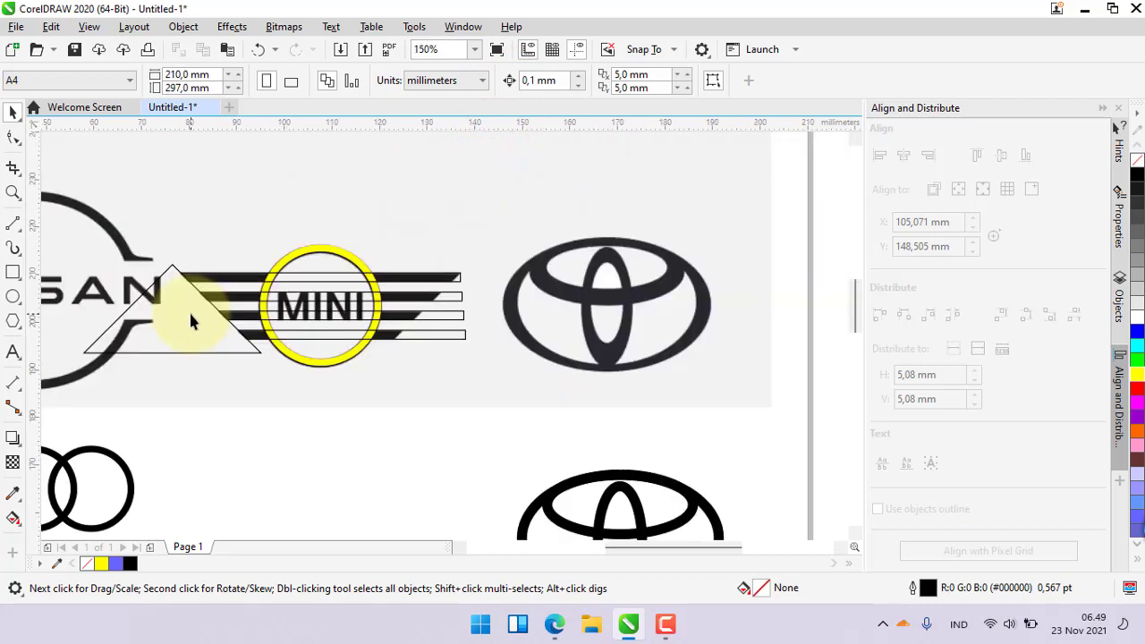
left_click(178, 320)
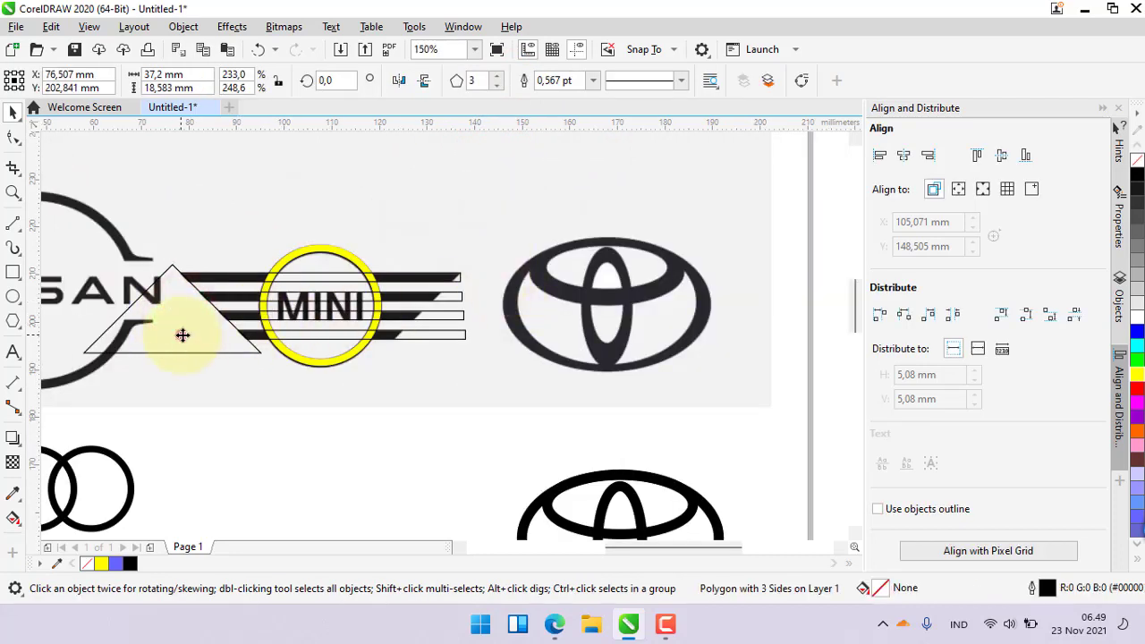
left_click_drag(182, 332, 475, 327)
scroll(475, 328, "up", 2)
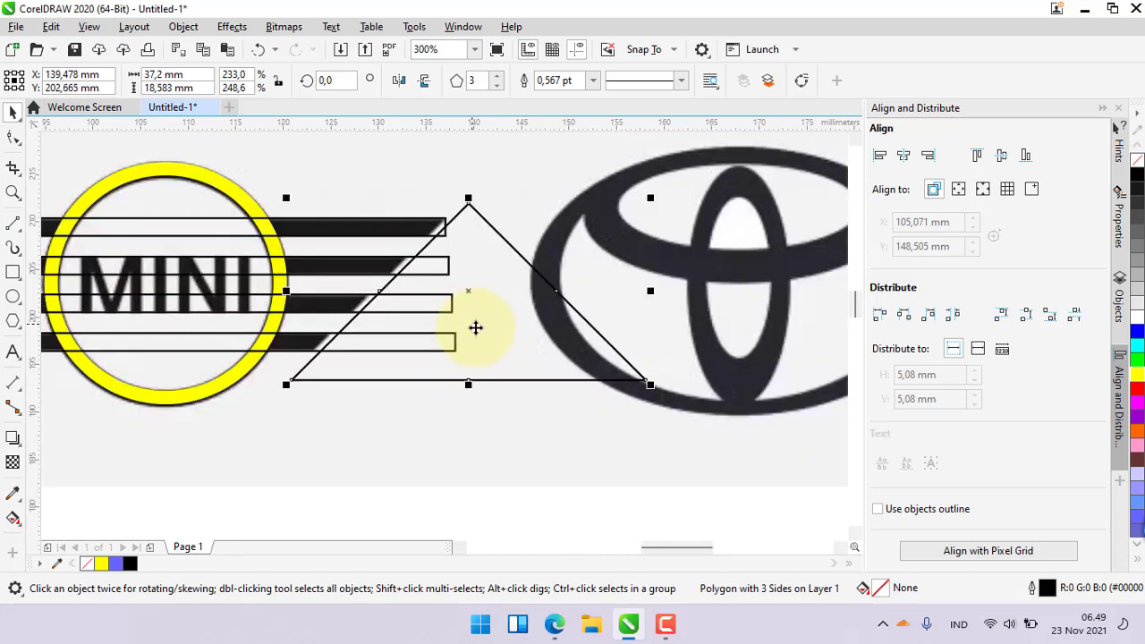
Step: Nudge the triangle 1 mm left so its left slope matches the right wing's slanted bar ends
key("Left")
key("Left")
key("Left")
key("Left")
key("Left")
key("Left")
key("Left")
key("Left")
key("Left")
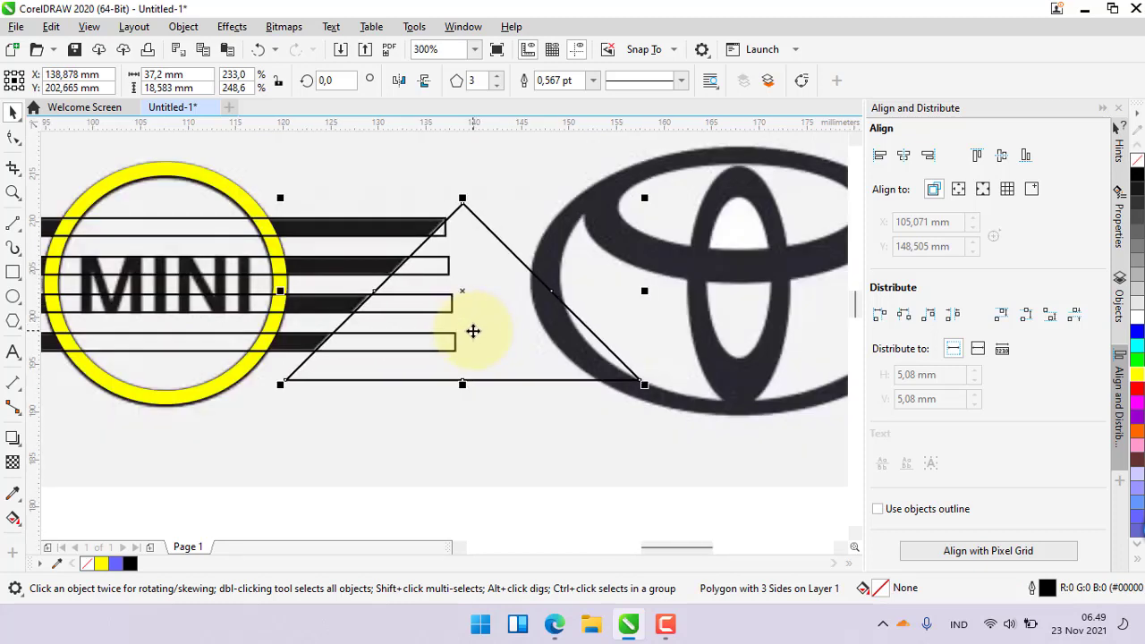
scroll(447, 272, "up", 4)
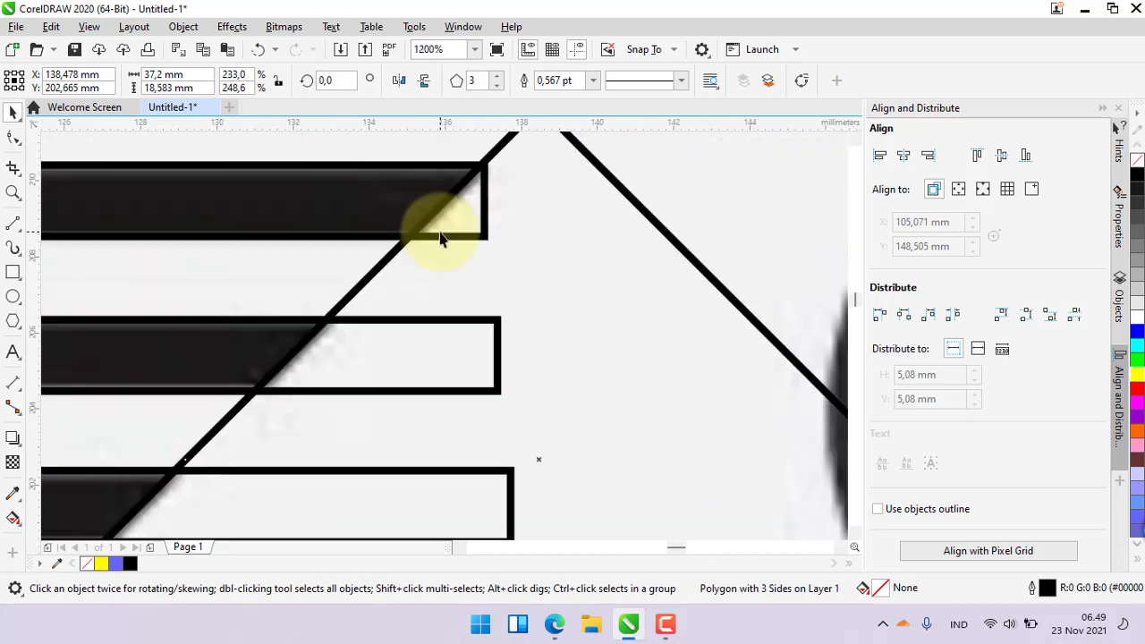
scroll(451, 240, "down", 4)
left_click(378, 171)
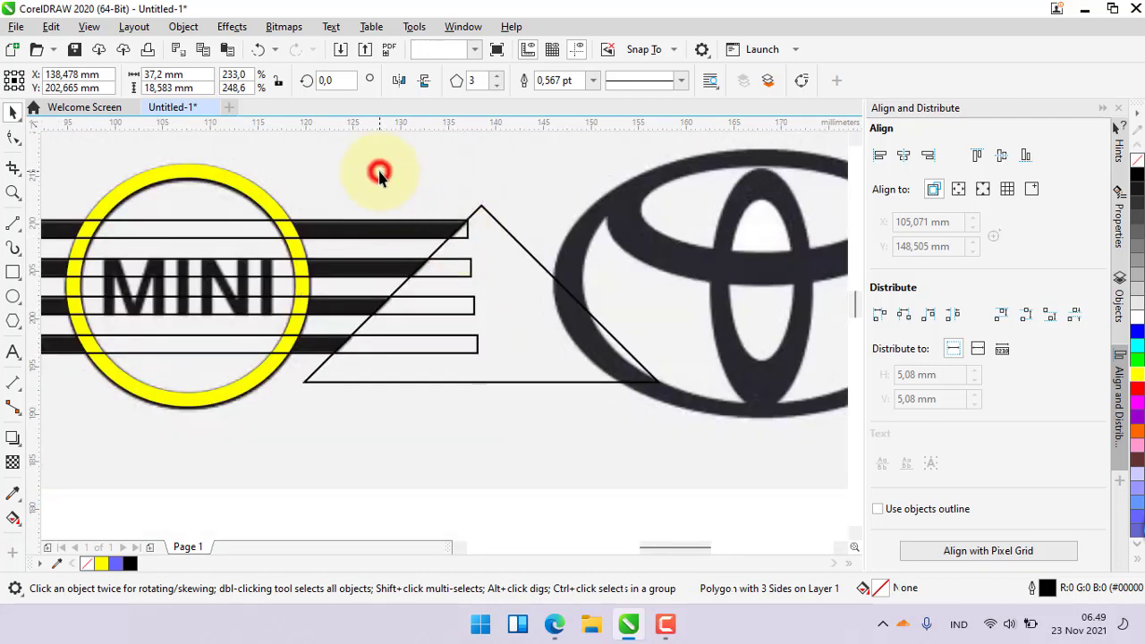
Step: Group the uppermost bar with the group of three lower bars
left_click(402, 234)
left_click(383, 265, "shift")
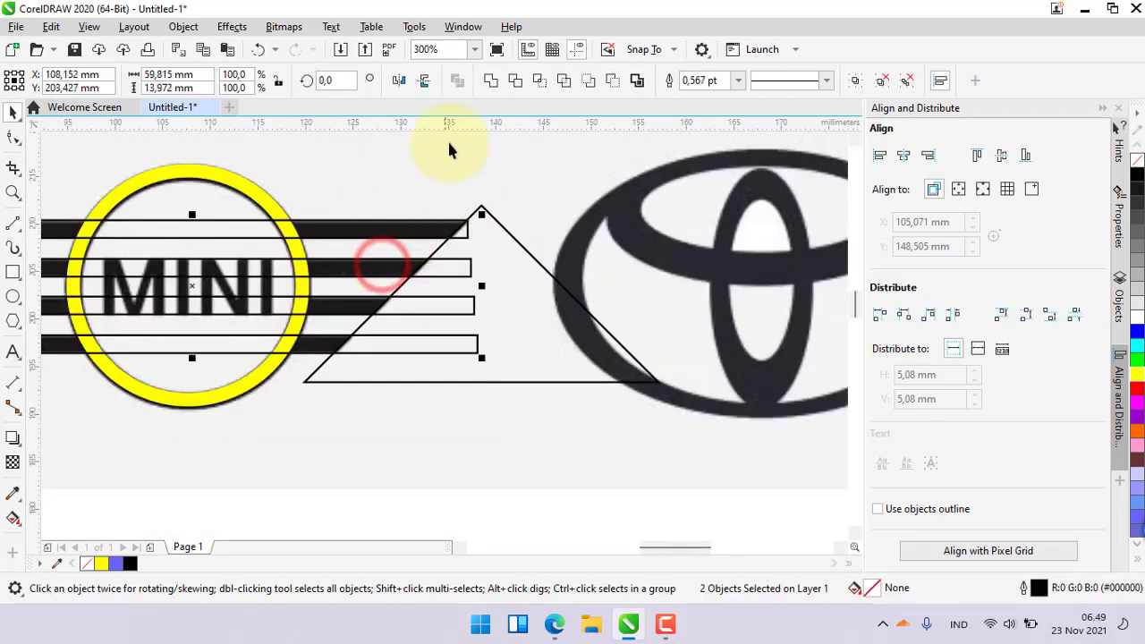
right_click(374, 226)
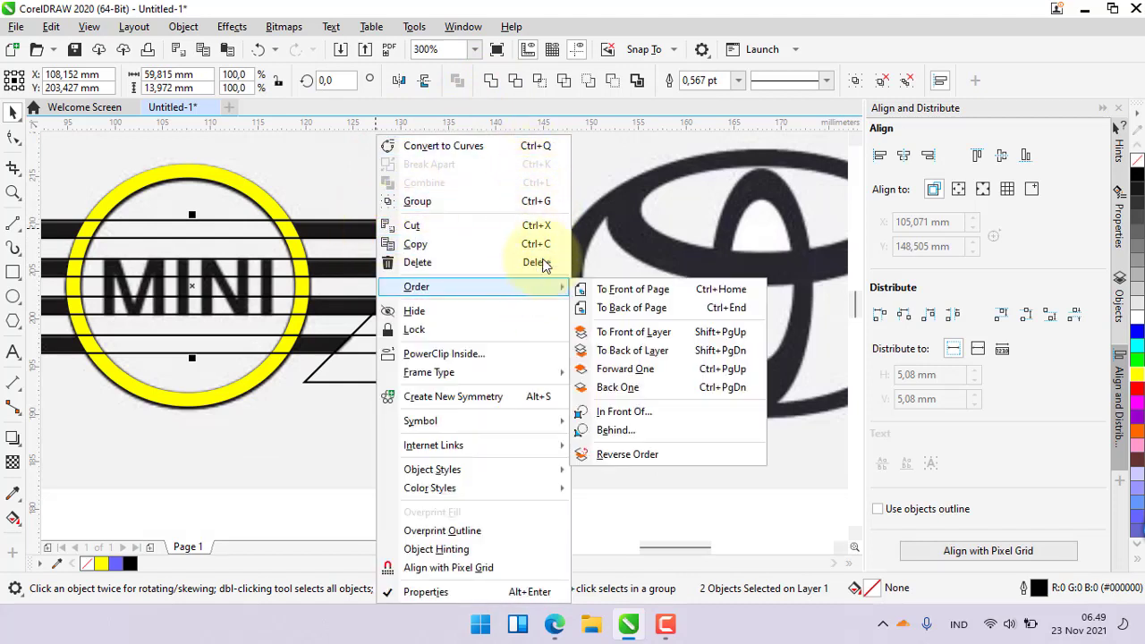
left_click(539, 205)
left_click(477, 172)
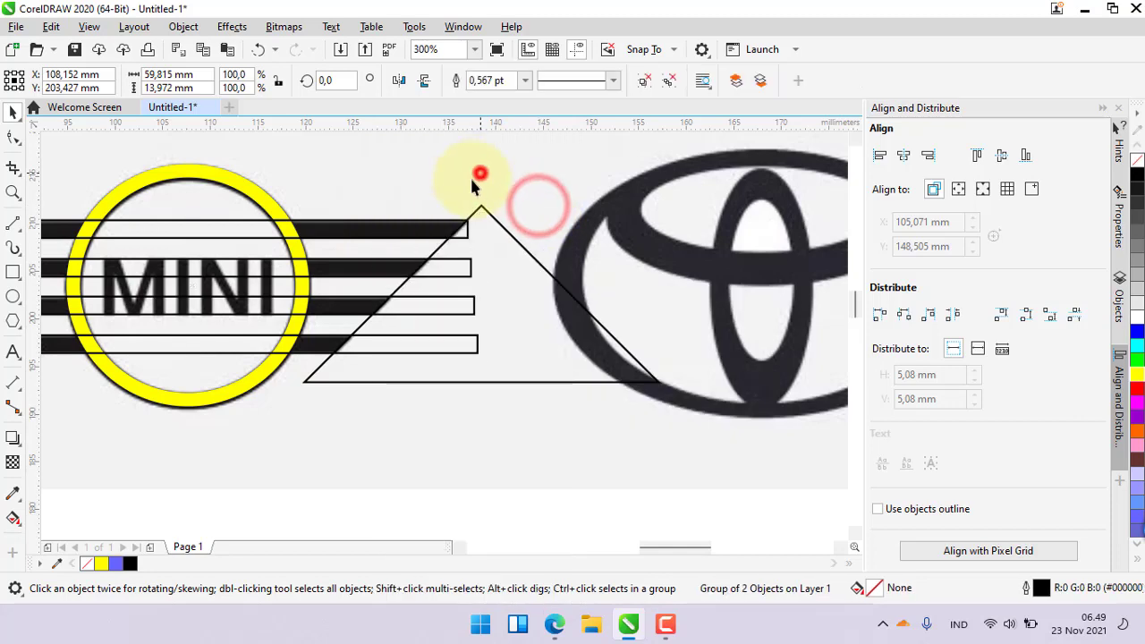
Step: Trim the right ends of all four grouped bars with the triangle
left_click(411, 220)
scroll(429, 315, "down", 1)
scroll(424, 315, "up", 1)
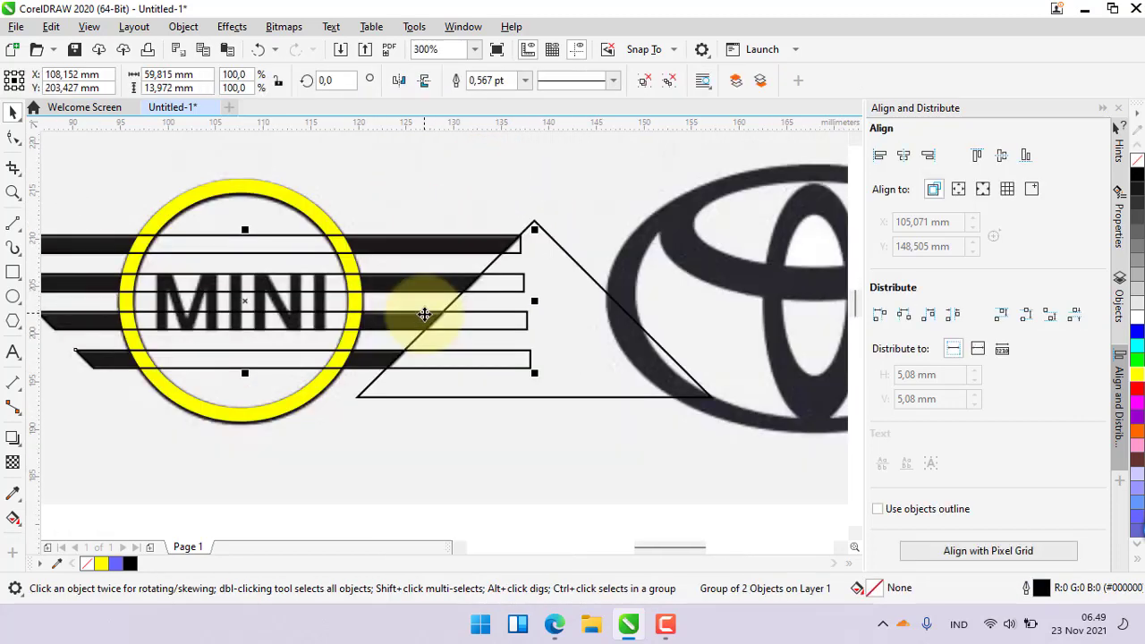
left_click(605, 338)
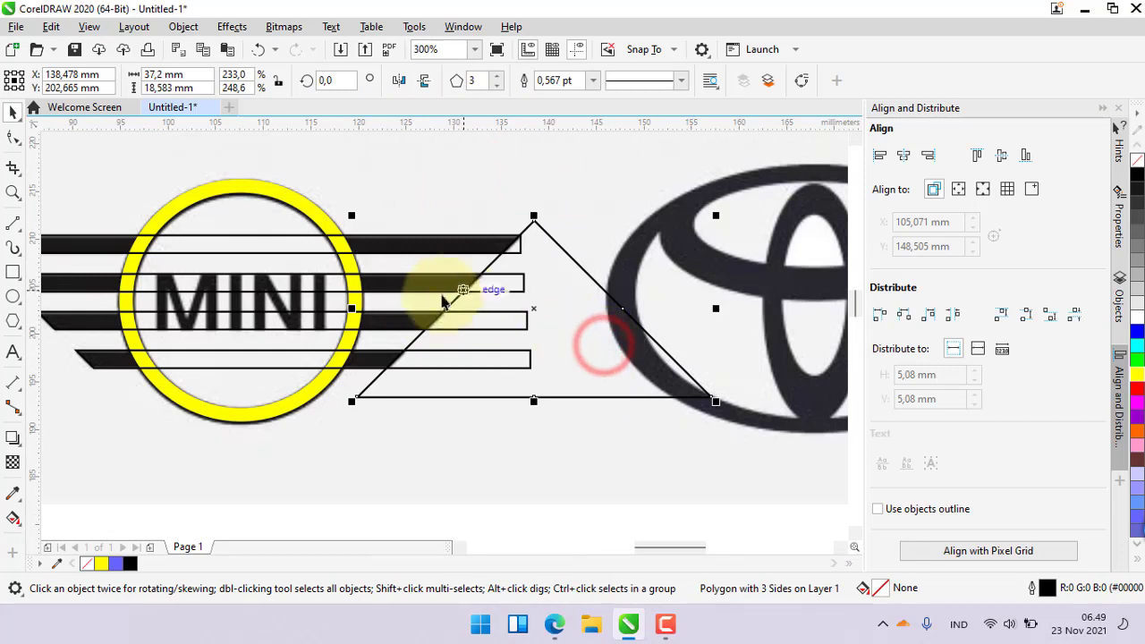
left_click(93, 325, "shift")
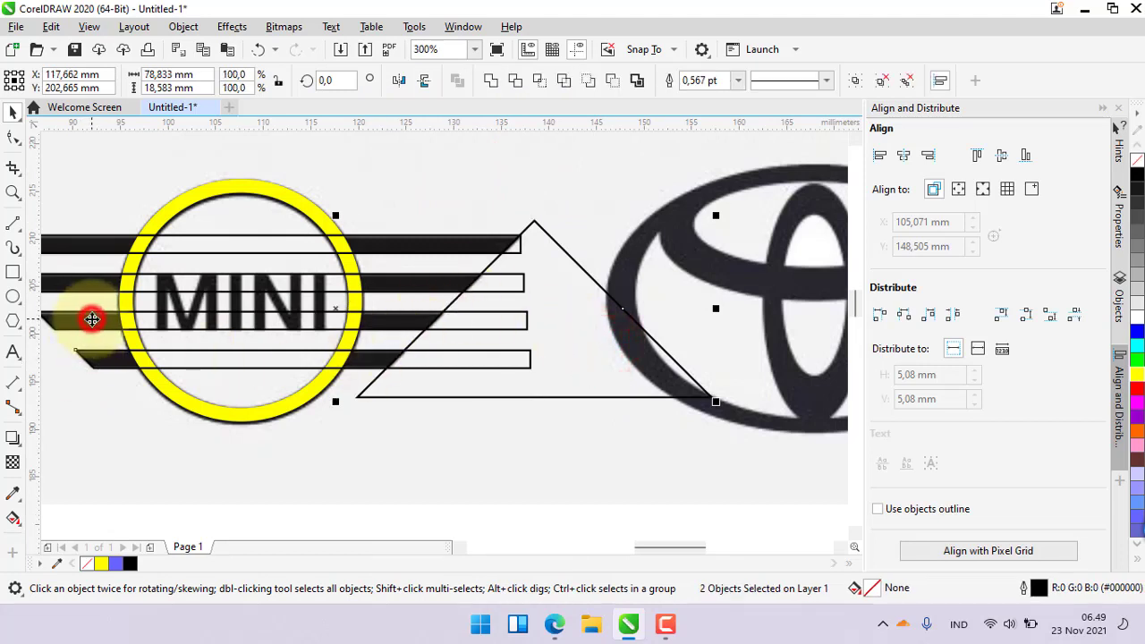
left_click(514, 80)
left_click(492, 194)
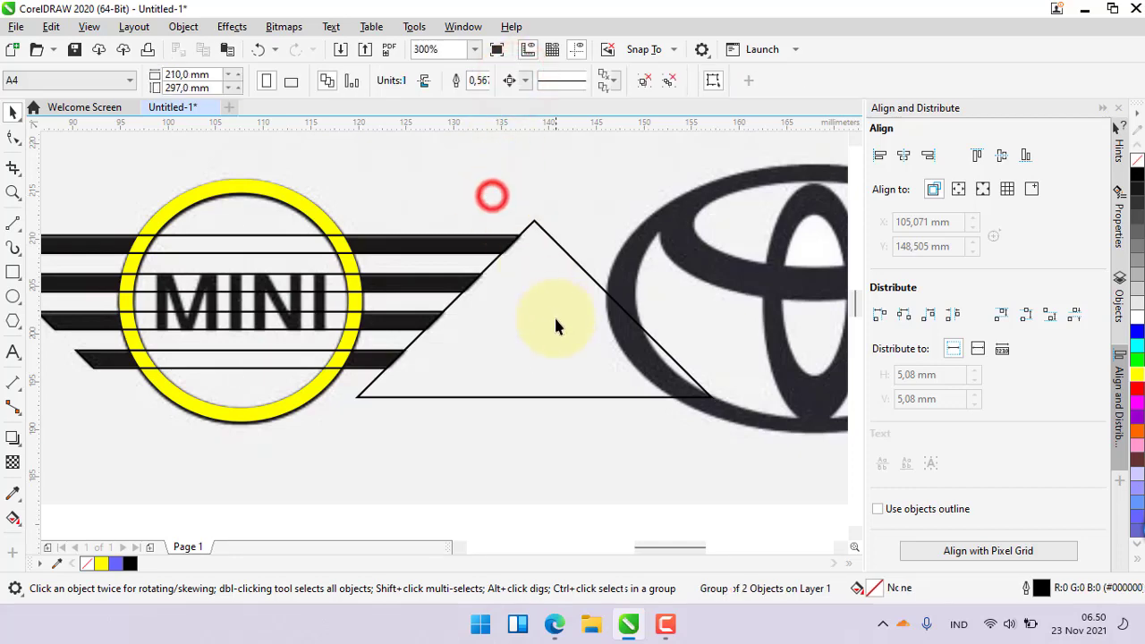
Step: Delete the triangle used for trimming the bars
left_click(555, 320)
key("Delete")
scroll(552, 325, "down", 2)
scroll(438, 304, "up", 2)
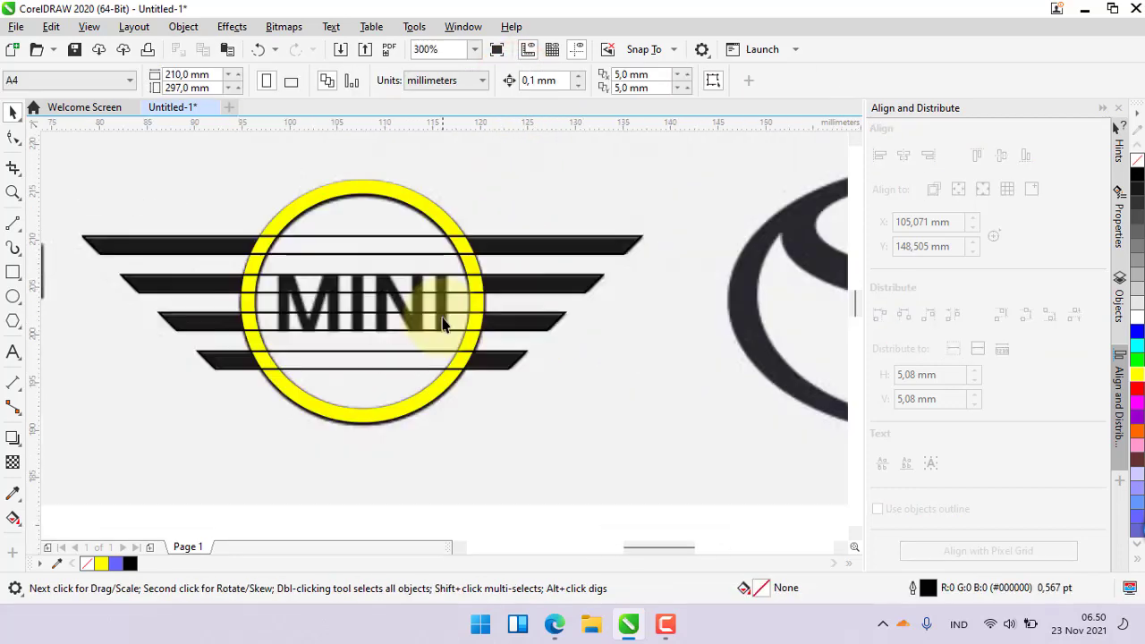
left_click_drag(506, 245, 674, 278)
key("Escape")
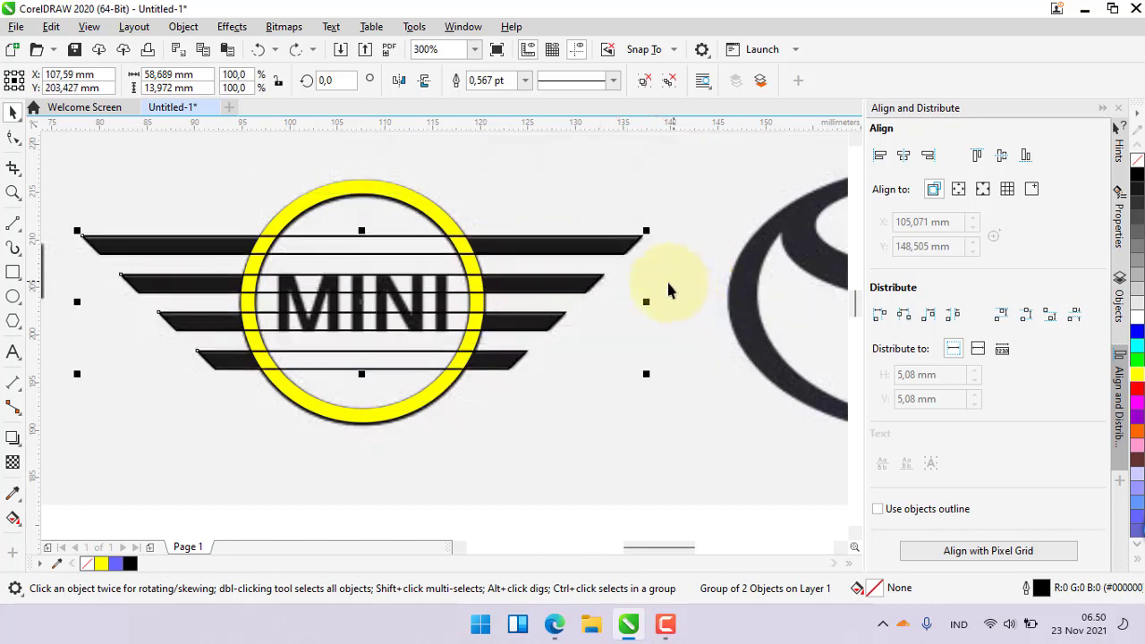
left_click(603, 389)
Step: Fill the group of four wing bars with black
left_click(563, 246)
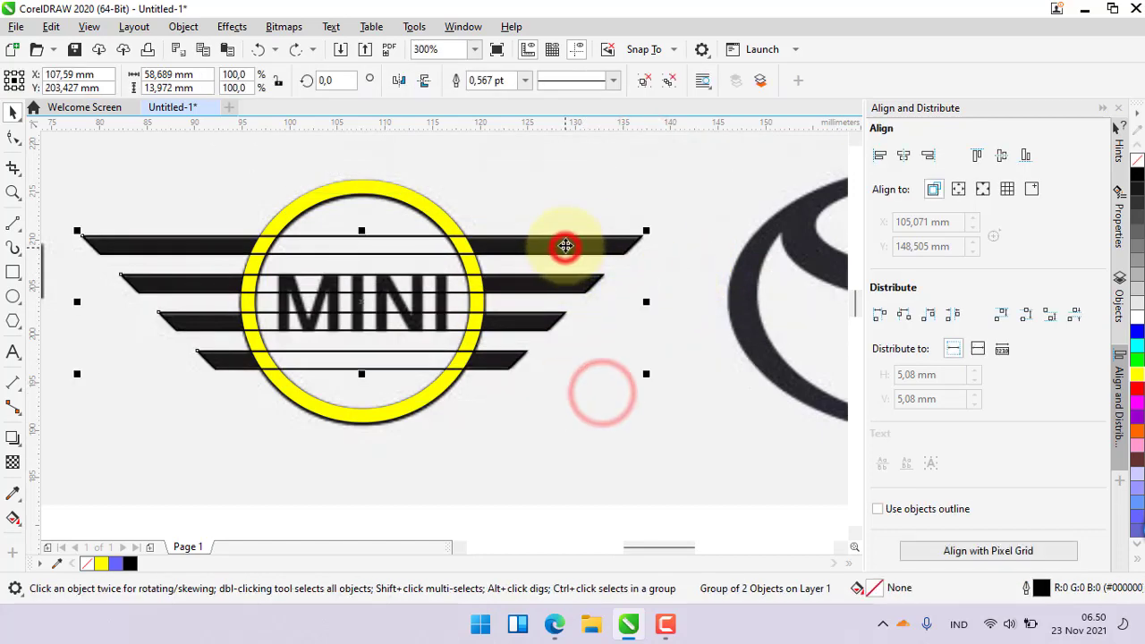
left_click(1137, 175)
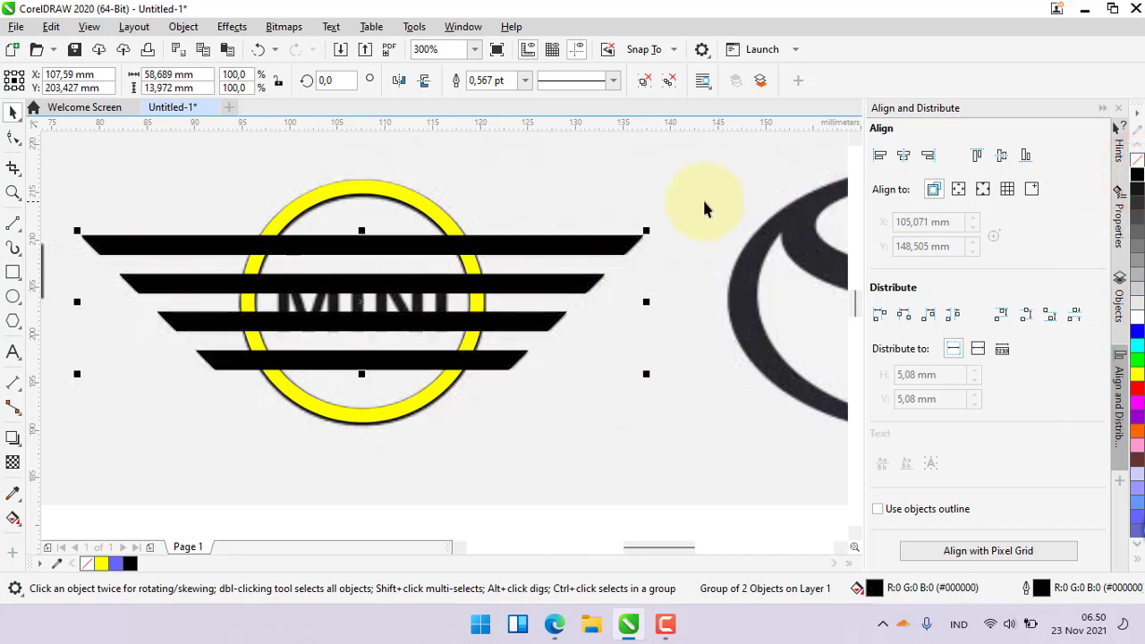
left_click(608, 216)
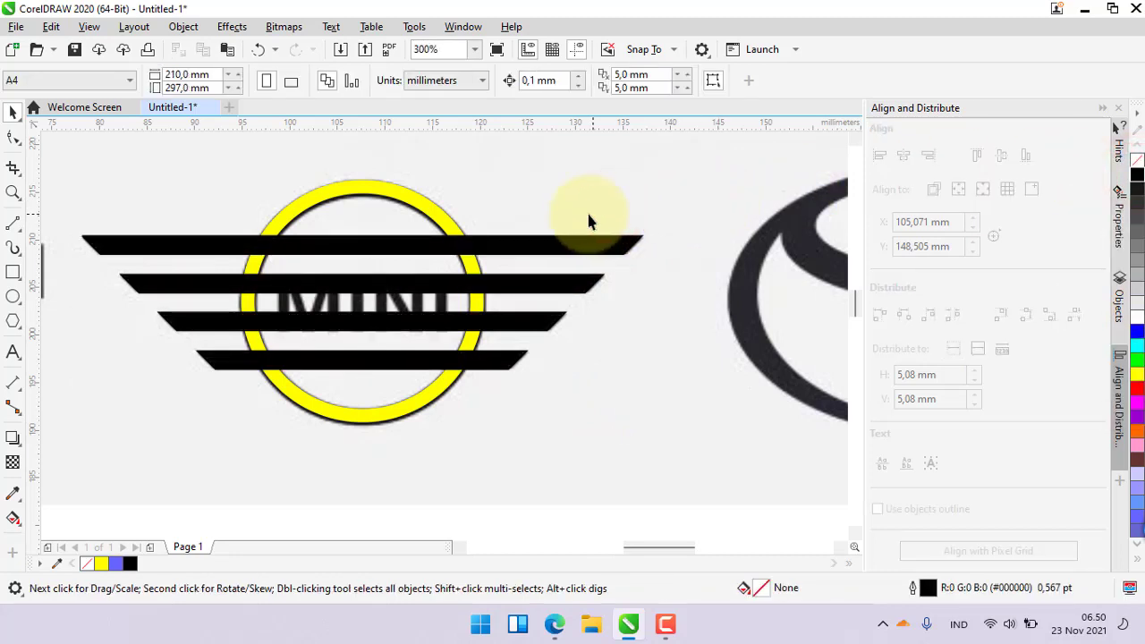
left_click(572, 221)
scroll(447, 280, "up", 1)
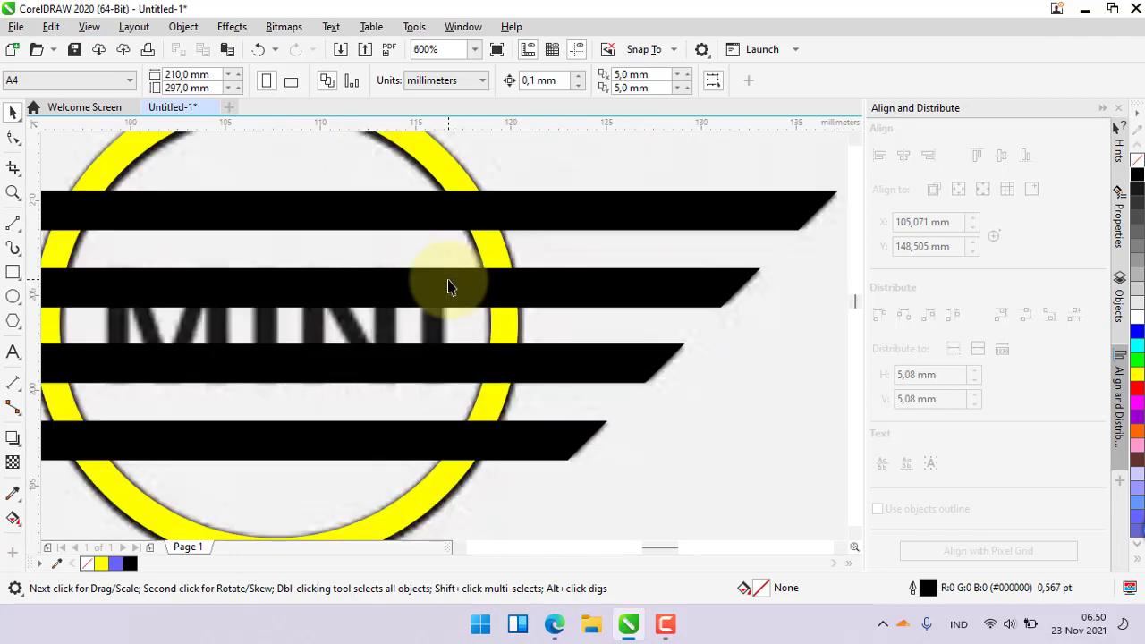
scroll(450, 286, "down", 3)
scroll(450, 286, "up", 2)
left_click(486, 193)
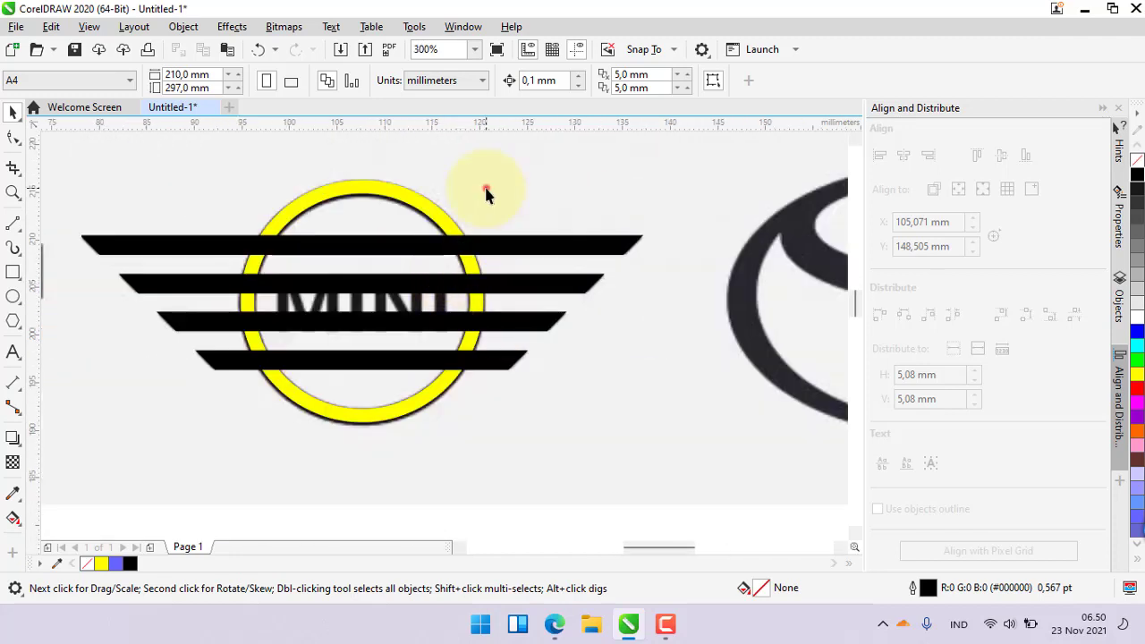
Step: Reorder the group of black wing bars so it lies behind the yellow ring
left_click(492, 248)
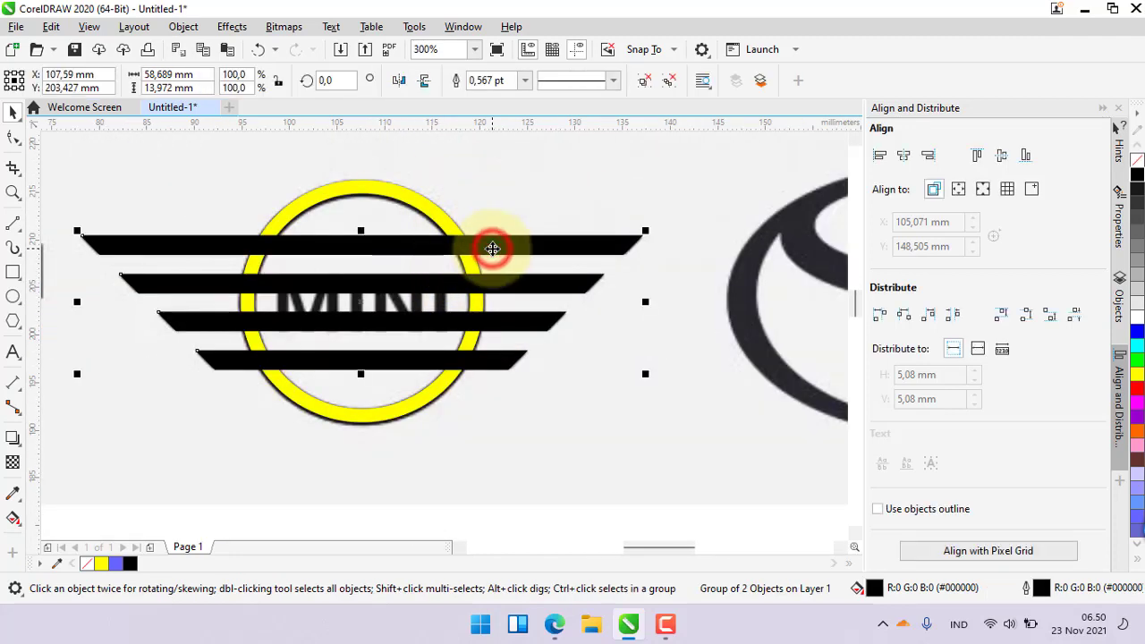
right_click(492, 249)
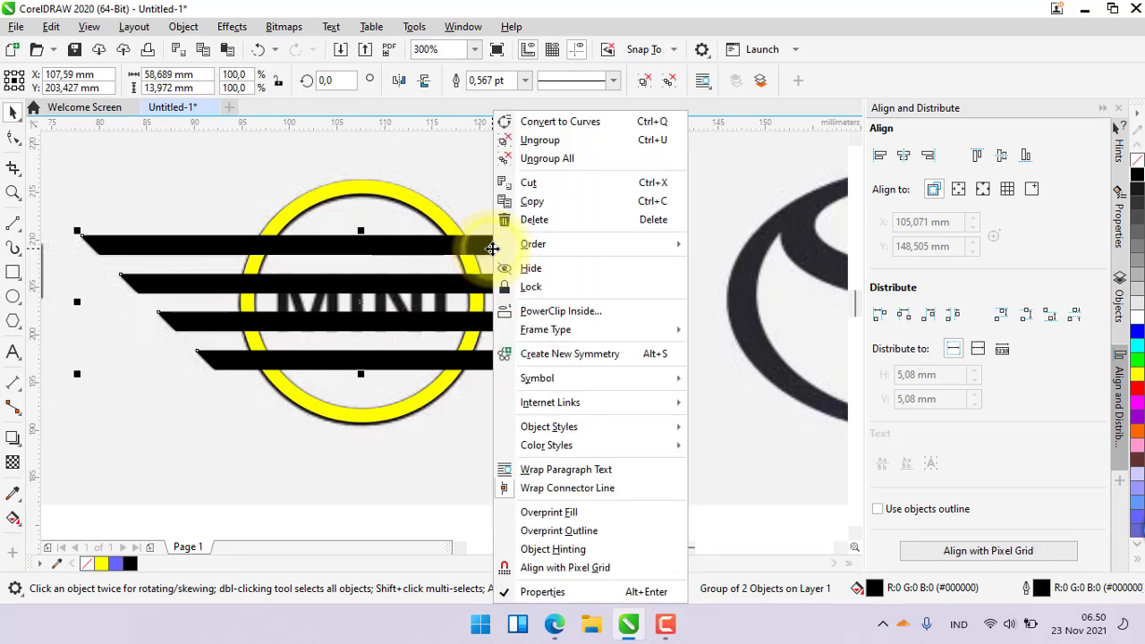
left_click(464, 156)
left_click(518, 153)
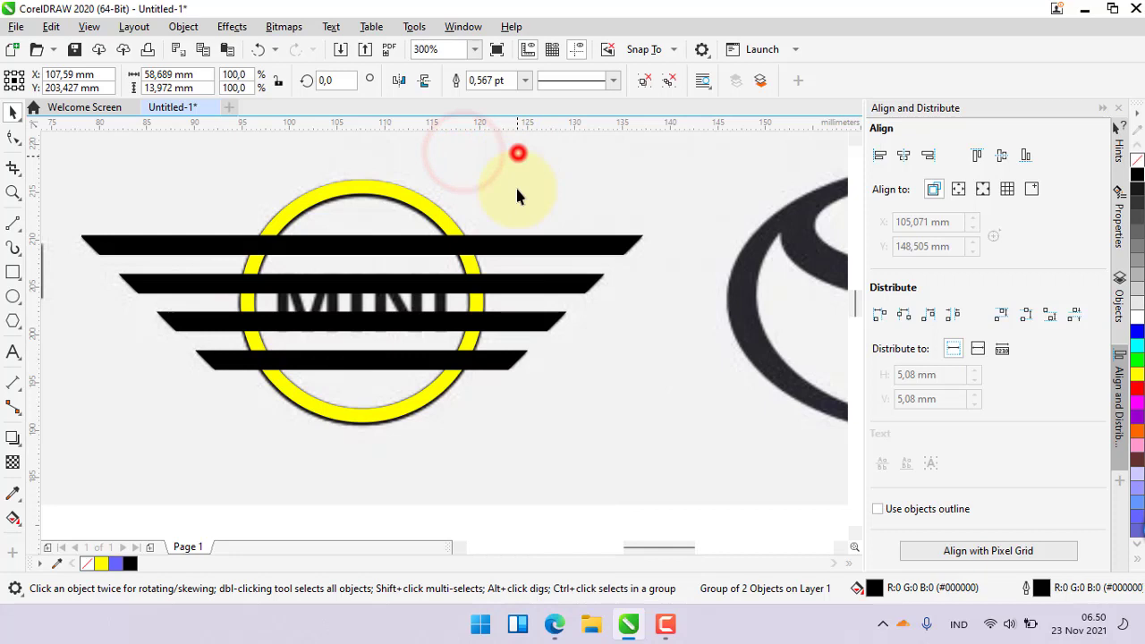
left_click(515, 249)
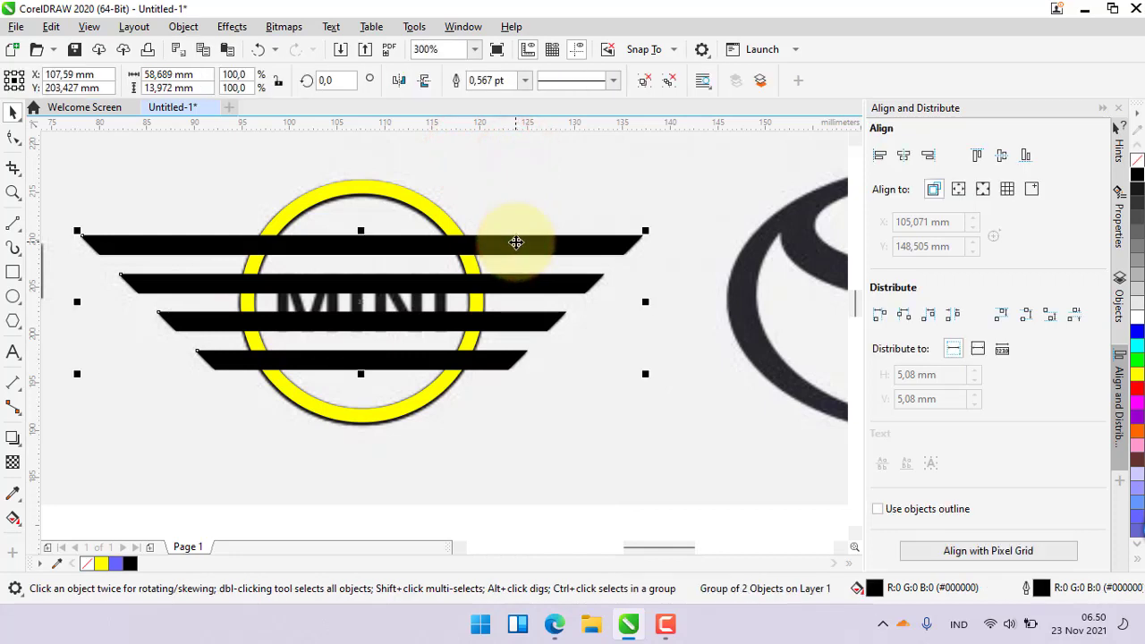
left_click(186, 27)
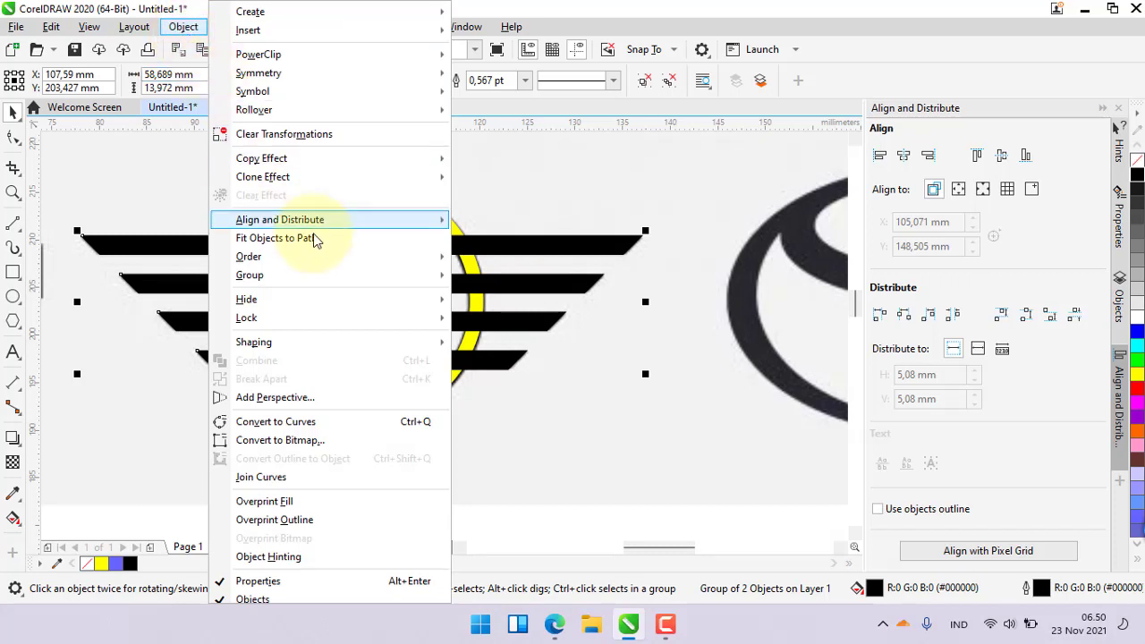
mouse_move(324, 260)
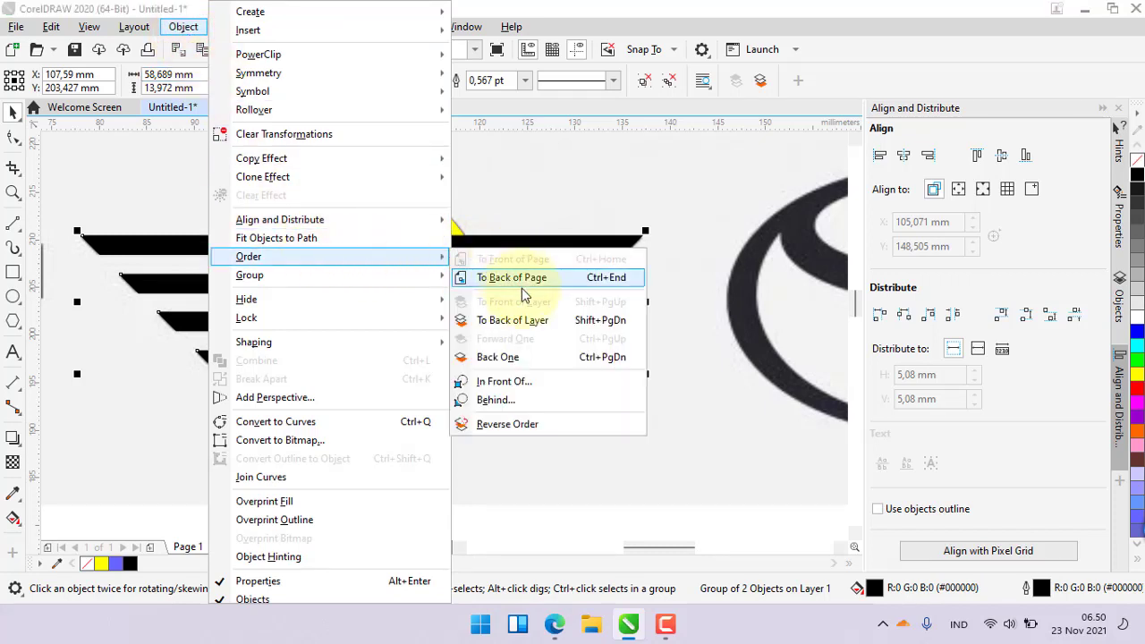
left_click(518, 401)
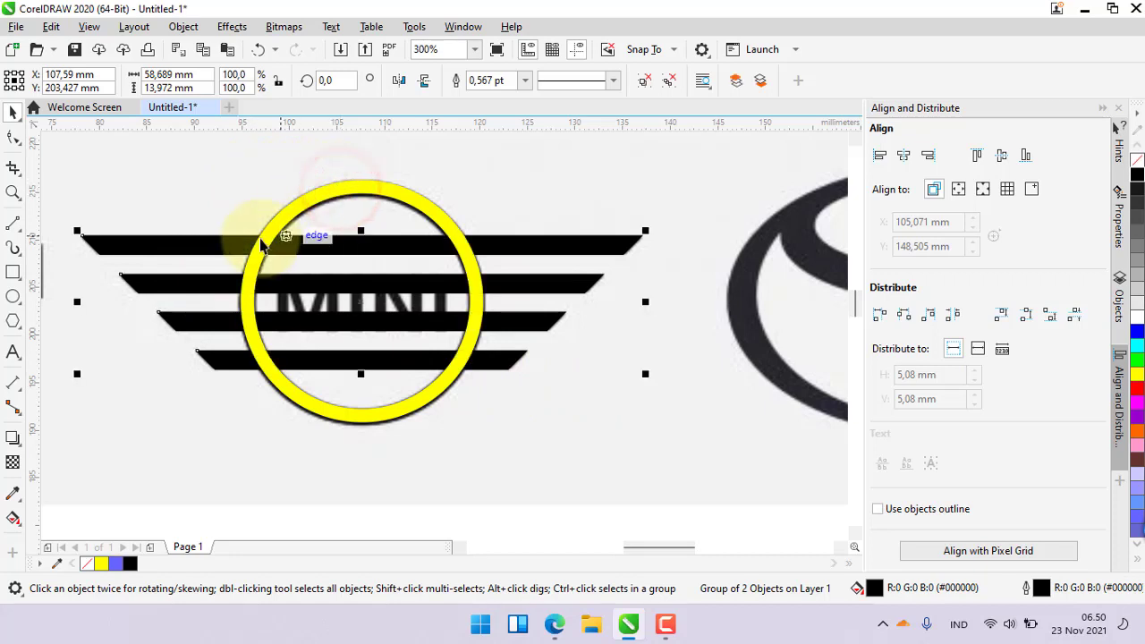
left_click(487, 183)
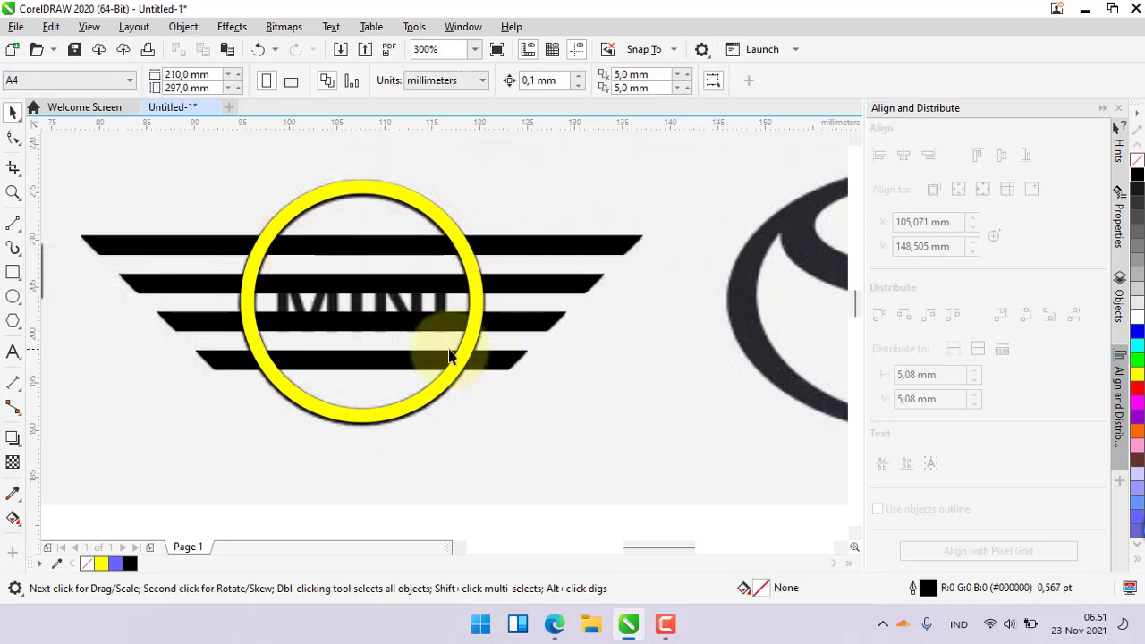
left_click(542, 134)
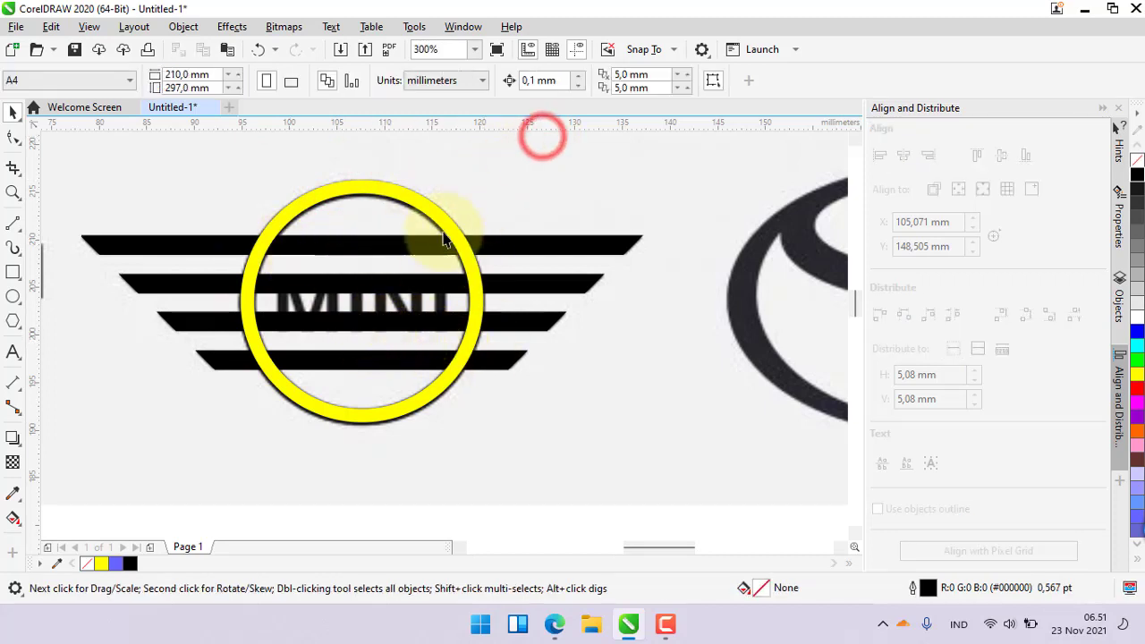
Step: Add the artistic text "MINI" at the lower edge of the yellow ring and make it bold
scroll(435, 248, "up", 1)
scroll(435, 248, "down", 1)
scroll(332, 325, "up", 1)
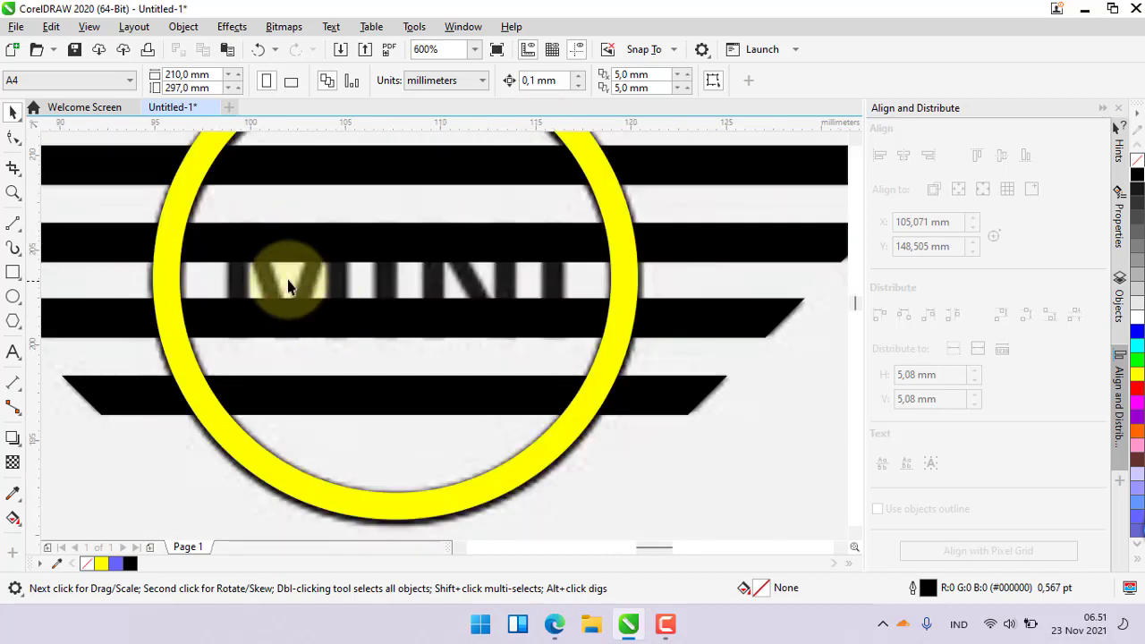
scroll(134, 338, "down", 1)
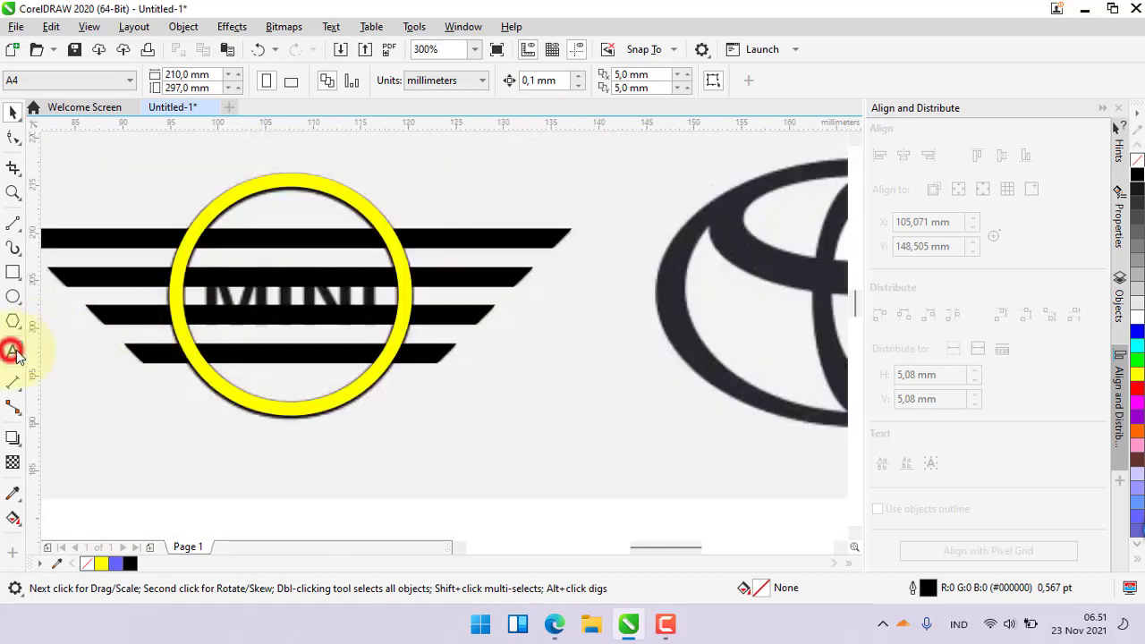
left_click(13, 351)
left_click(226, 457)
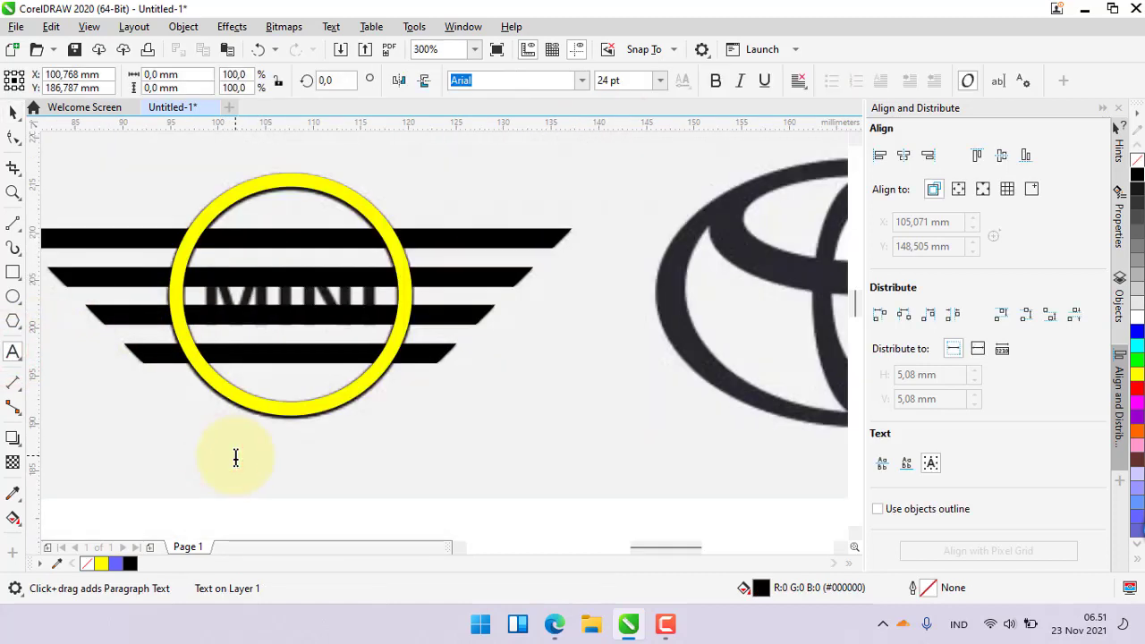
type("MINI")
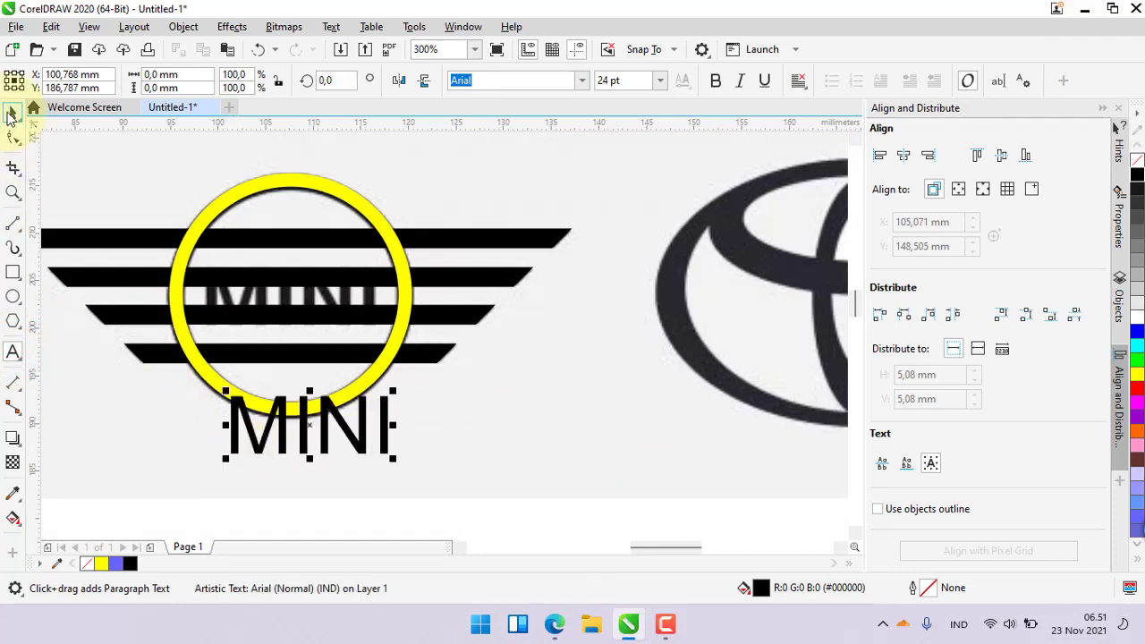
left_click(13, 109)
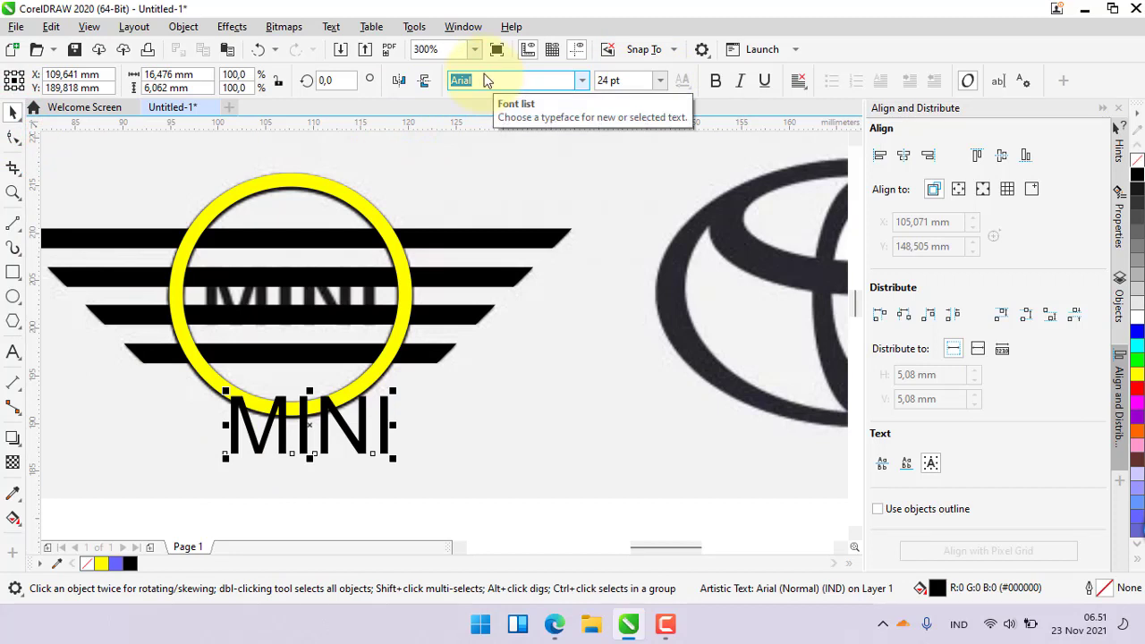
left_click(714, 81)
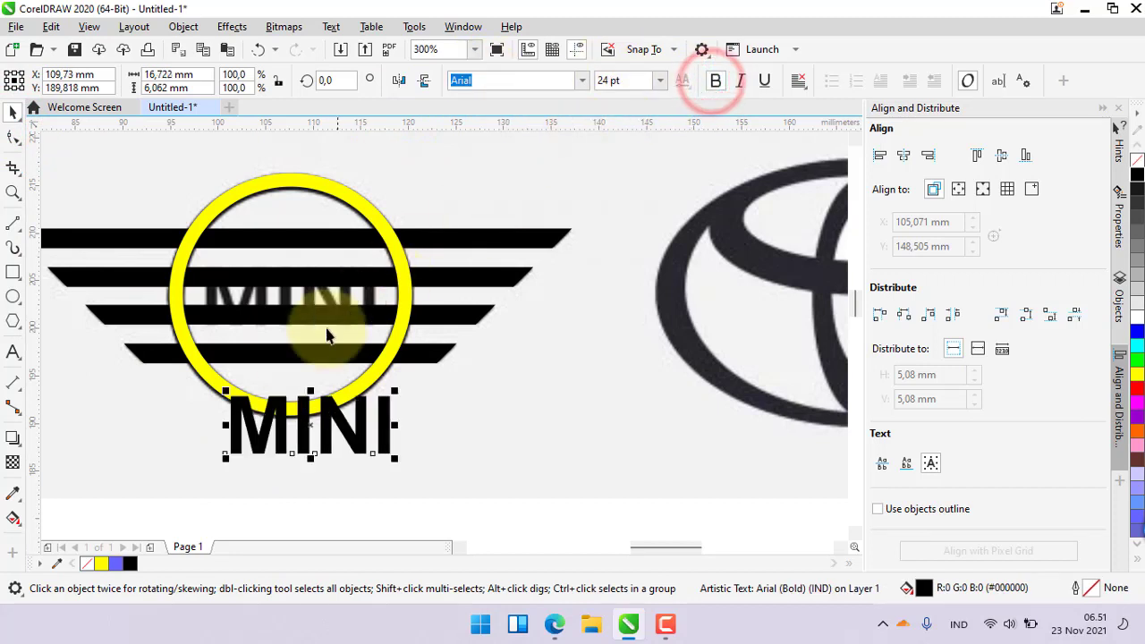
Step: Move the MINI text up inside the ring onto the lettering of the reference bitmap
scroll(266, 384, "up", 2)
left_click_drag(286, 435, 260, 186)
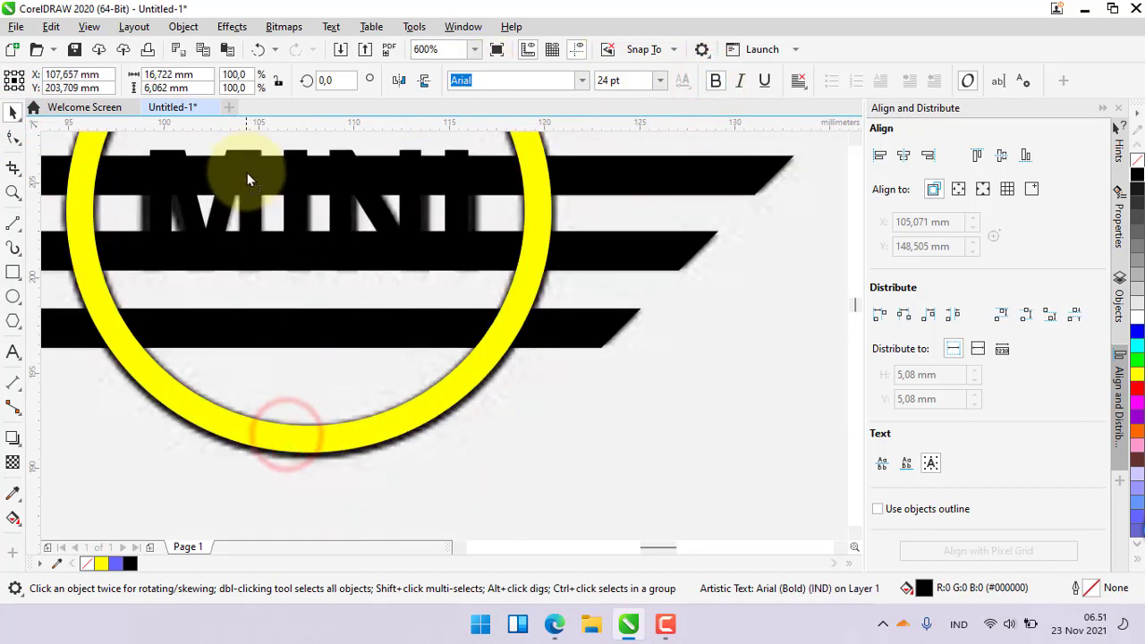
scroll(246, 183, "down", 2)
scroll(222, 225, "up", 2)
left_click_drag(221, 224, 229, 270)
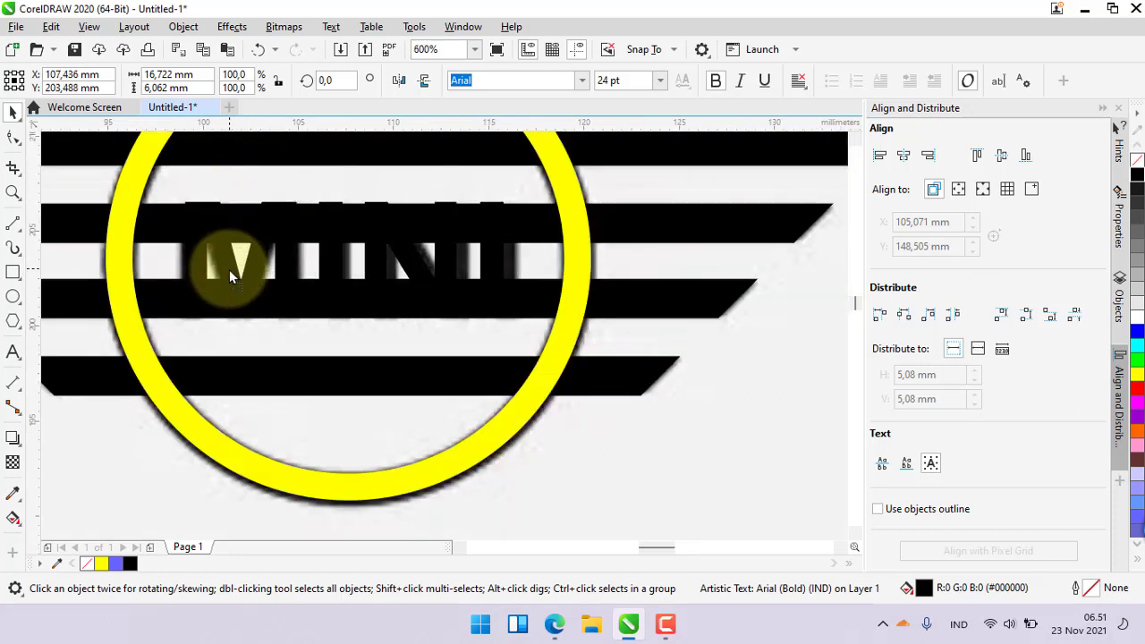
Step: Move the group of wing bars down below the ring, clear of the reference lettering
scroll(527, 268, "down", 2)
left_click_drag(557, 200, 546, 419)
scroll(426, 264, "up", 2)
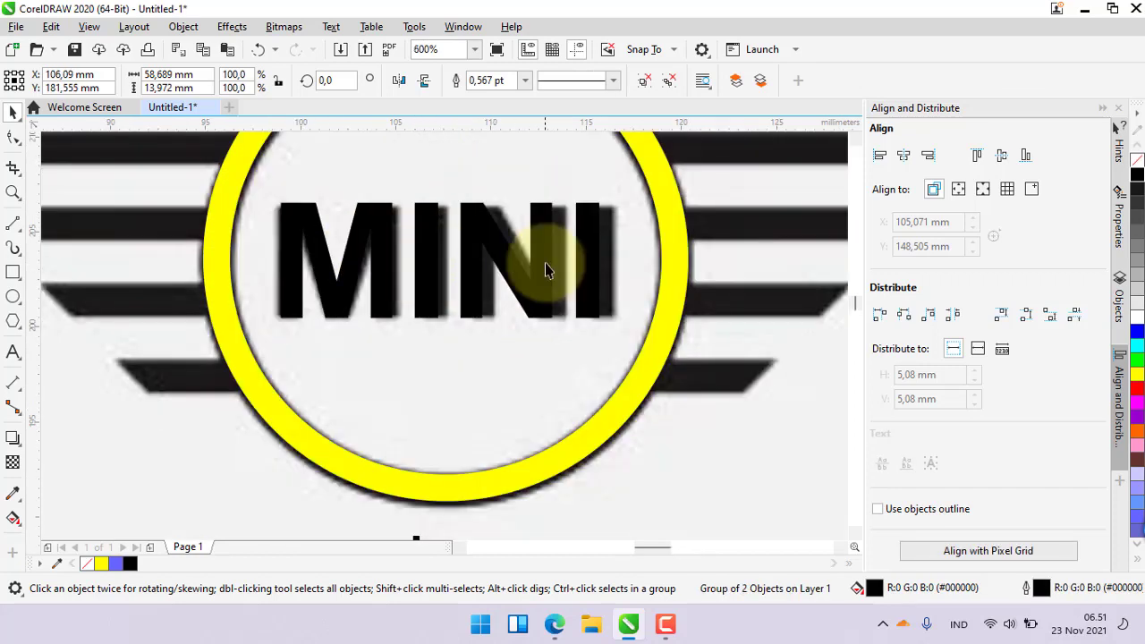
Step: Resize the MINI text to about 17.4 mm wide and 5.7 mm high to match the reference lettering
left_click(591, 255)
left_click_drag(599, 255, 618, 256)
left_click(446, 206)
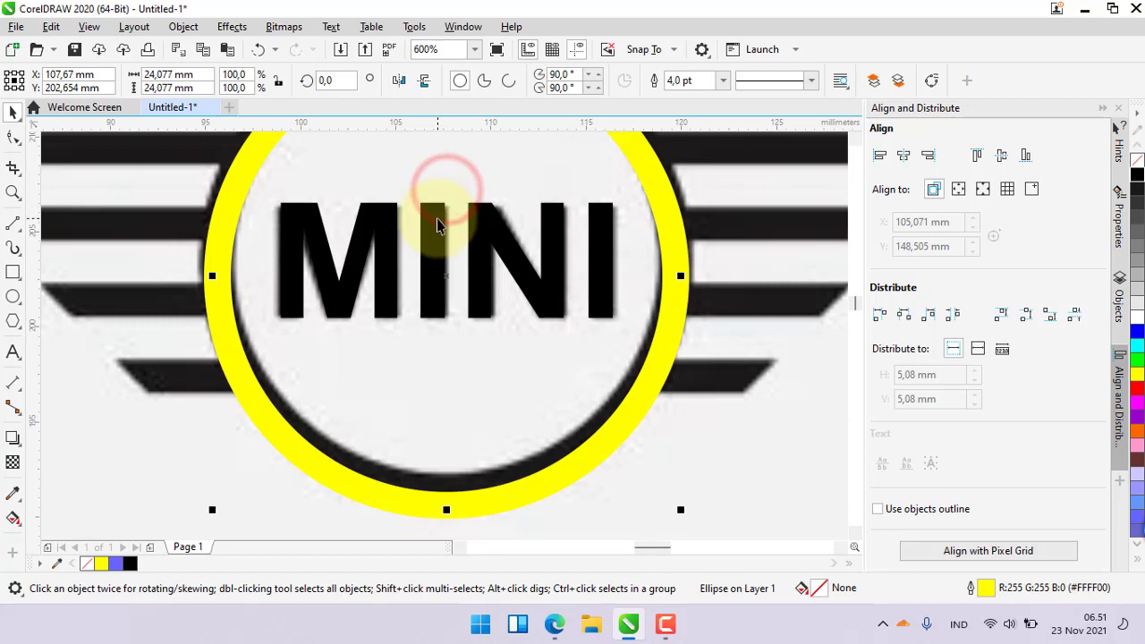
mouse_move(446, 206)
left_mouse_down()
mouse_move(444, 190)
mouse_move(442, 250)
mouse_move(447, 205)
left_mouse_up()
left_click(441, 211)
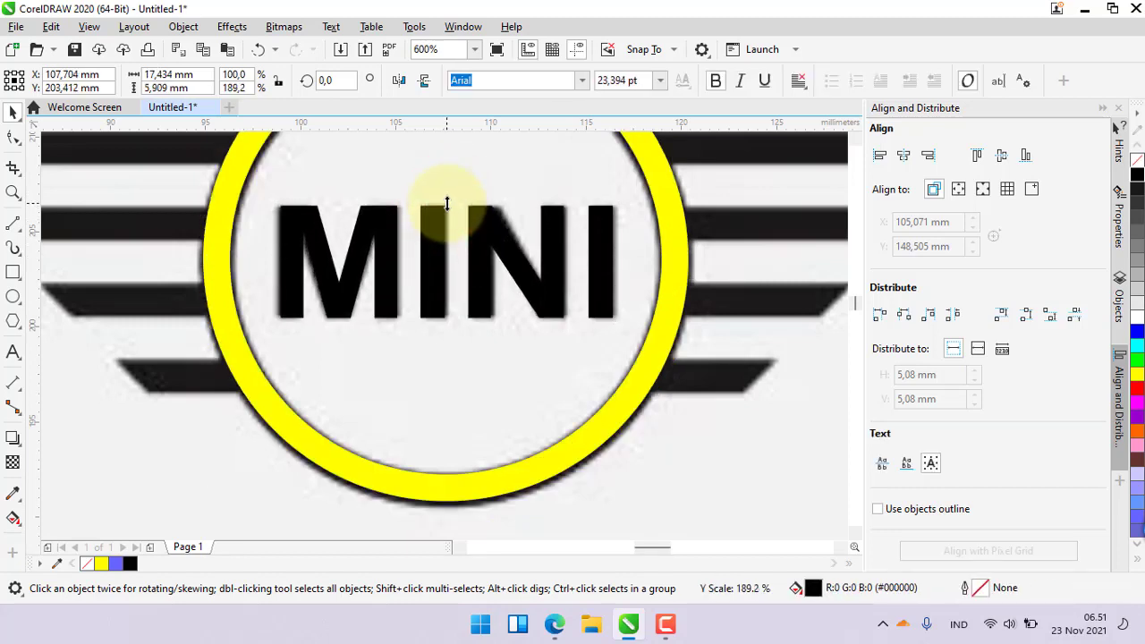
mouse_move(447, 320)
left_mouse_down()
mouse_move(447, 299)
mouse_move(447, 320)
left_mouse_up()
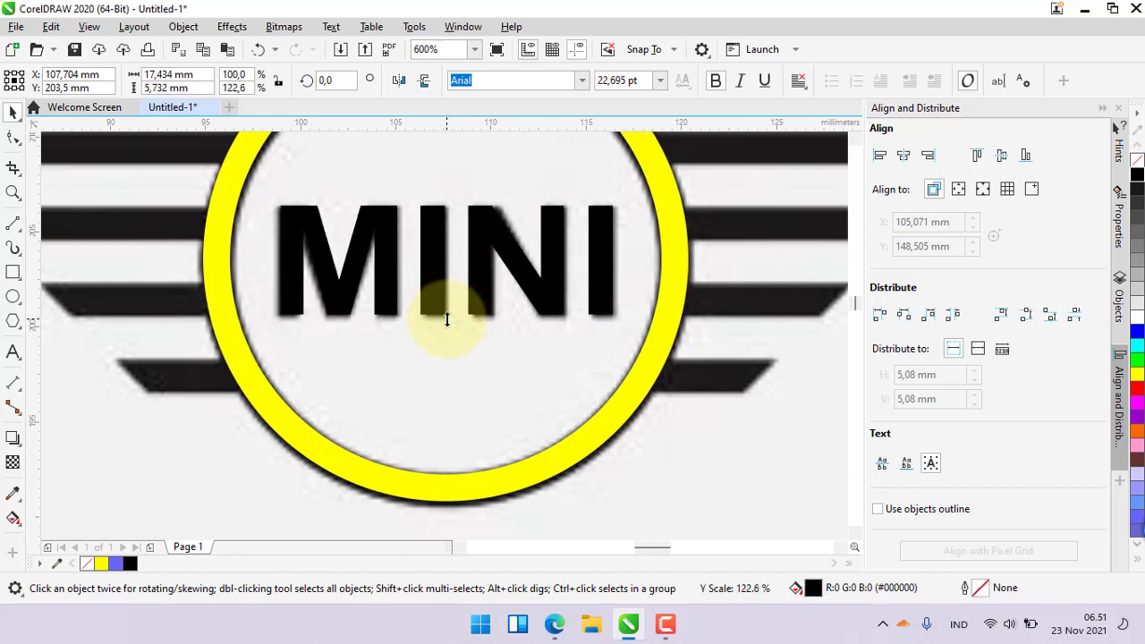
scroll(439, 313, "down", 2)
left_click(722, 338)
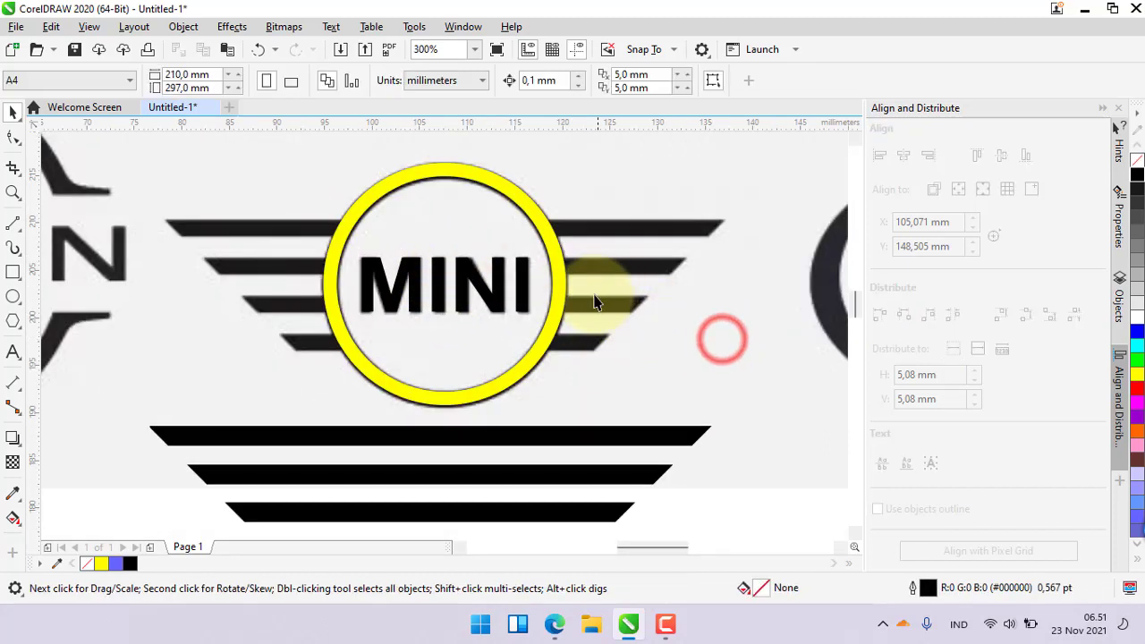
Step: Move the group of wing bars back up and fit it exactly over the reference wings
scroll(537, 394, "down", 2)
scroll(581, 391, "up", 2)
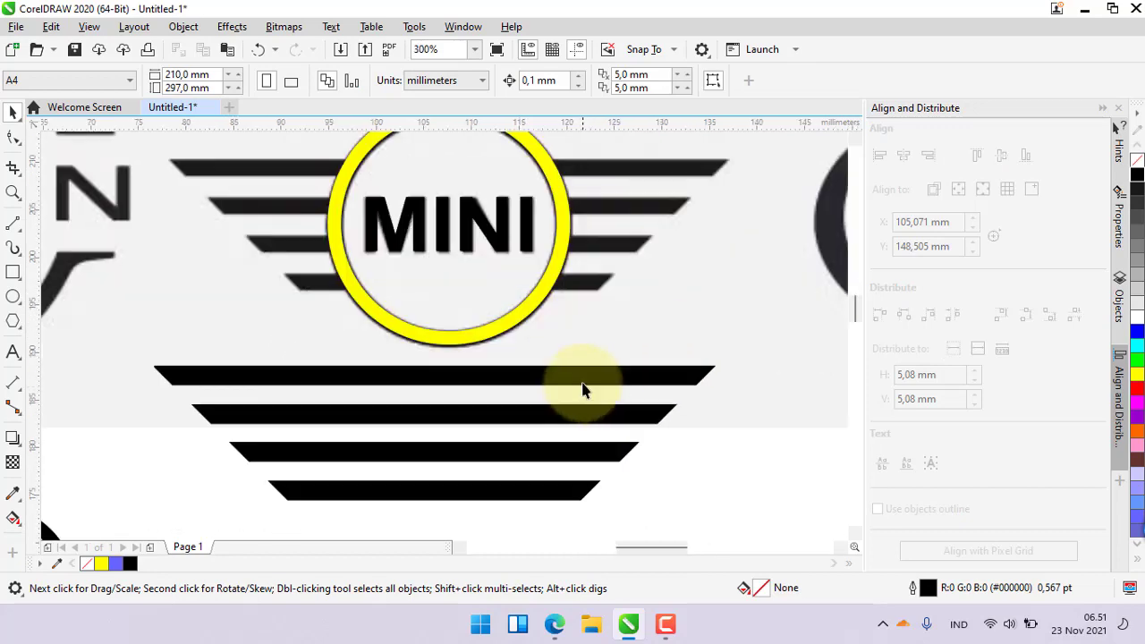
left_click_drag(582, 384, 593, 169)
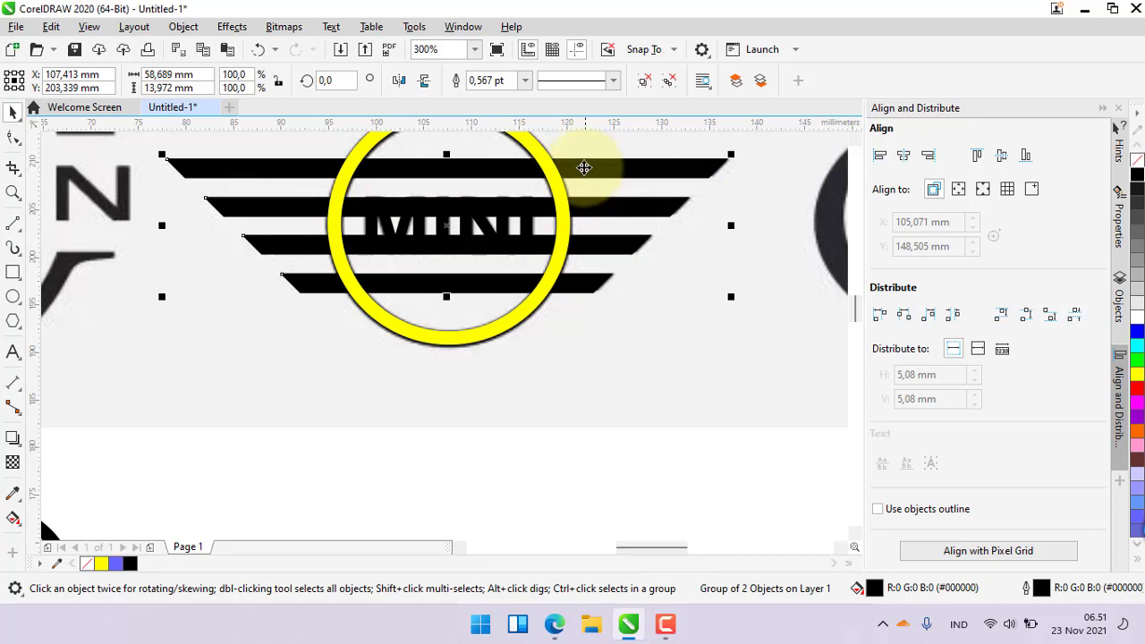
scroll(584, 168, "up", 2)
scroll(627, 211, "down", 2)
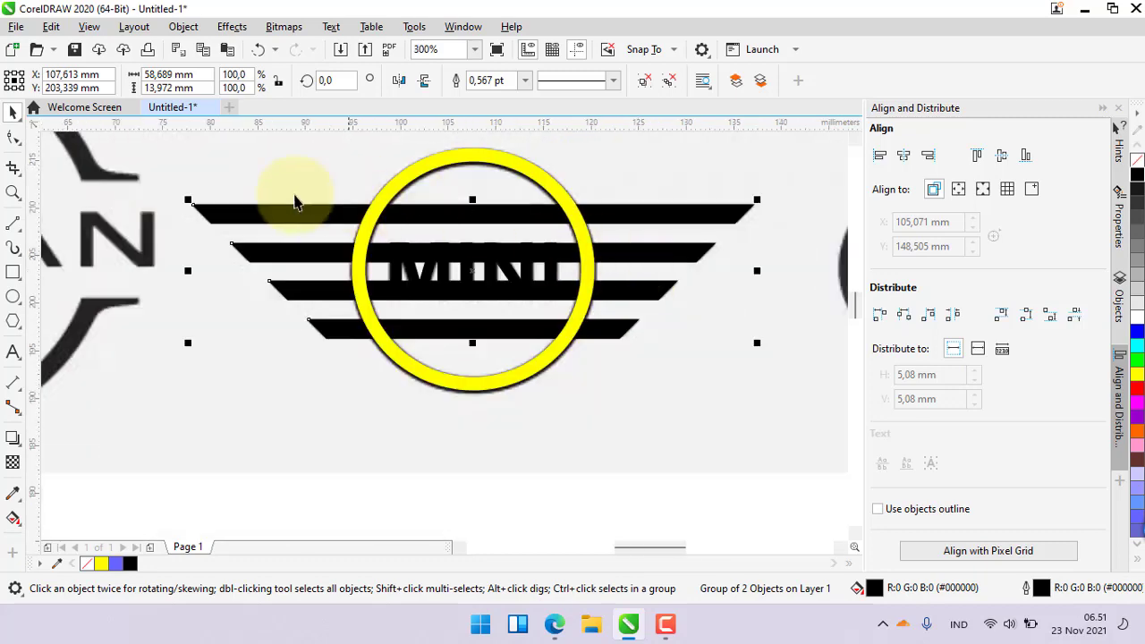
scroll(225, 238, "up", 4)
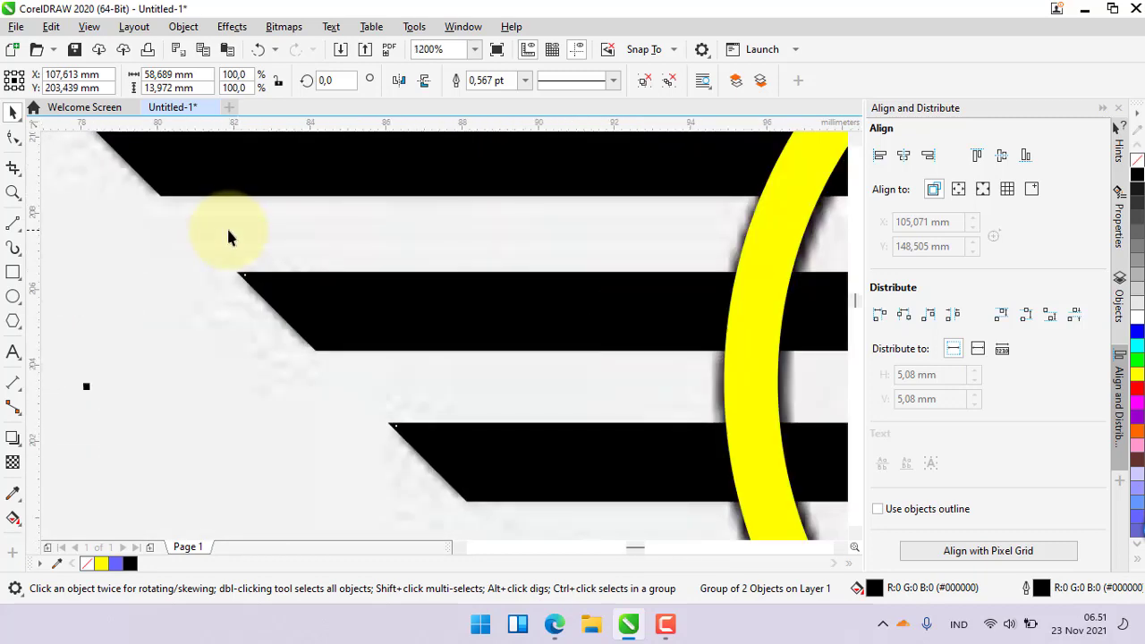
scroll(227, 234, "down", 4)
left_click(542, 410)
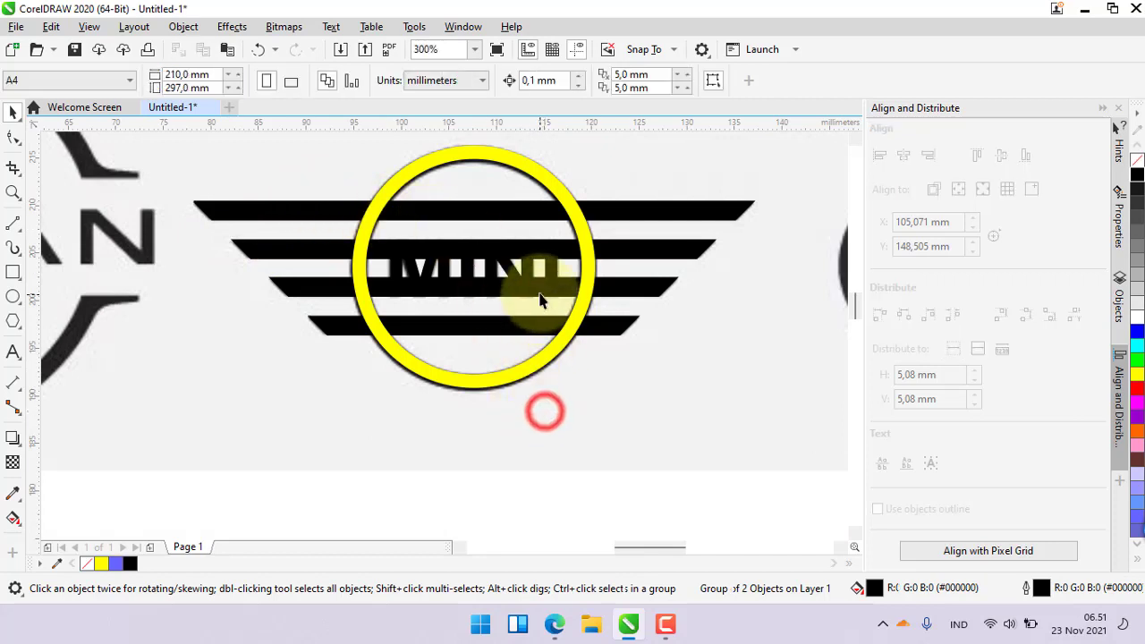
Step: Fill the MINI text with red
left_click(531, 273)
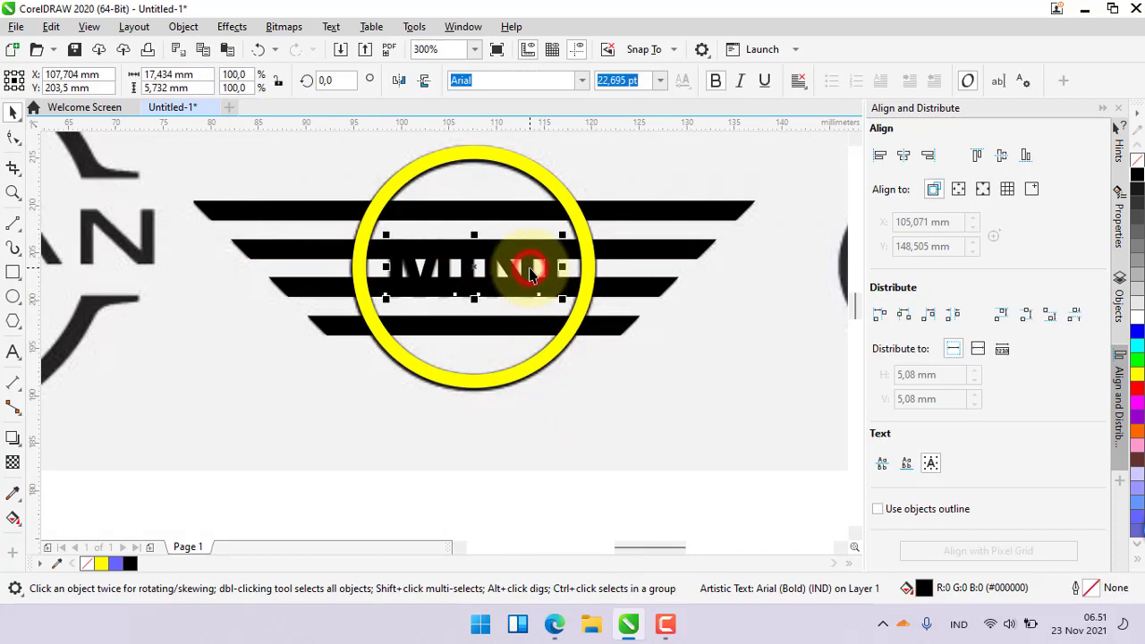
left_click(1138, 392)
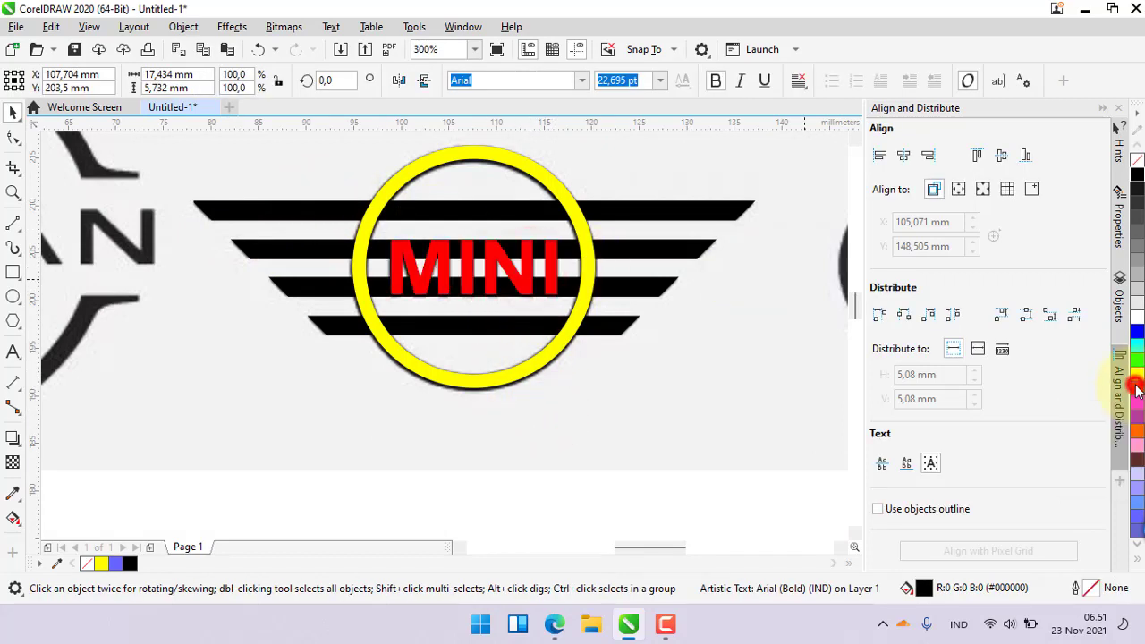
left_click(731, 427)
scroll(533, 261, "up", 2)
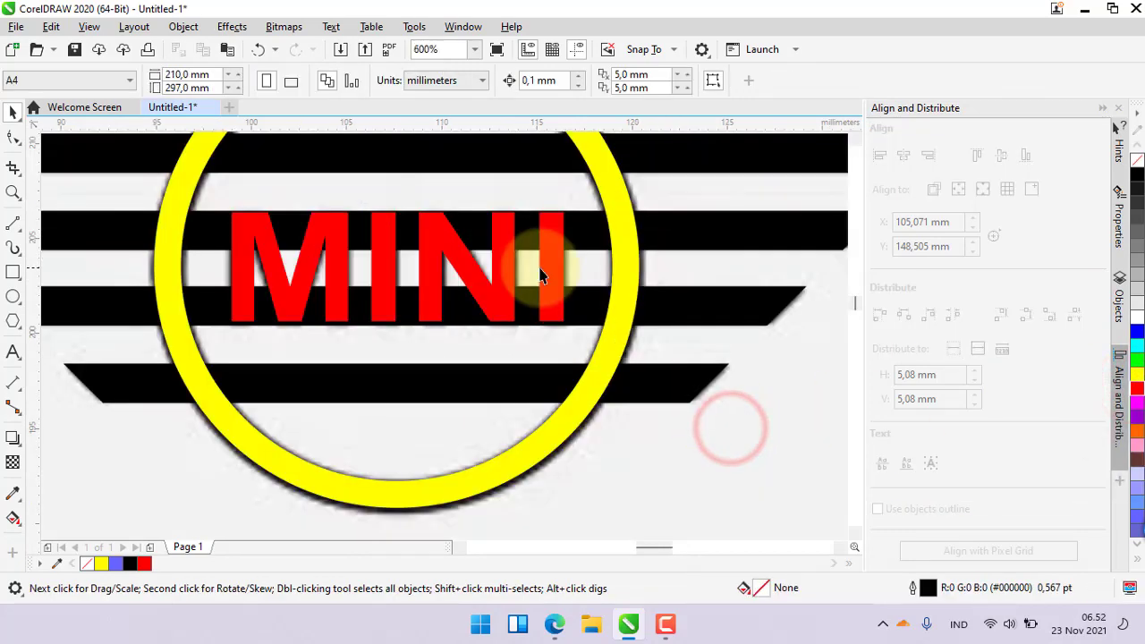
scroll(463, 309, "down", 2)
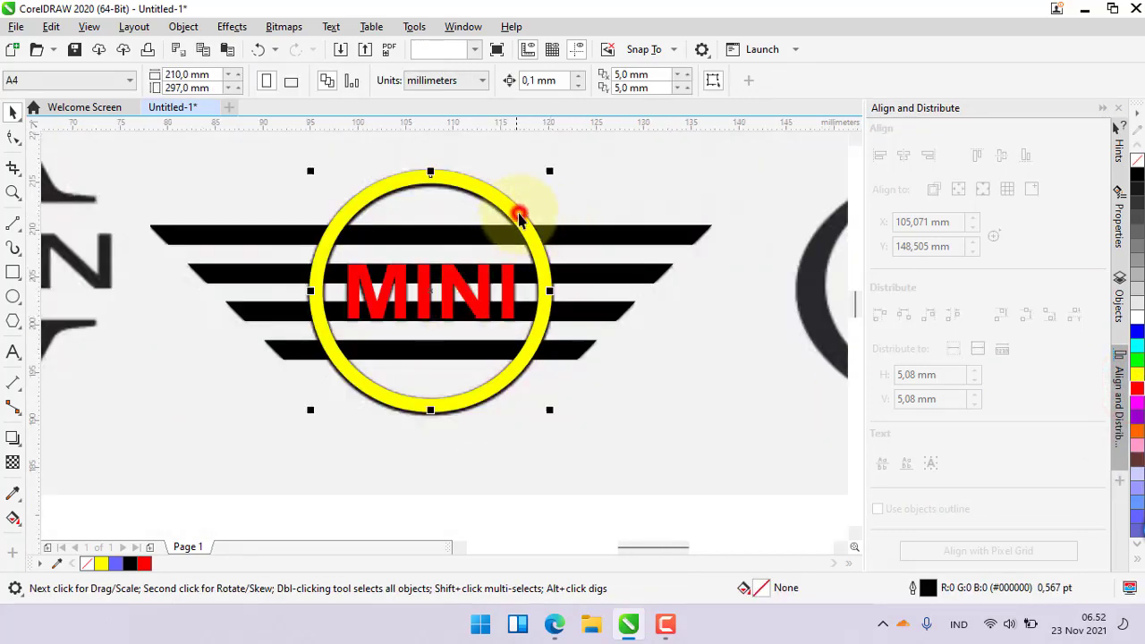
Step: Fill the inside of the MINI ring with white
left_click(519, 216)
scroll(519, 215, "up", 1)
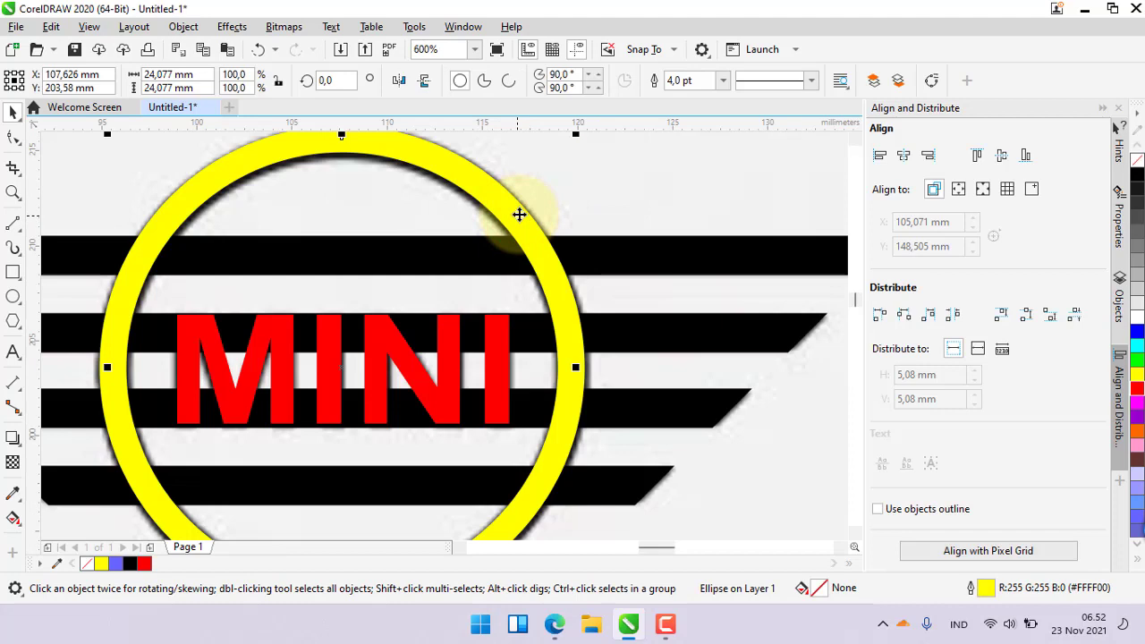
scroll(519, 215, "down", 1)
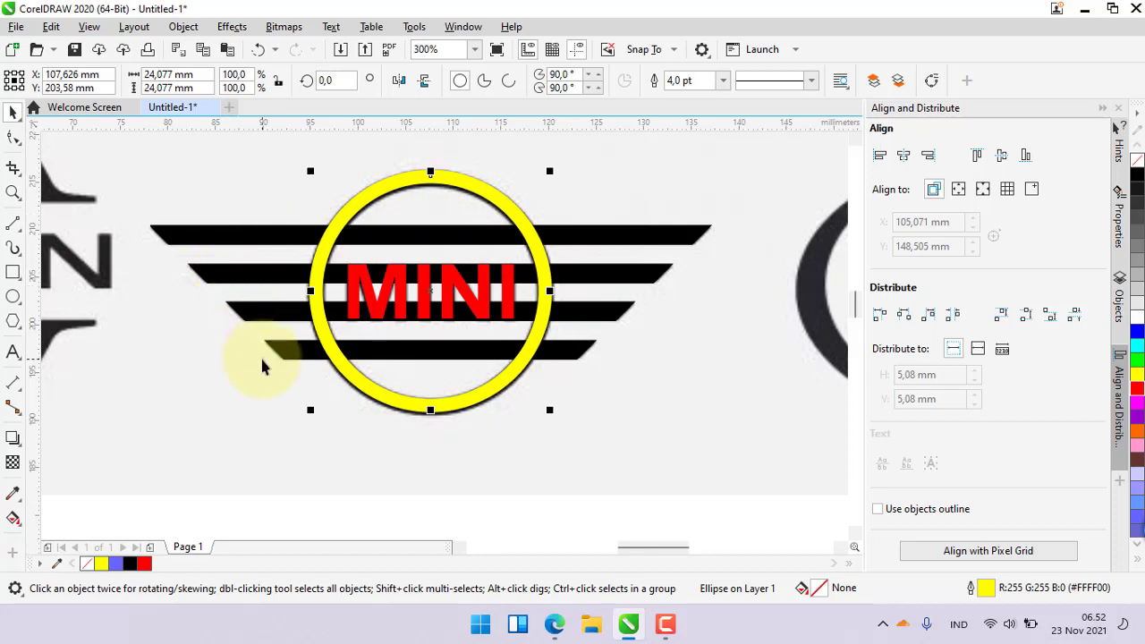
left_click(1137, 320)
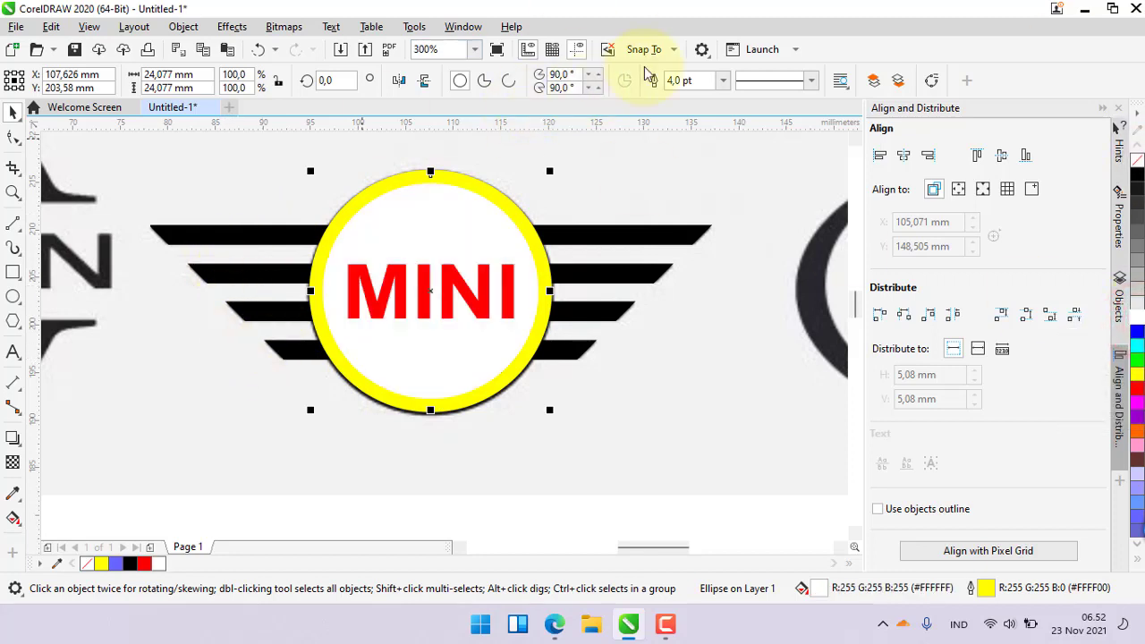
Step: Change the MINI ring's outline colour to black
left_click_drag(664, 148, 666, 132)
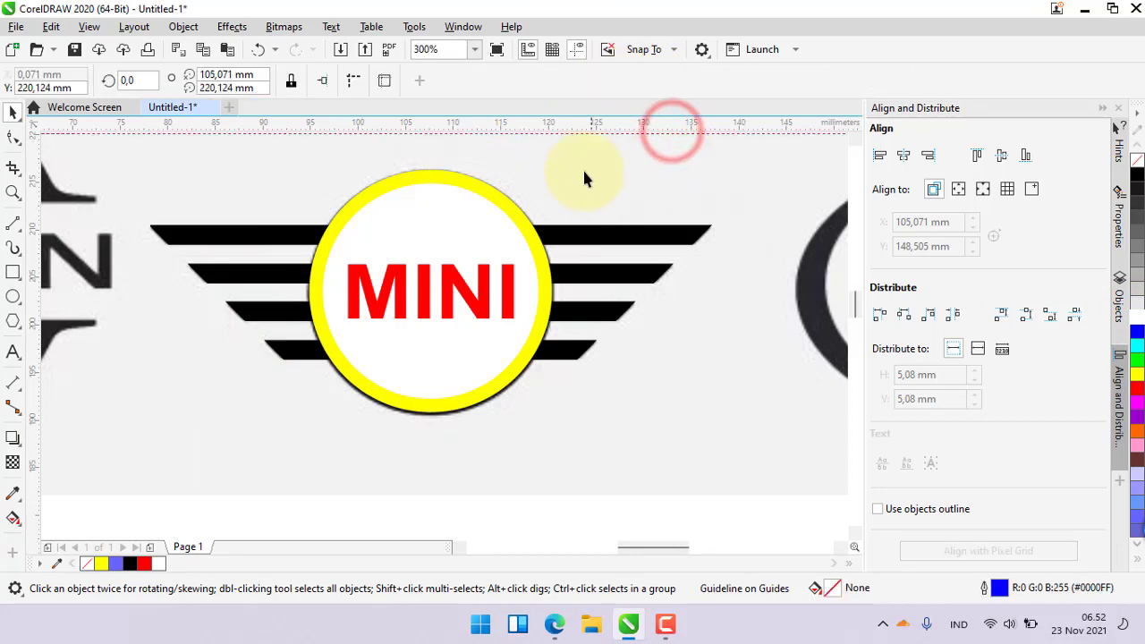
left_click(525, 227)
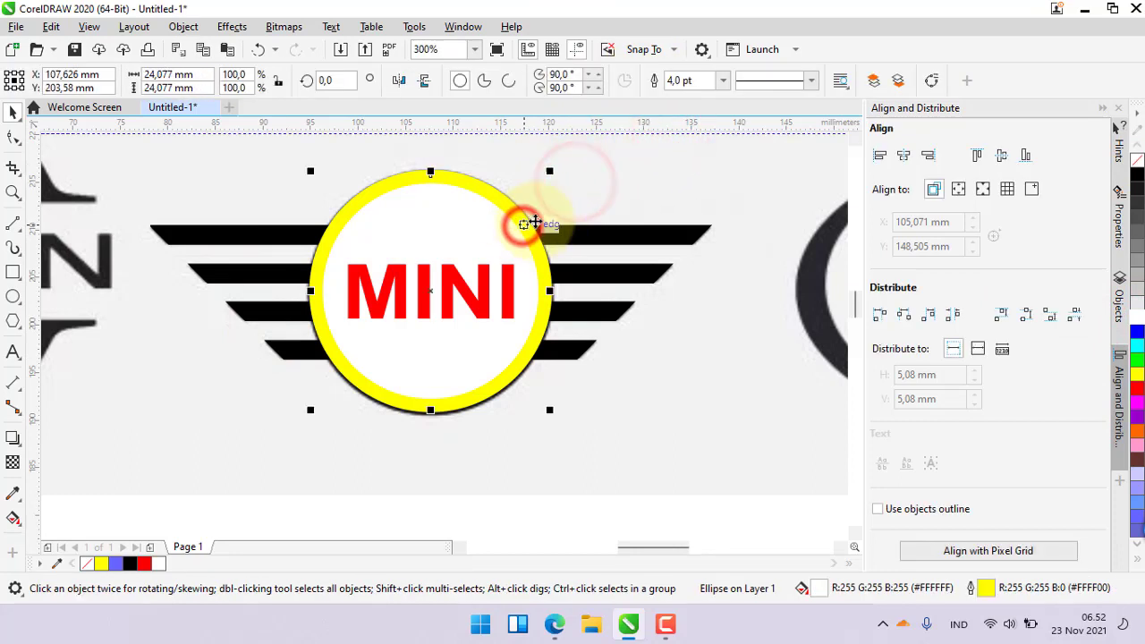
right_click(1137, 173)
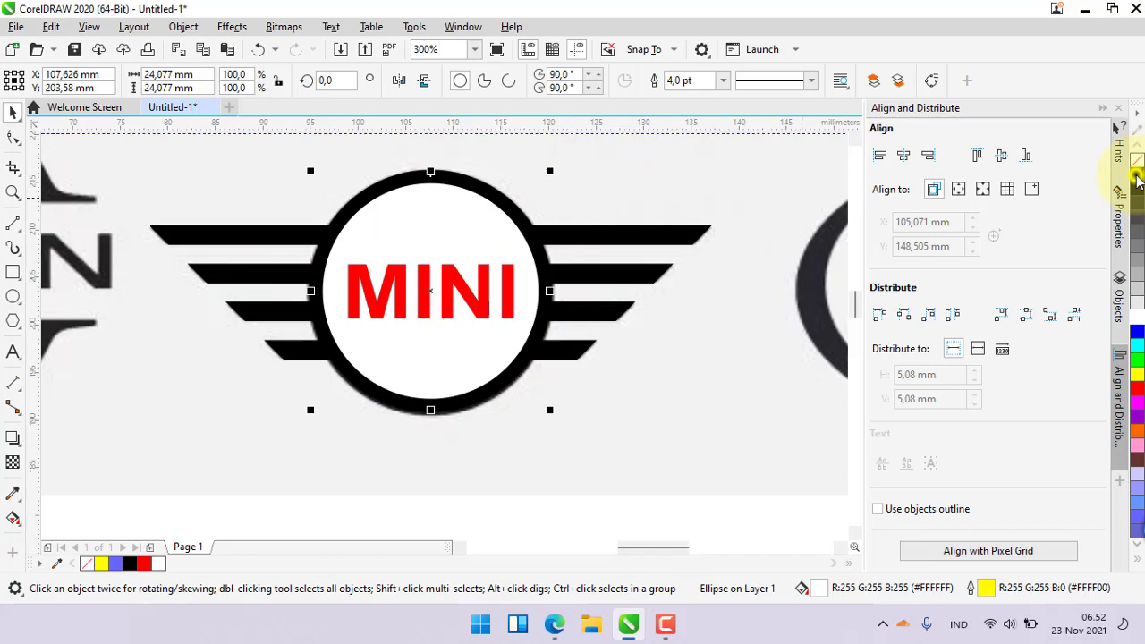
left_click(713, 159)
scroll(471, 295, "down", 2)
scroll(471, 295, "down", 1)
scroll(472, 292, "up", 3)
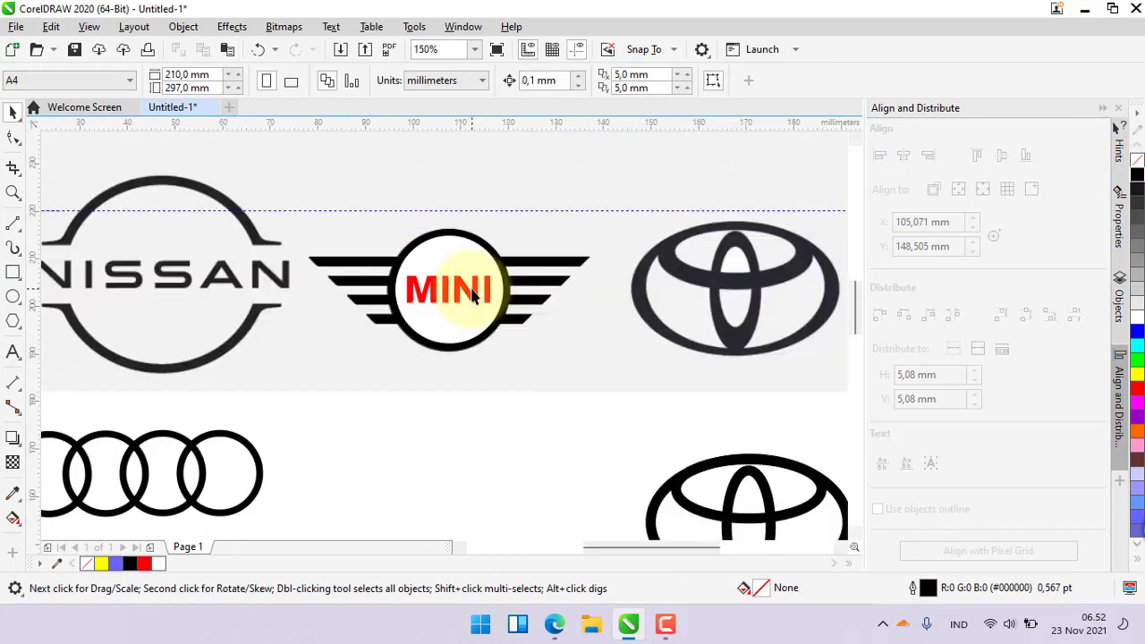
Step: Remove the fill from the MINI ring, keeping only its outline
left_click(431, 237)
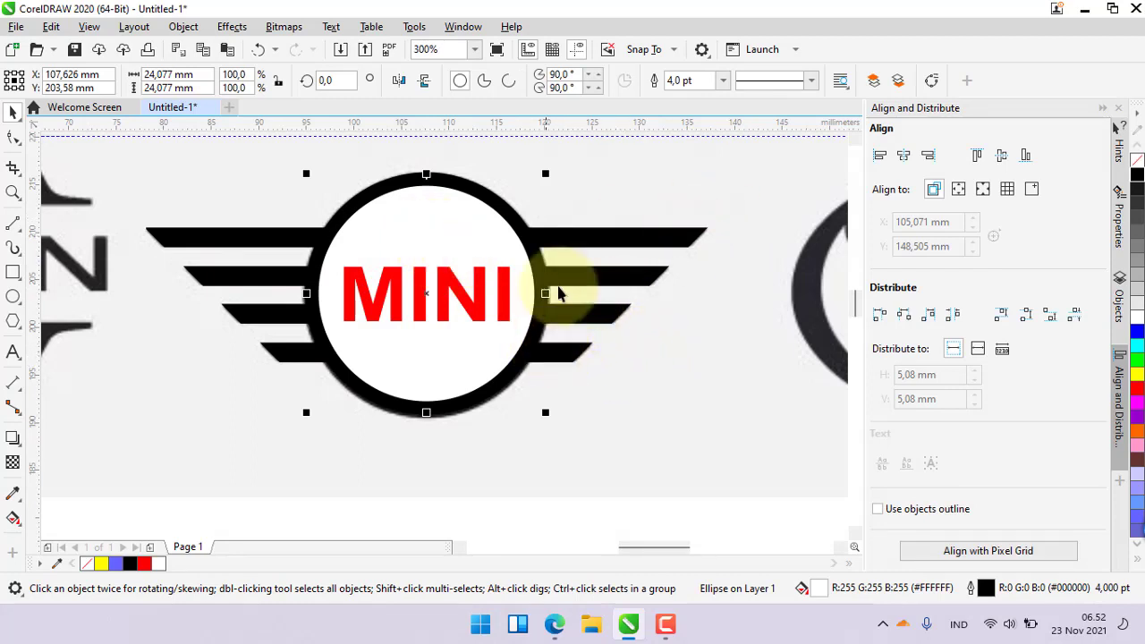
left_click(614, 156)
left_click(430, 229)
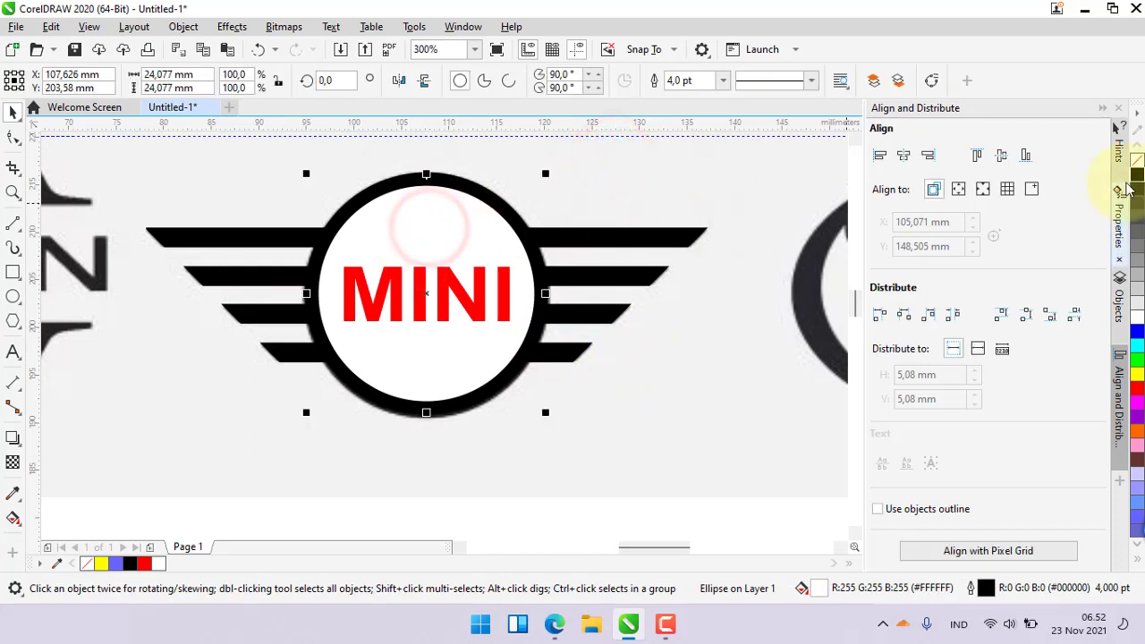
left_click(1138, 162)
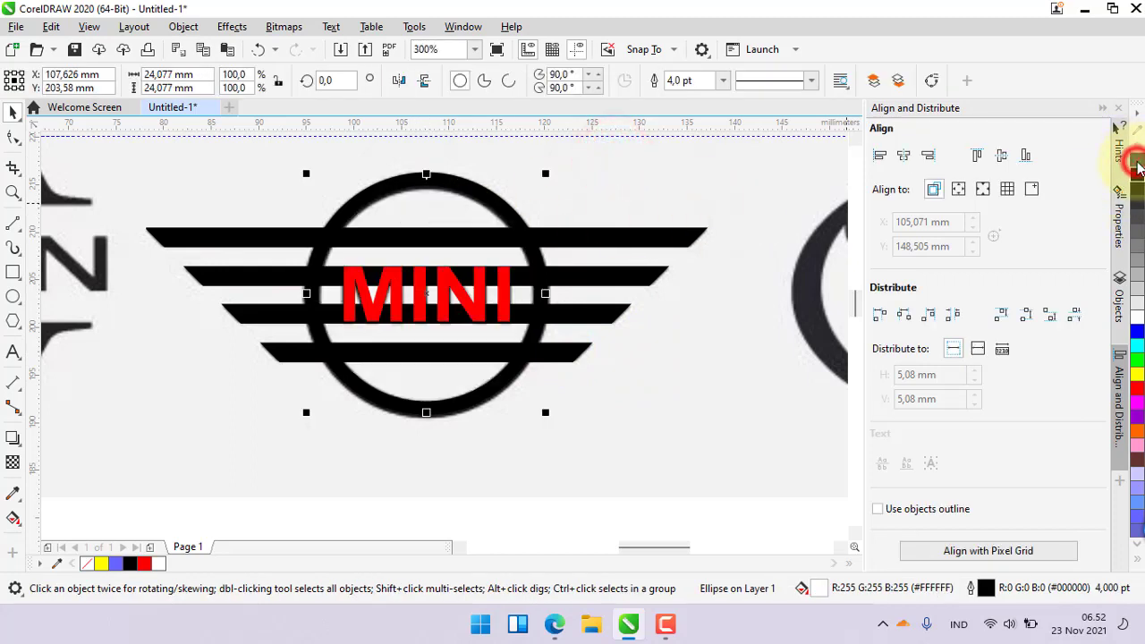
left_click(687, 144)
Step: Trim the wing bars with the MINI ring so that the parts inside the circle are cut away
left_click(483, 204)
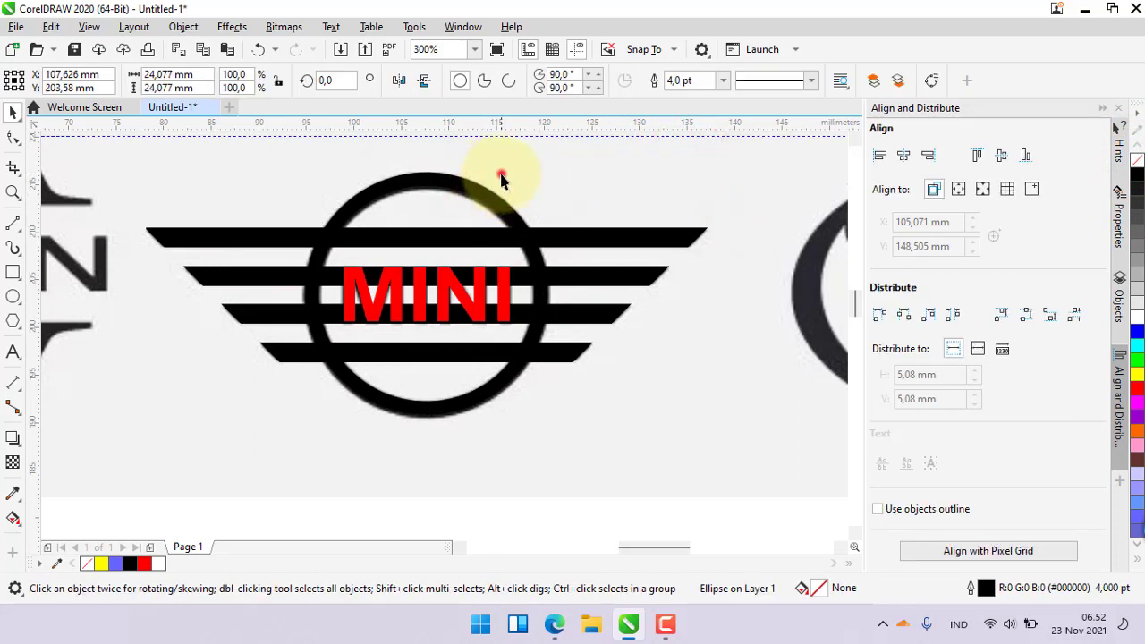
left_click(501, 179)
left_click(468, 186)
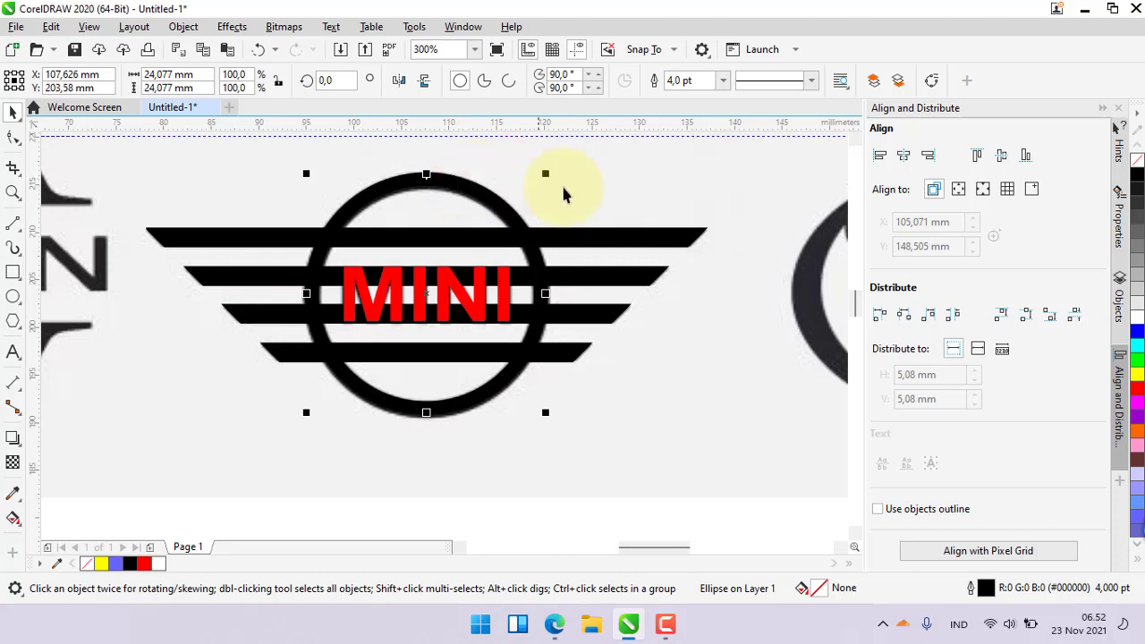
left_click(632, 236, "shift")
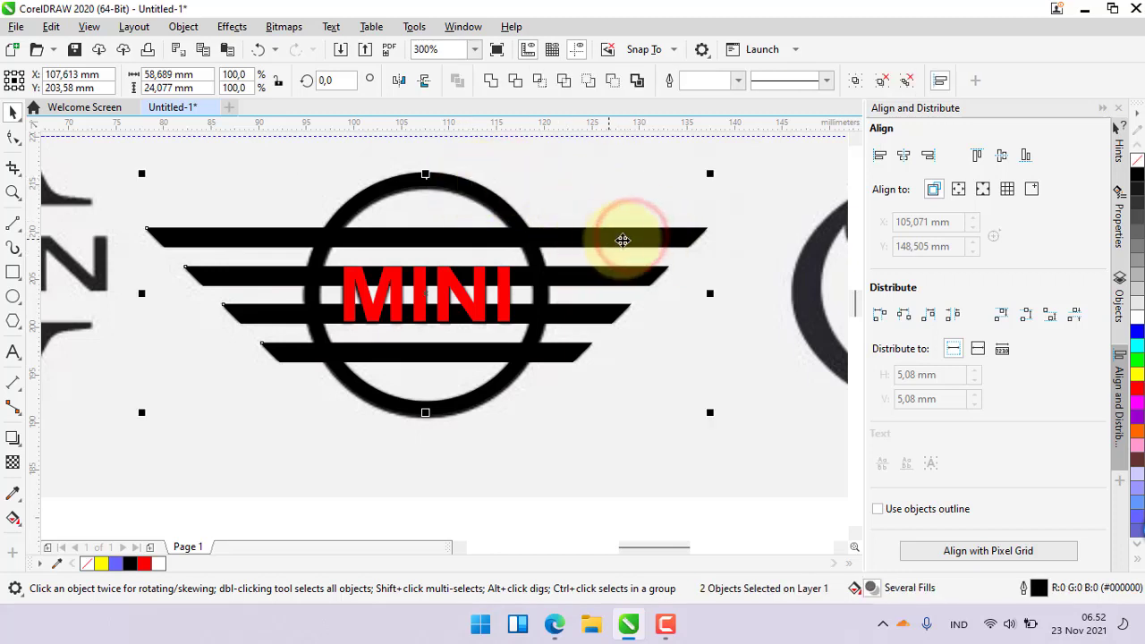
left_click(517, 81)
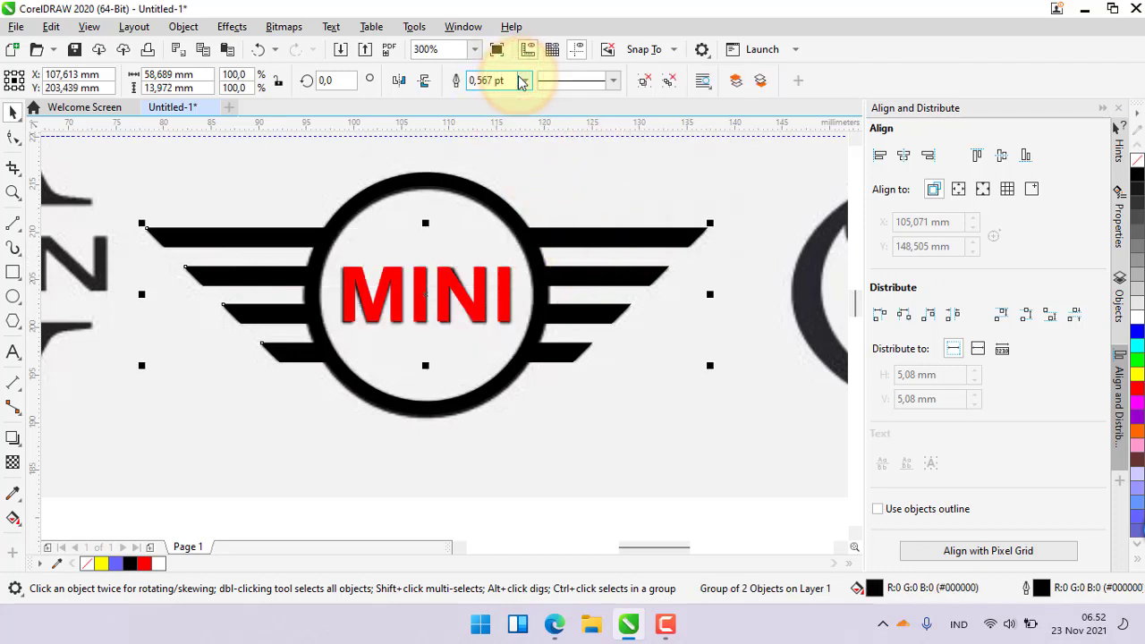
Step: Move the ring aside to inspect the trimmed wing bars, and undo the move
left_click(573, 167)
left_click_drag(491, 192, 537, 235)
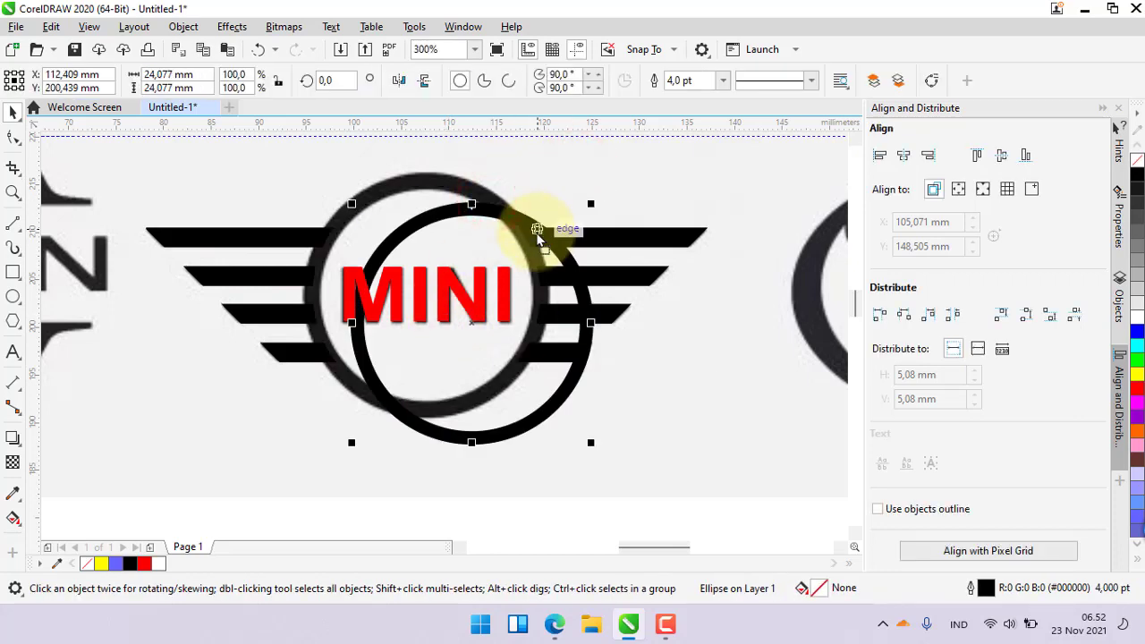
key("Escape")
left_click(572, 166)
scroll(555, 243, "down", 2)
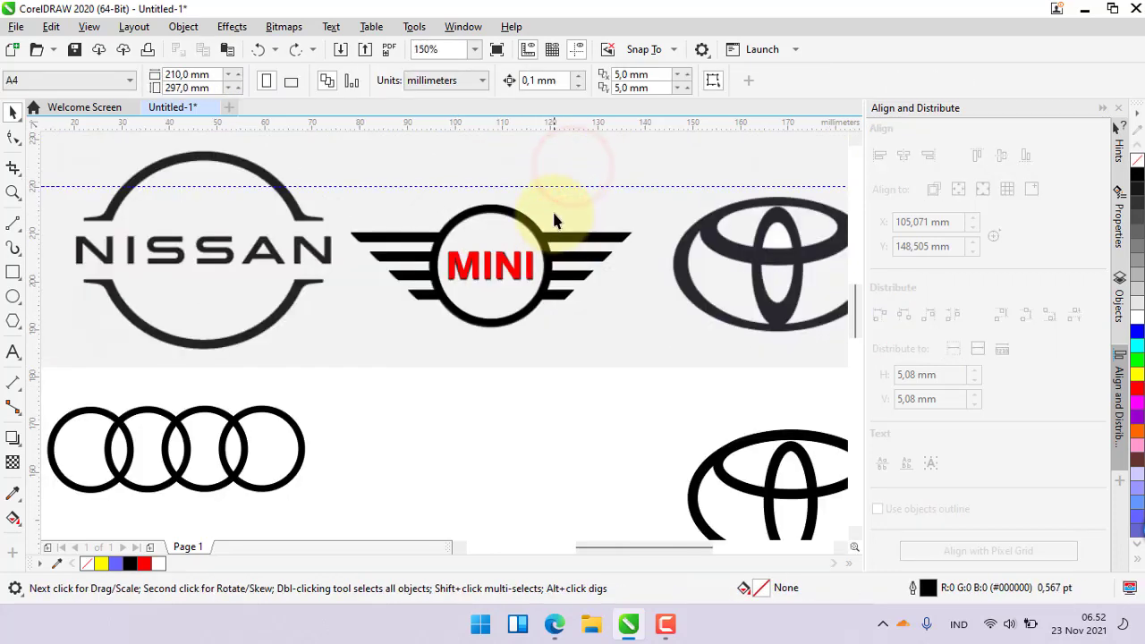
Step: Change the MINI text's fill colour to black
left_click(544, 206)
left_click_drag(327, 170, 660, 349)
key("Escape")
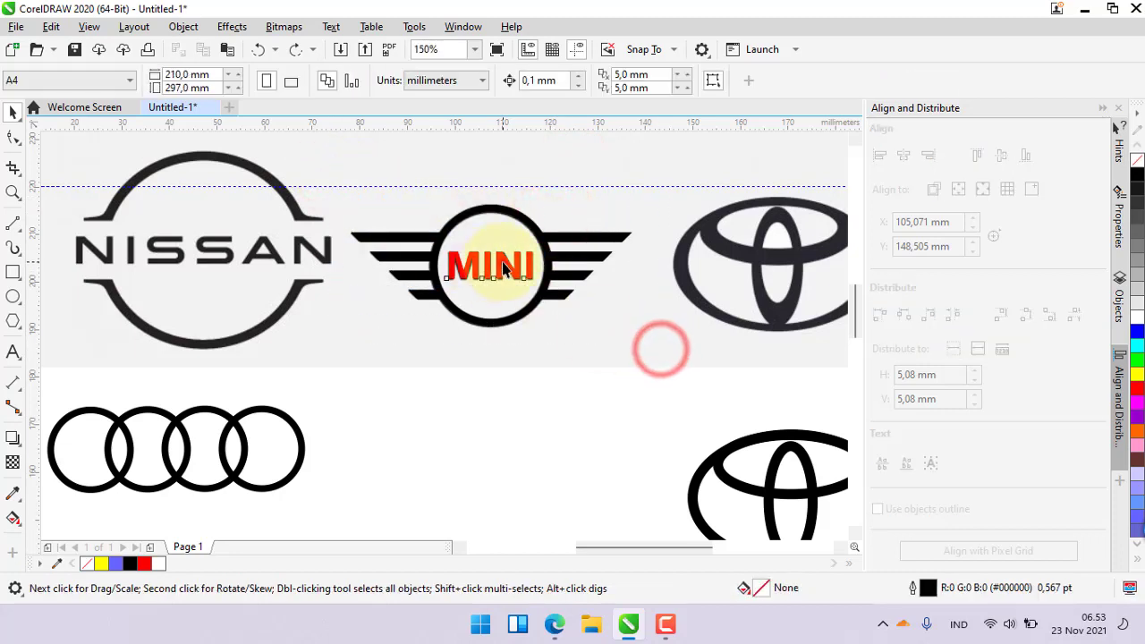
left_click(488, 268)
left_click(1138, 175)
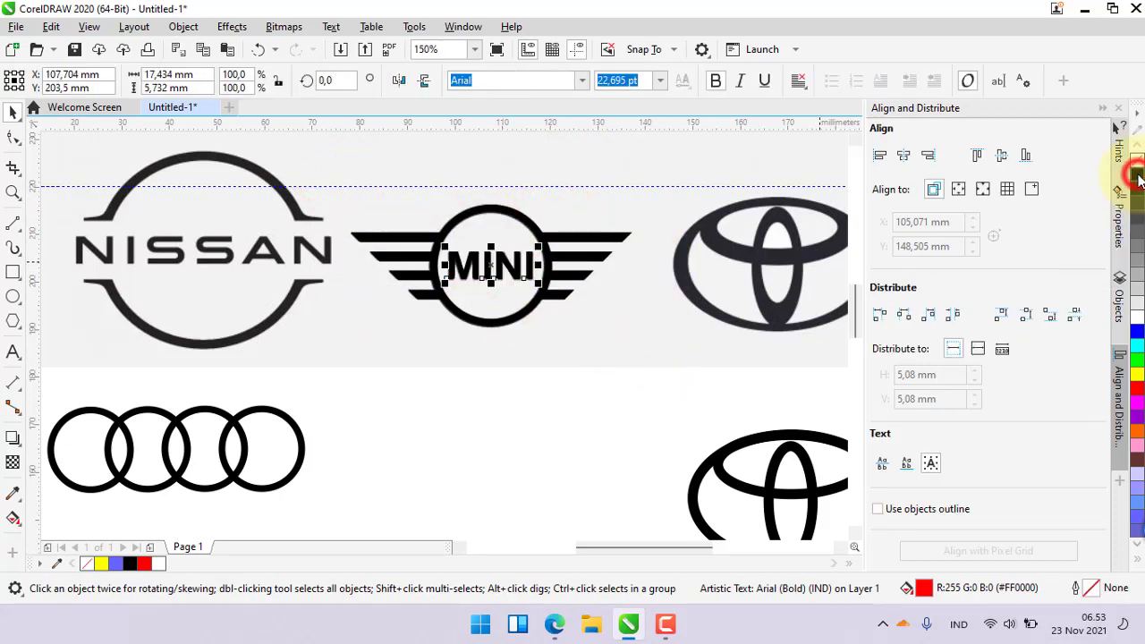
left_click(619, 363)
Step: Group the wing bars, ring and MINI text into one object
left_click_drag(335, 175, 654, 358)
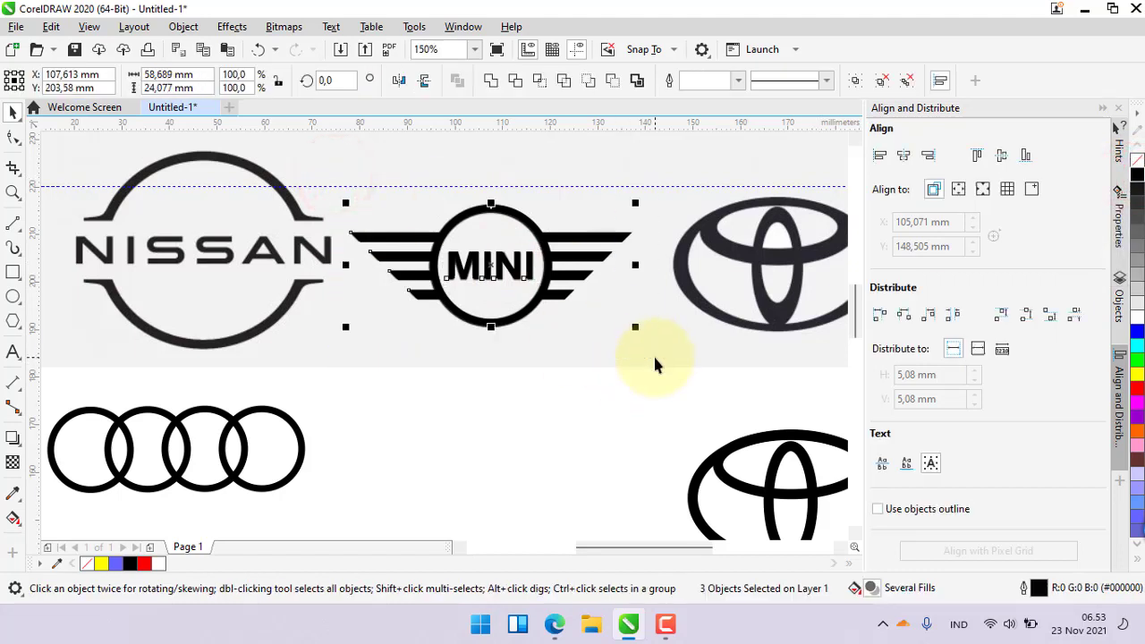
right_click(541, 265)
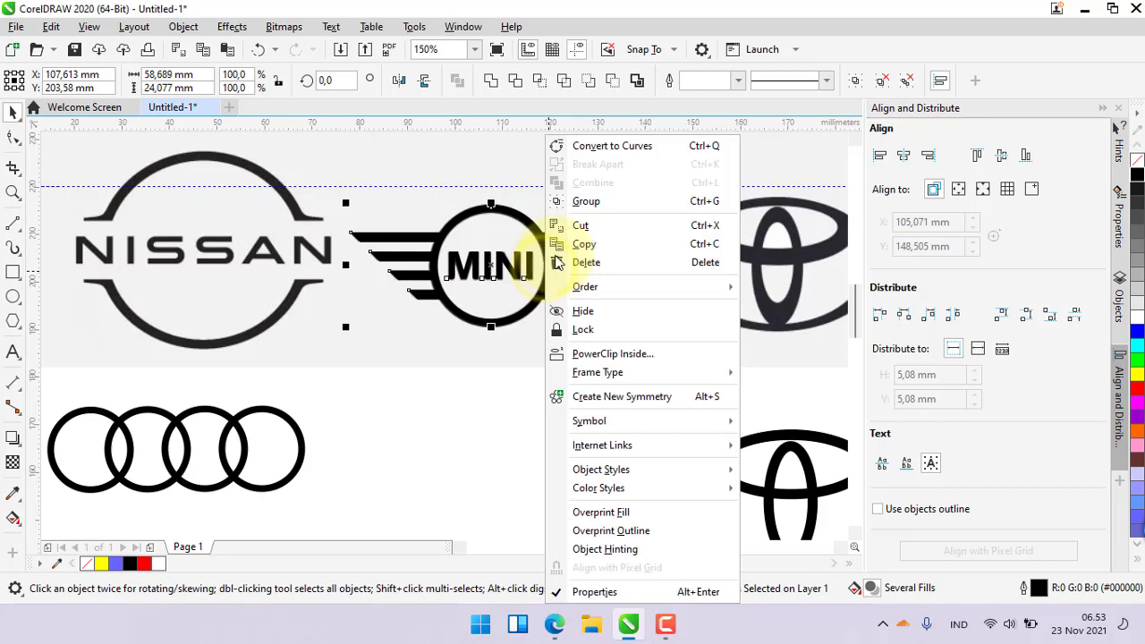
left_click(587, 205)
Step: Move the grouped MINI logo below the reference image, between the Audi and Toyota vector logos
scroll(536, 224, "down", 3)
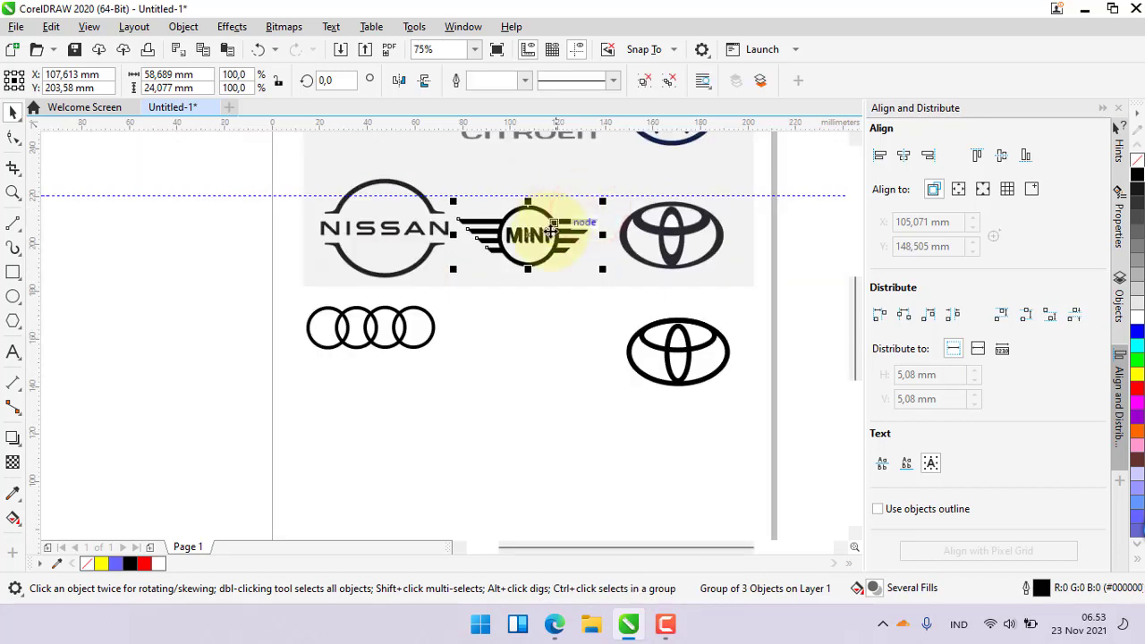
left_click_drag(546, 235, 582, 278)
scroll(583, 268, "up", 4)
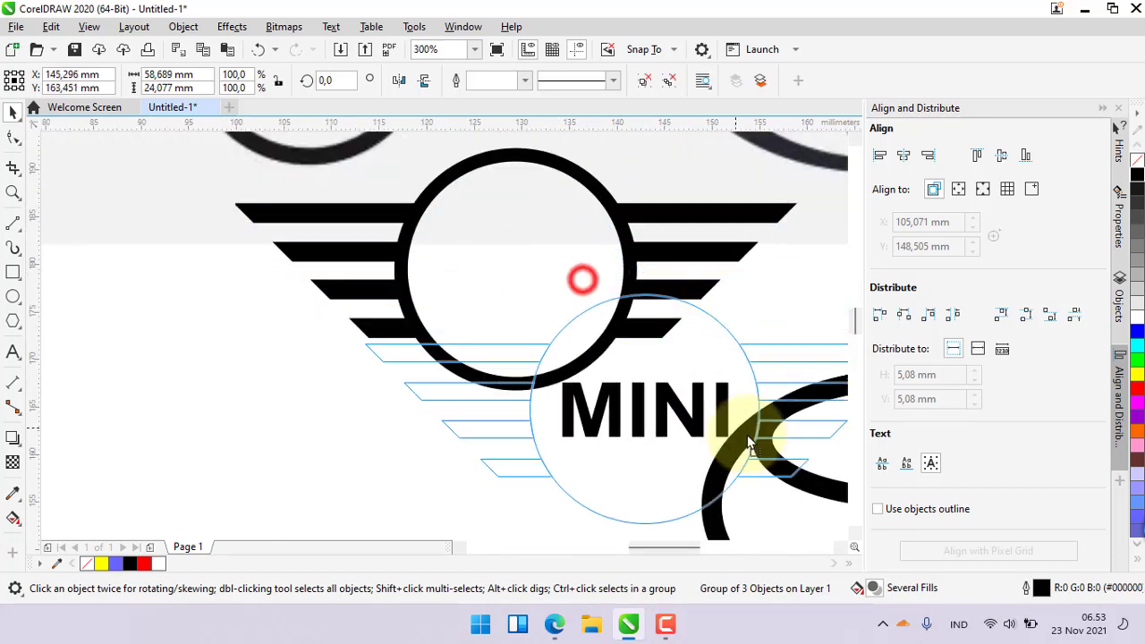
scroll(631, 389, "down", 2)
scroll(613, 403, "up", 1)
left_click_drag(662, 414, 449, 425)
scroll(449, 425, "down", 2)
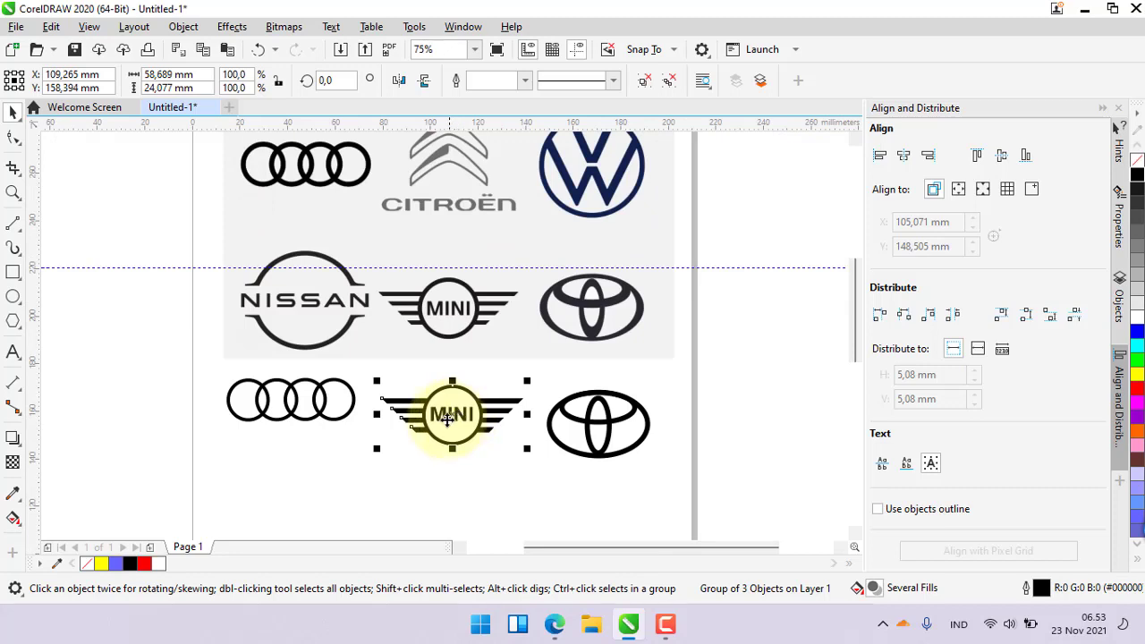
left_click(442, 477)
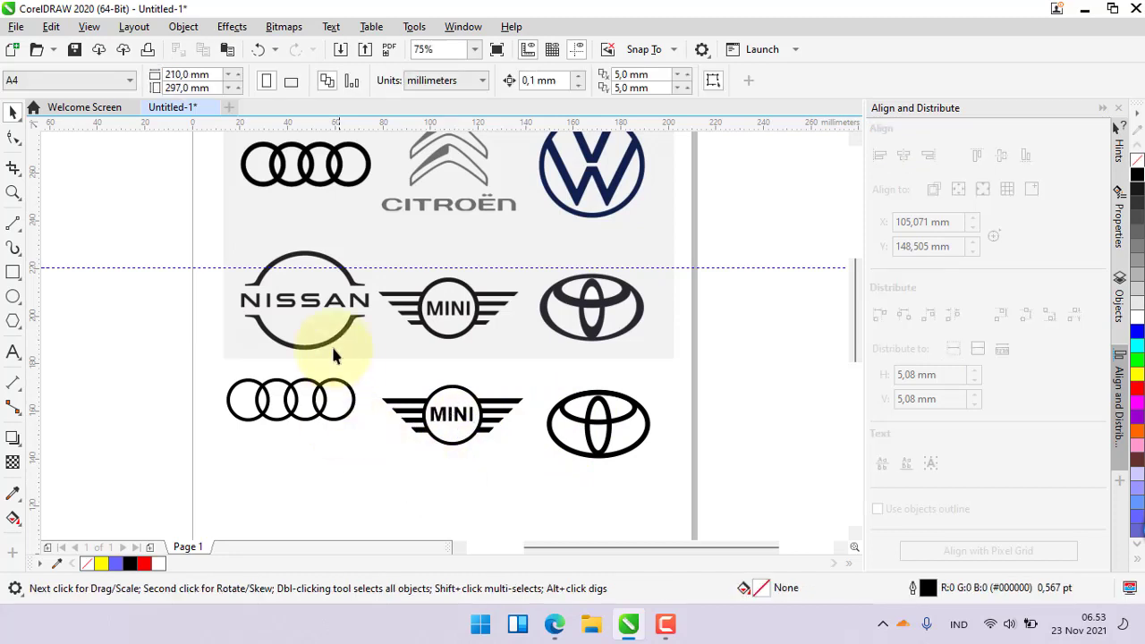
left_click_drag(179, 358, 726, 487)
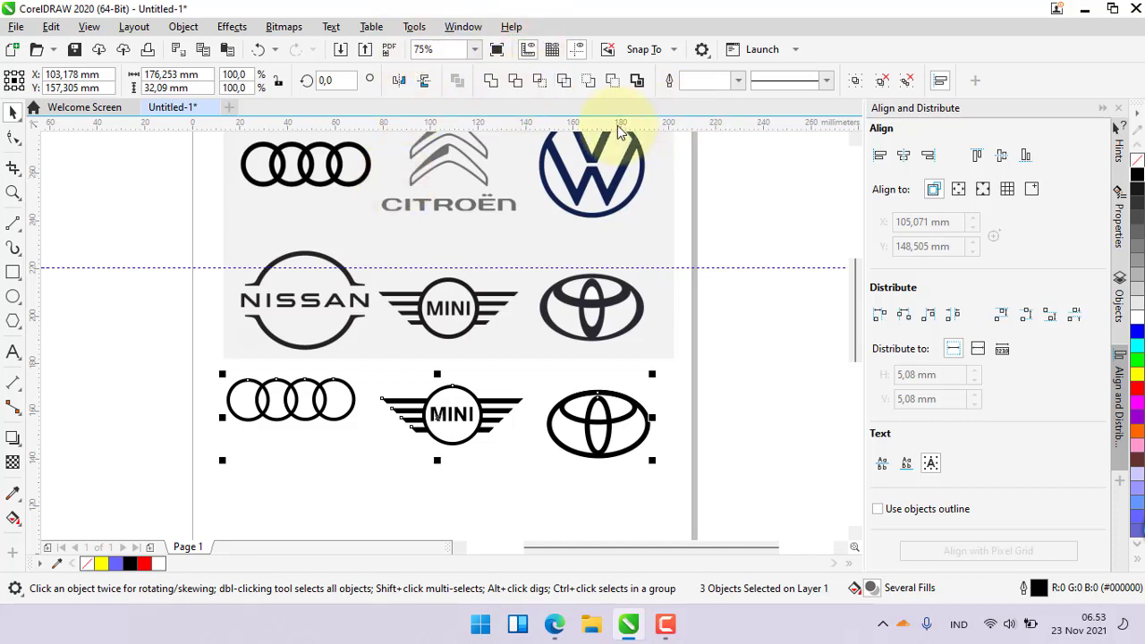
left_click(164, 378)
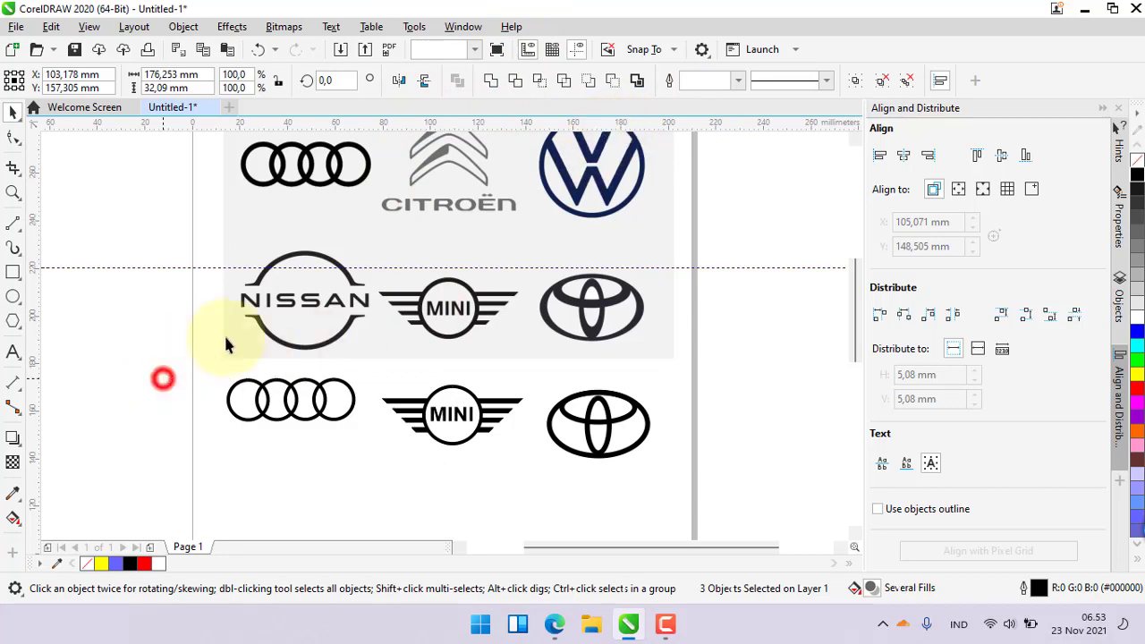
scroll(318, 308, "down", 2)
scroll(352, 361, "up", 2)
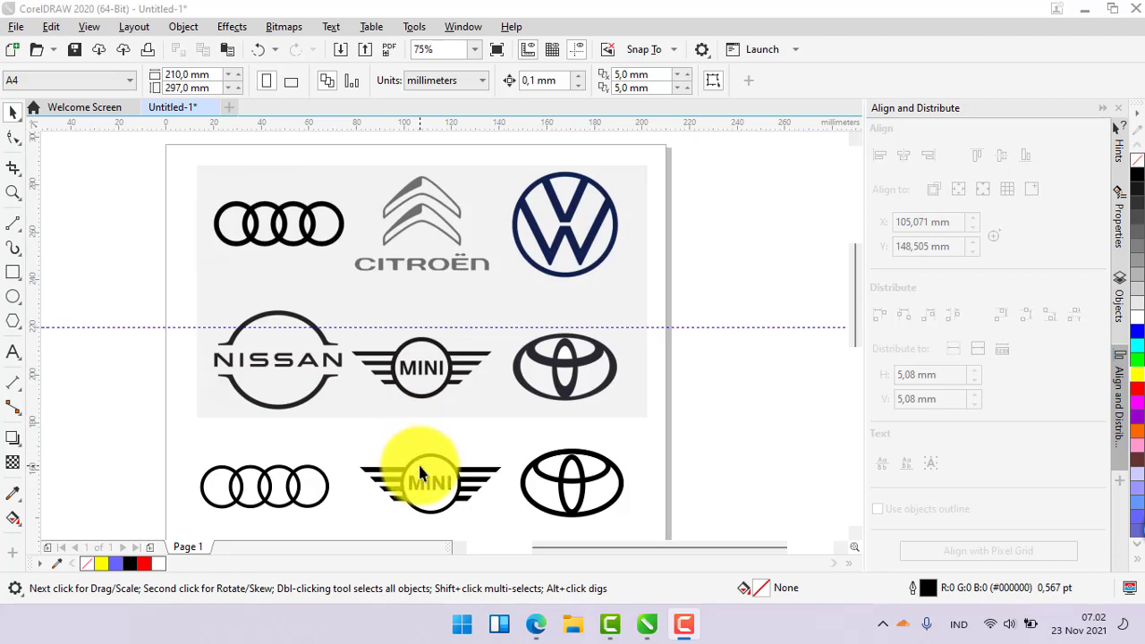
Step: Shift the grouped MINI logo slightly left to about X 106.8 mm, under the reference MINI logo
scroll(439, 420, "down", 2)
scroll(414, 461, "up", 5)
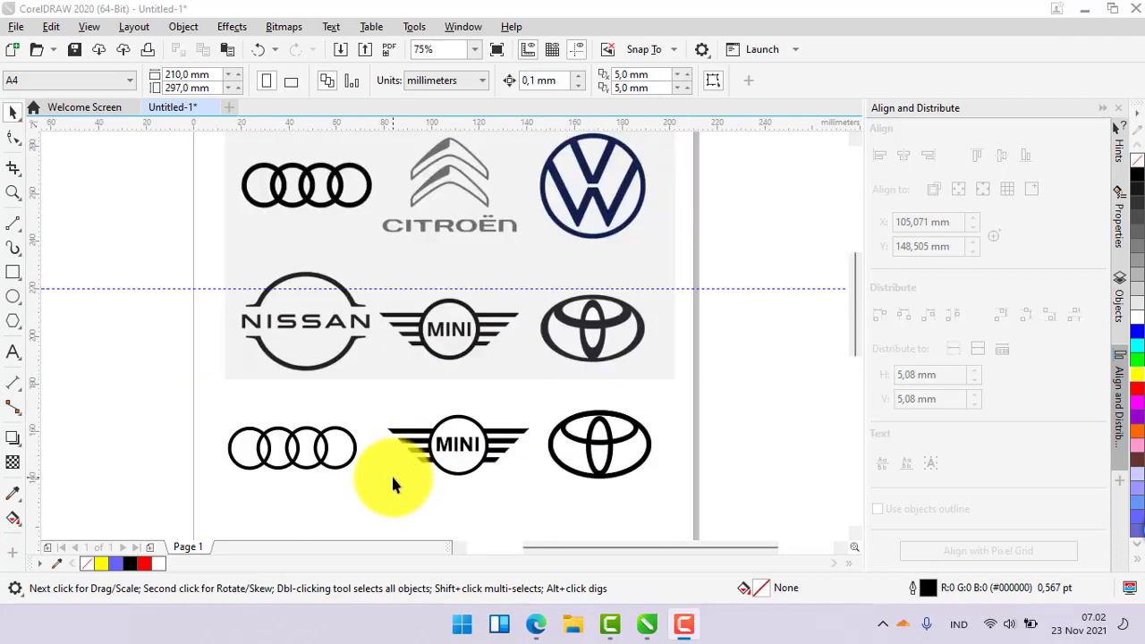
scroll(392, 482, "down", 3)
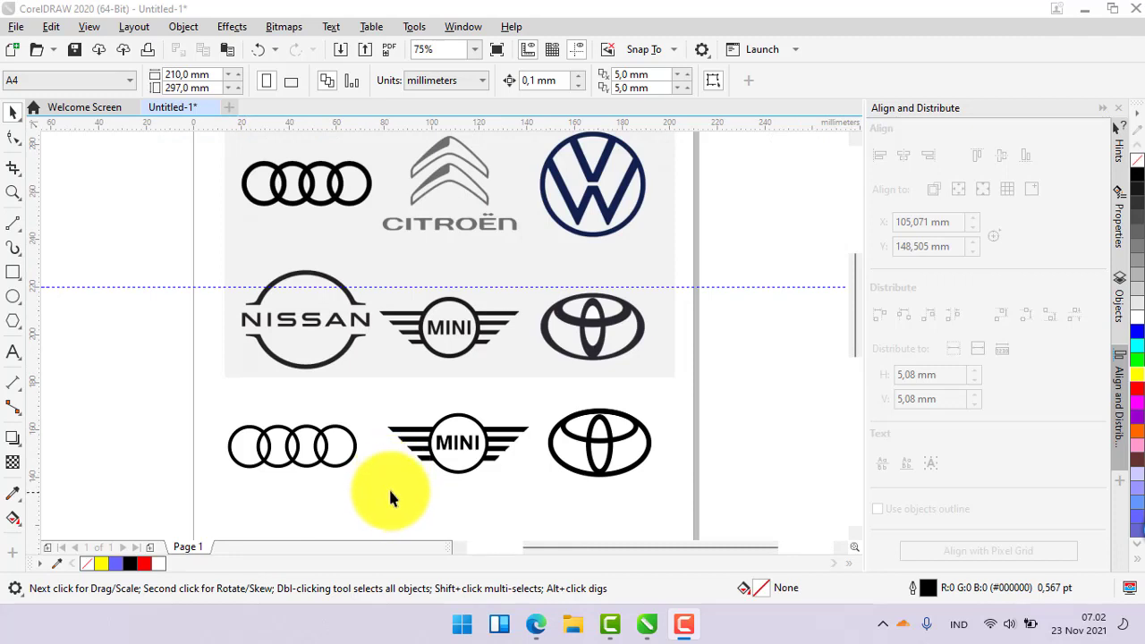
mouse_move(447, 438)
left_mouse_down()
mouse_move(450, 447)
mouse_move(448, 429)
left_mouse_up()
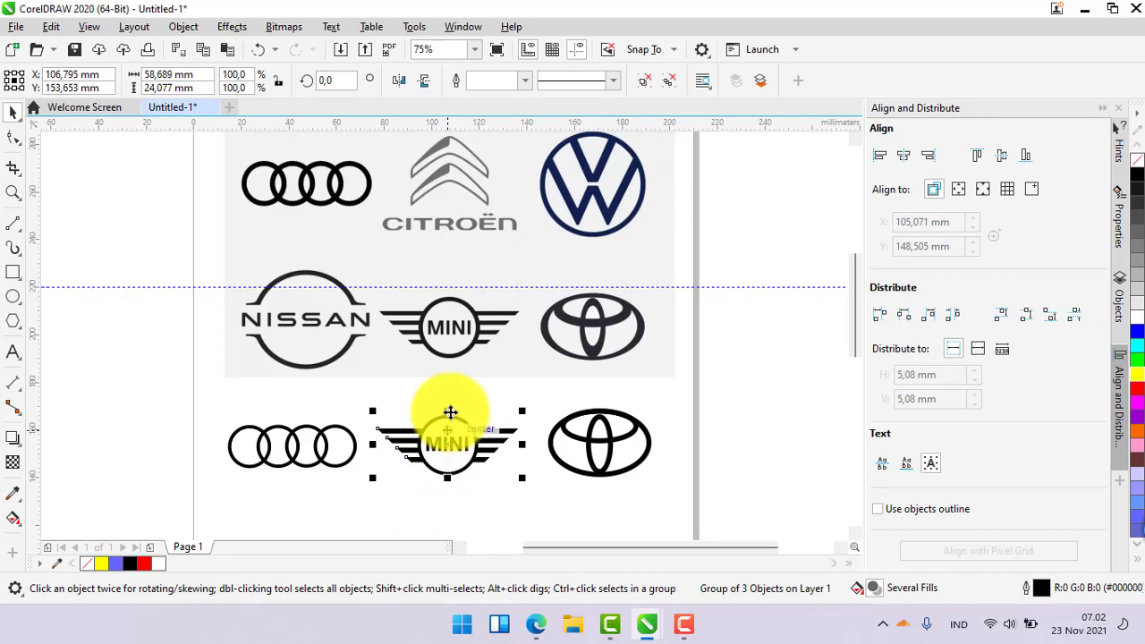